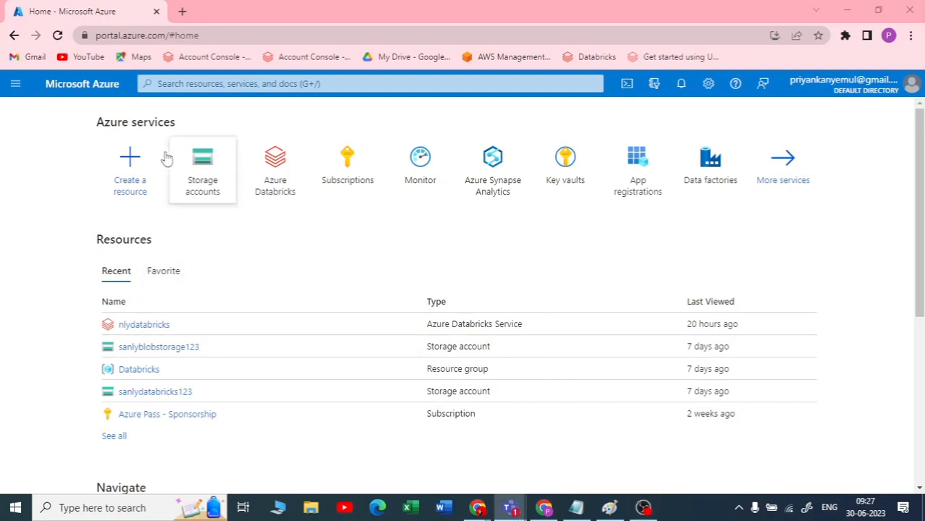
Step: Find the Data factories service with the search "data fa" and start creating a new data factory
left_click(264, 85)
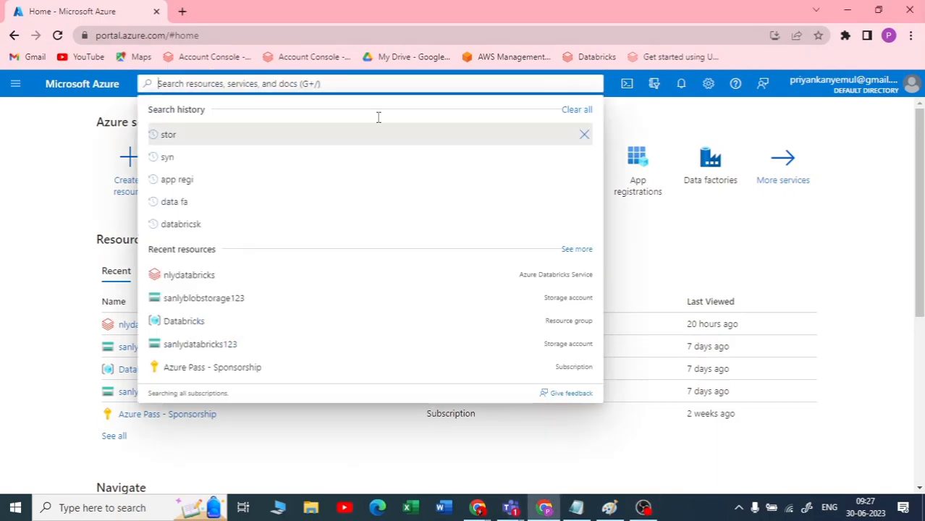
type("data fa")
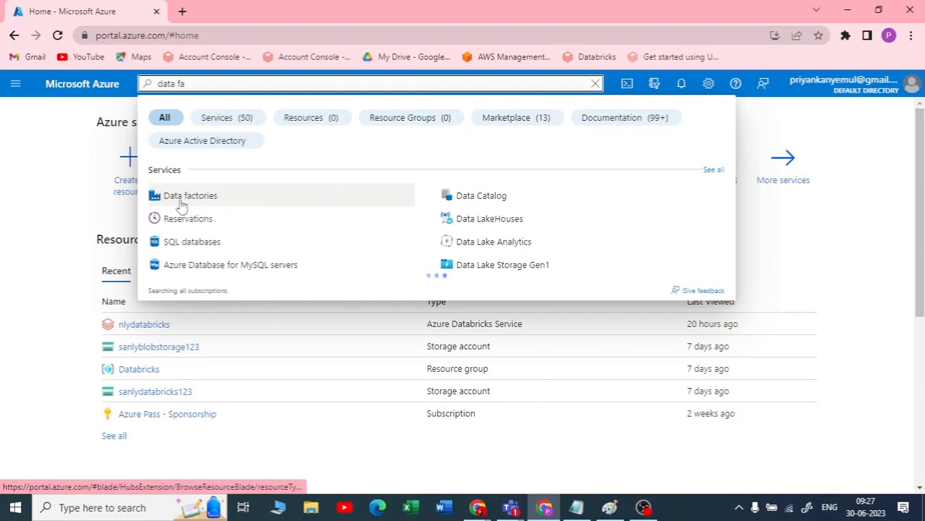
left_click(190, 197)
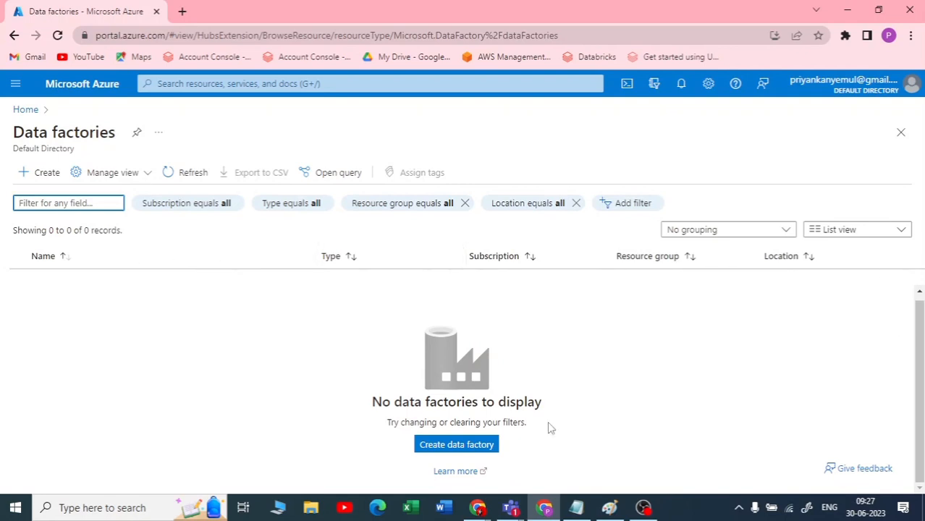
left_click(443, 445)
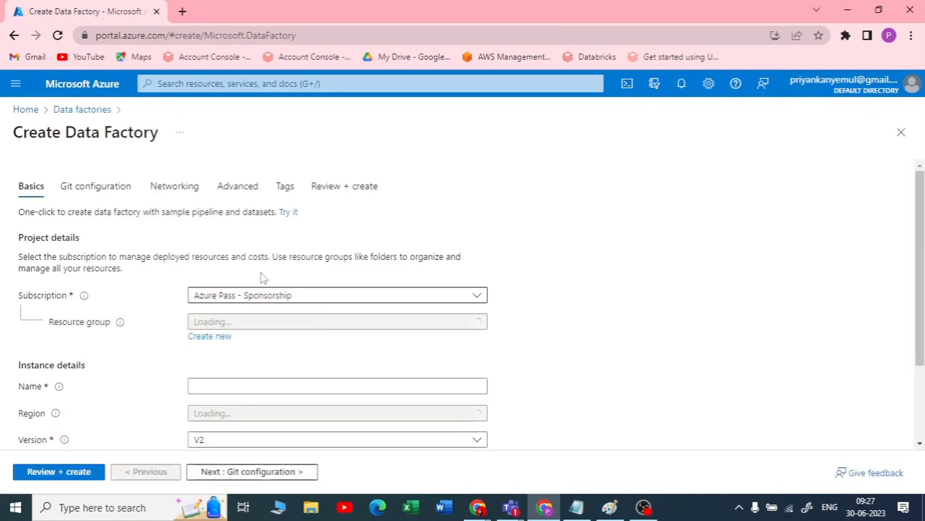
Step: Assign the new data factory to the Azure Pass - Sponsorship subscription and the existing Databricks resource group
scroll(78, 305, "down", 1)
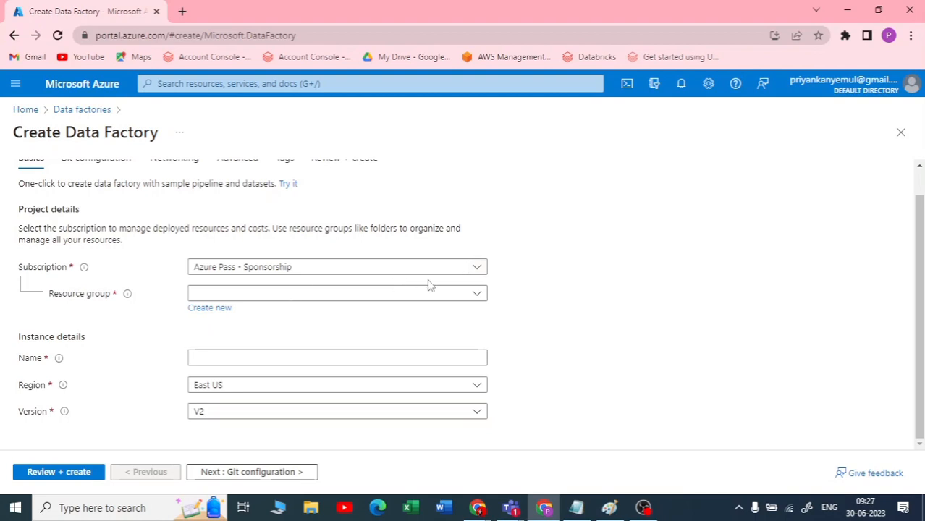
left_click(479, 270)
left_click(303, 326)
left_click(443, 296)
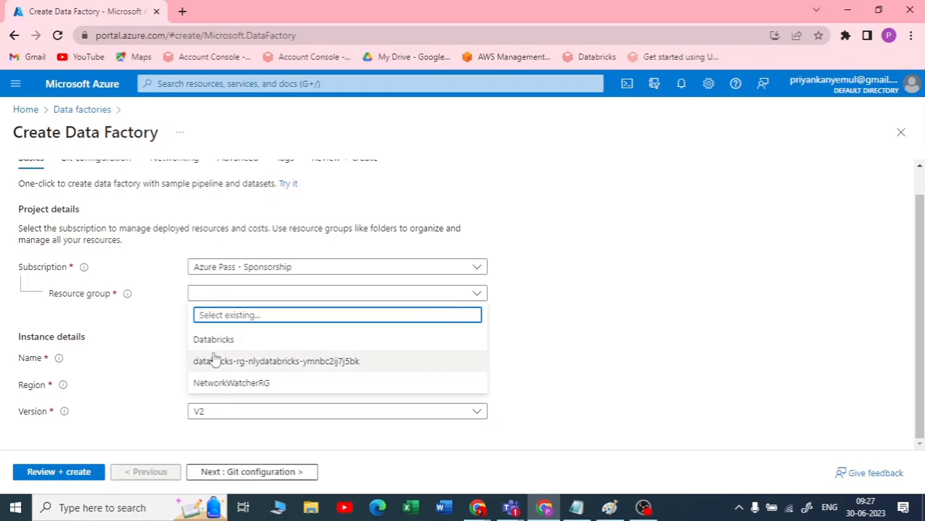
left_click(573, 297)
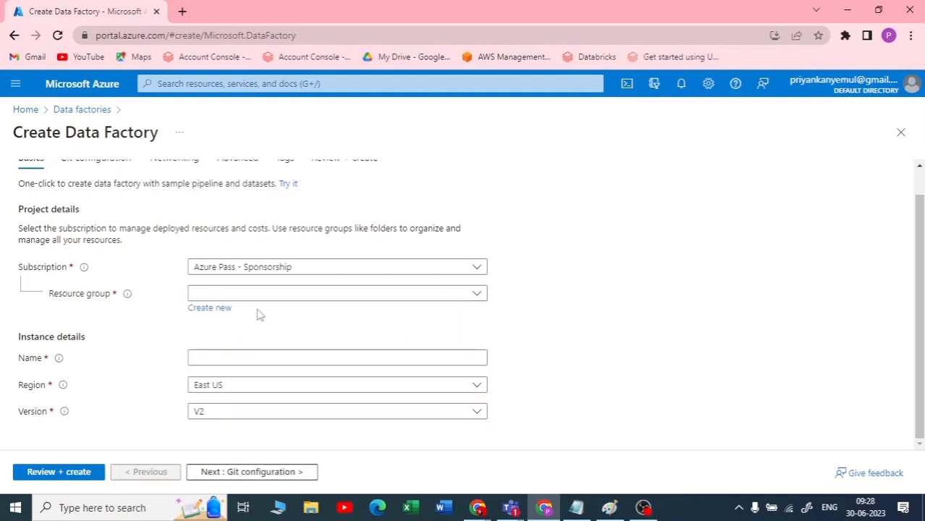
left_click(471, 294)
left_click(224, 342)
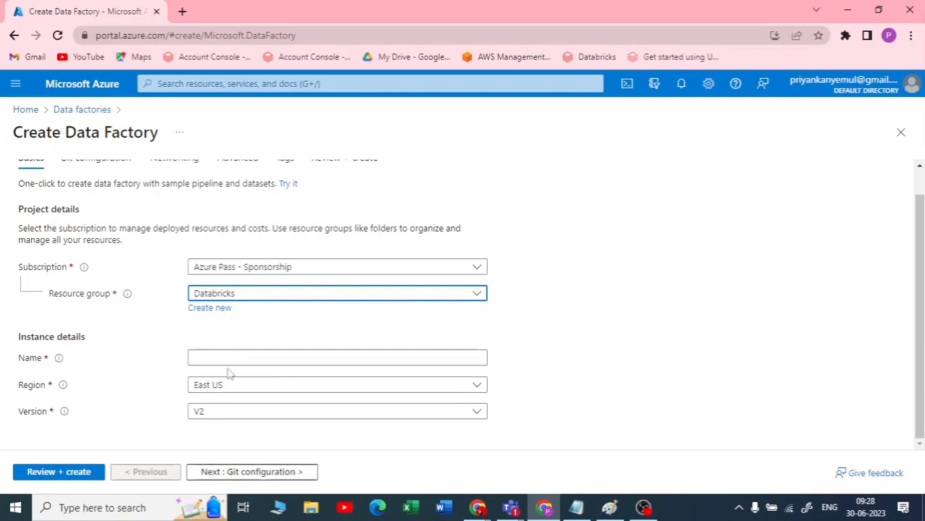
Step: Name the data factory nlyadf
left_click(280, 358)
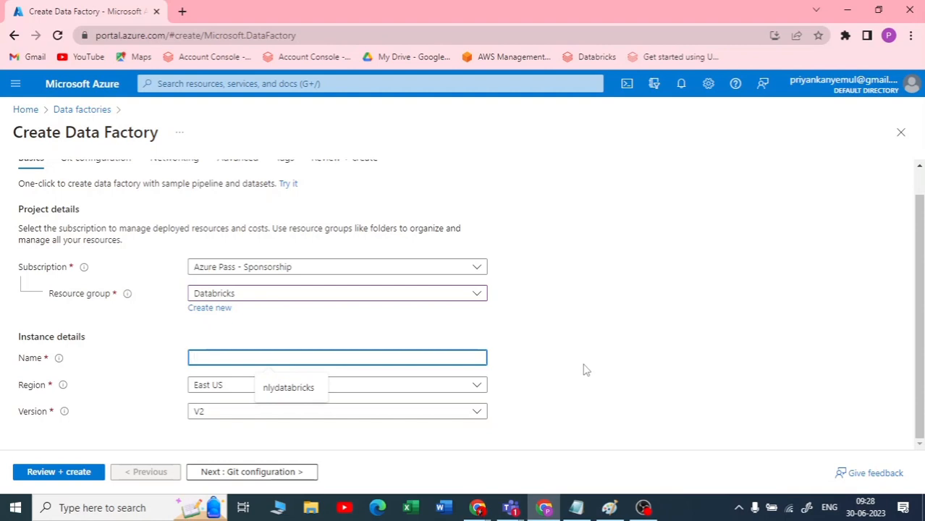
type("nlyad")
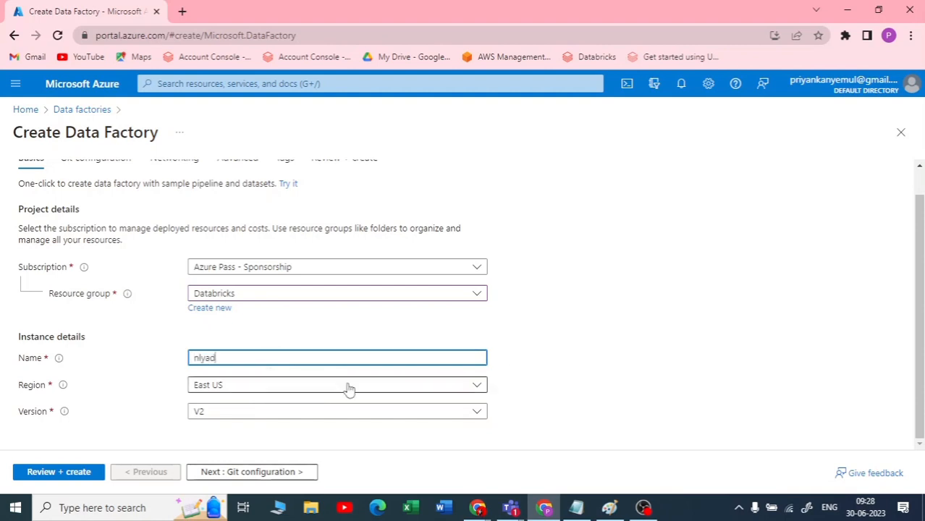
left_click(242, 361)
type("f")
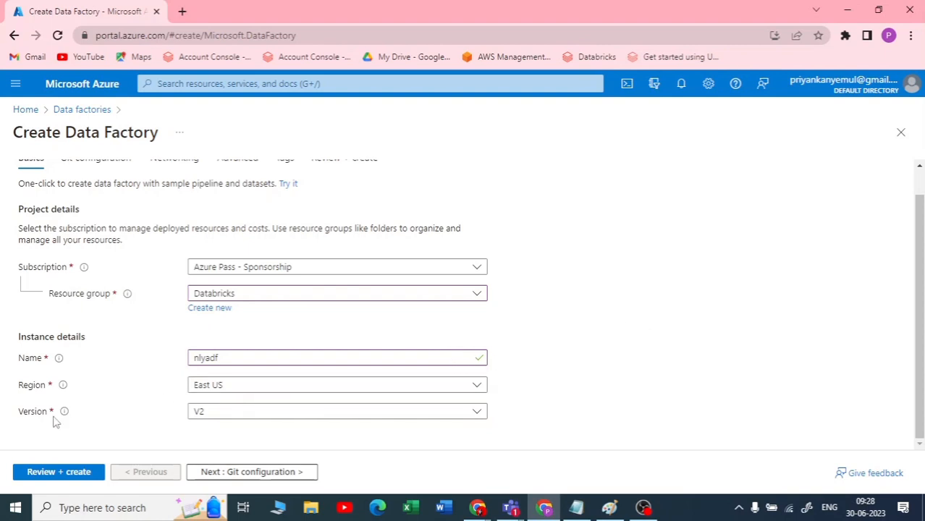
Step: Set the data factory's region to East US and its version to V2
left_click(360, 393)
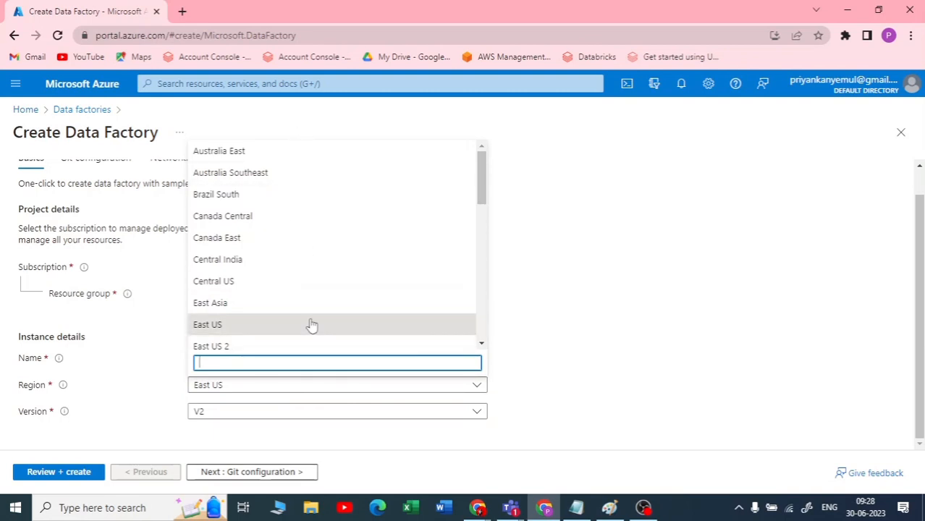
left_click(310, 323)
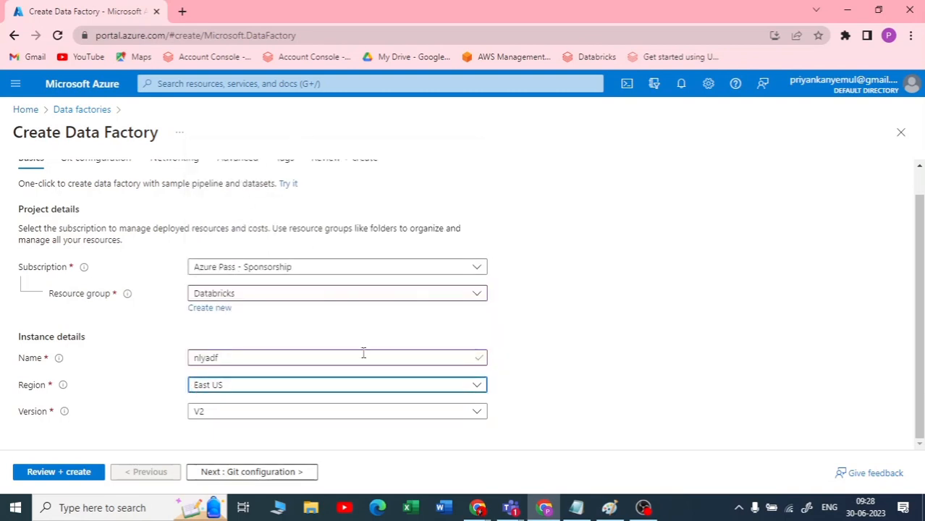
left_click(290, 411)
left_click(227, 432)
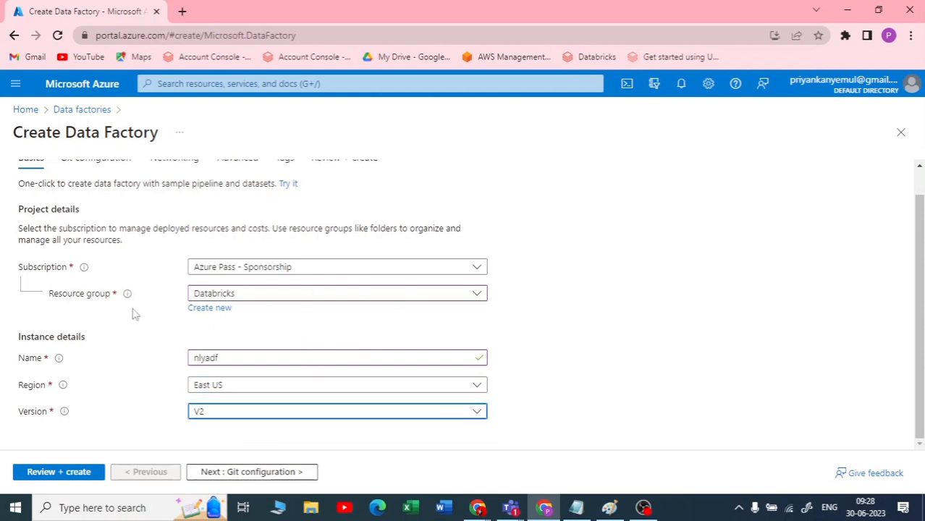
Step: Review the data factory configuration and create the nlyadf instance
scroll(130, 195, "up", 1)
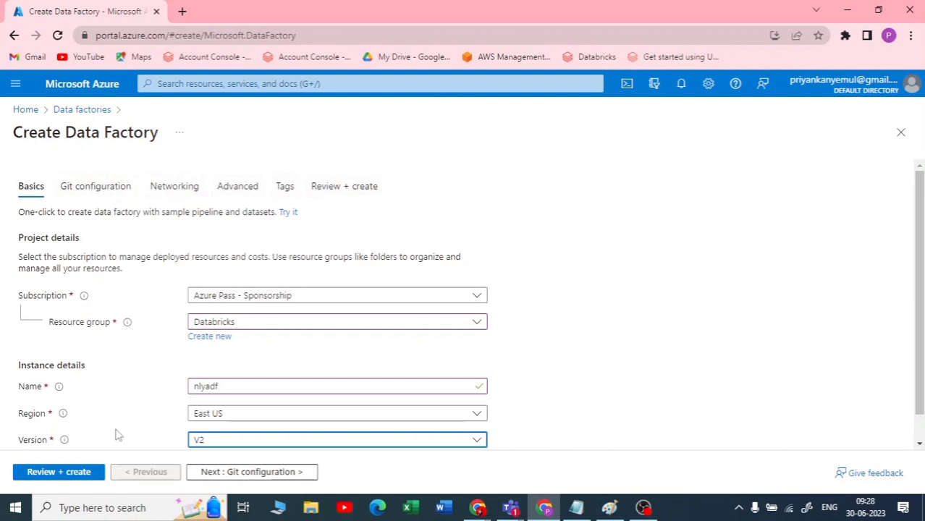
left_click(70, 472)
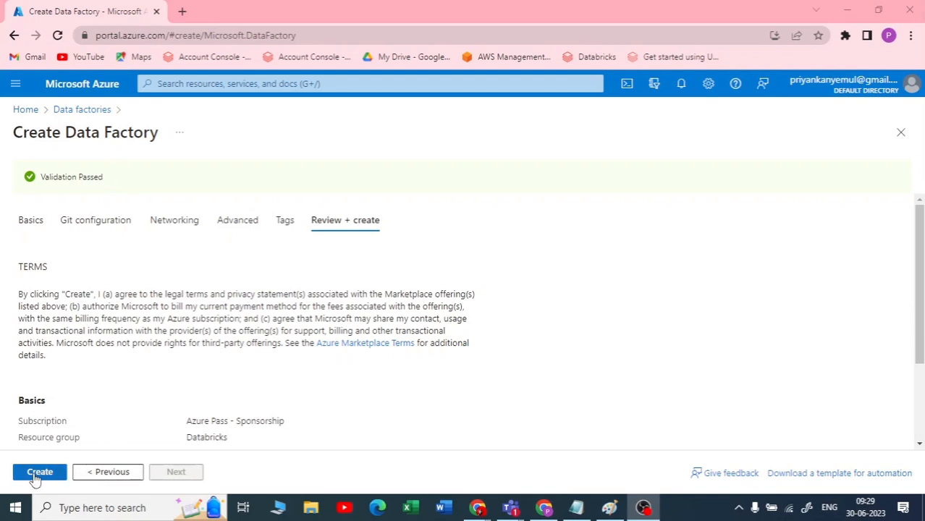
left_click(35, 475)
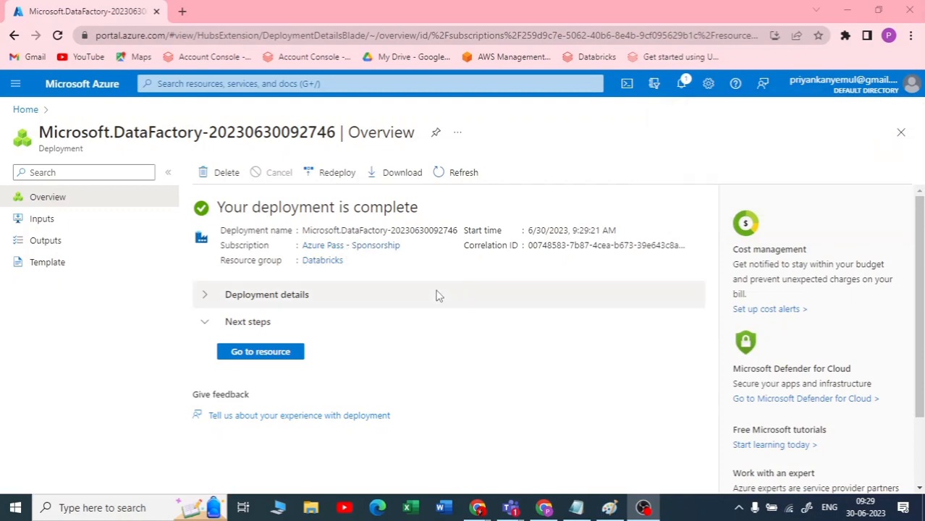
Step: Go to the deployed nlyadf resource and launch Azure Data Factory Studio from its overview
left_click(262, 355)
left_click(260, 353)
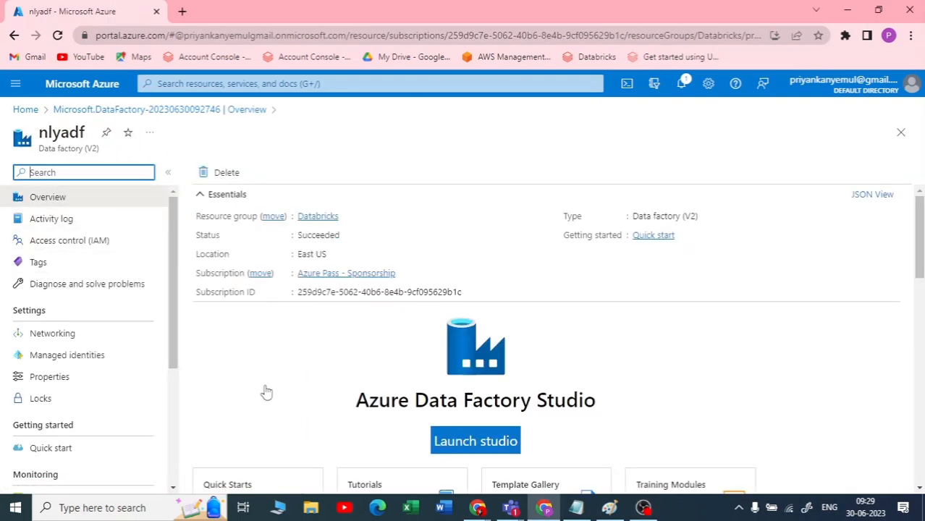
scroll(229, 292, "down", 1)
scroll(229, 292, "down", 2)
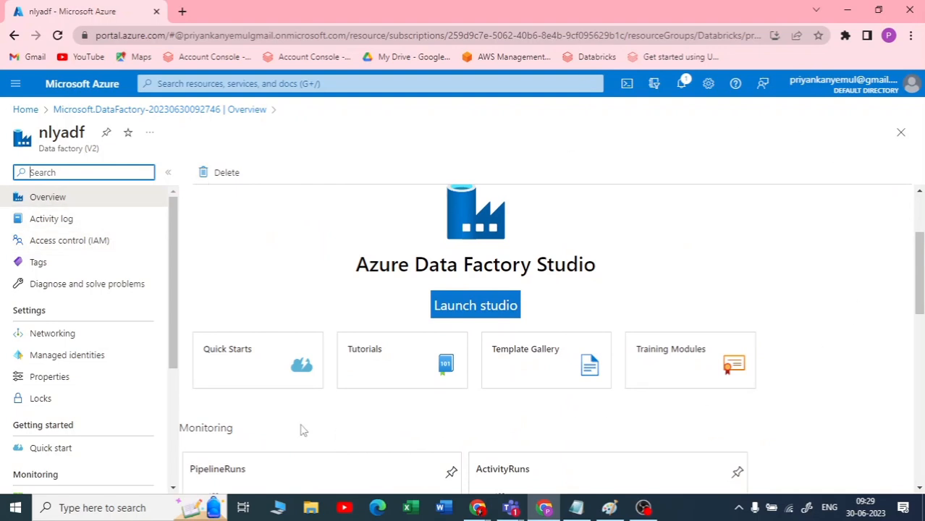
scroll(312, 280, "up", 1)
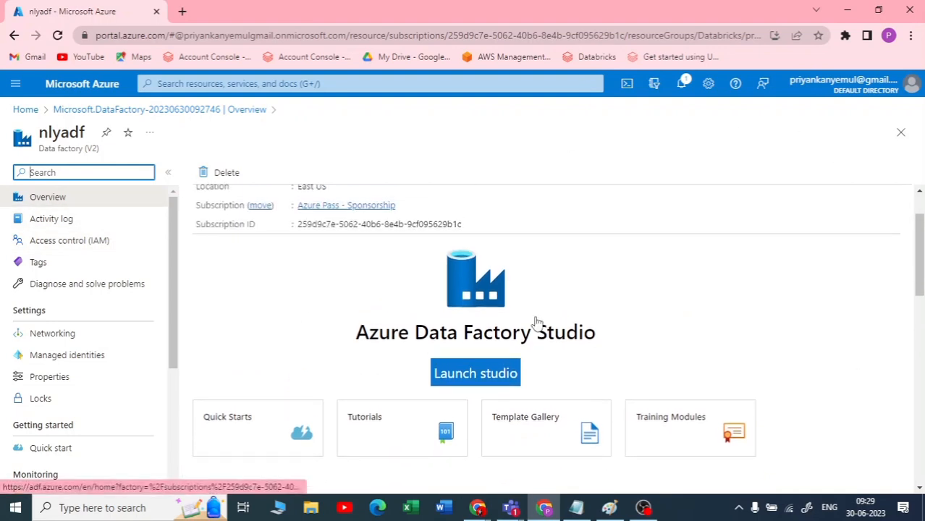
left_click(505, 375)
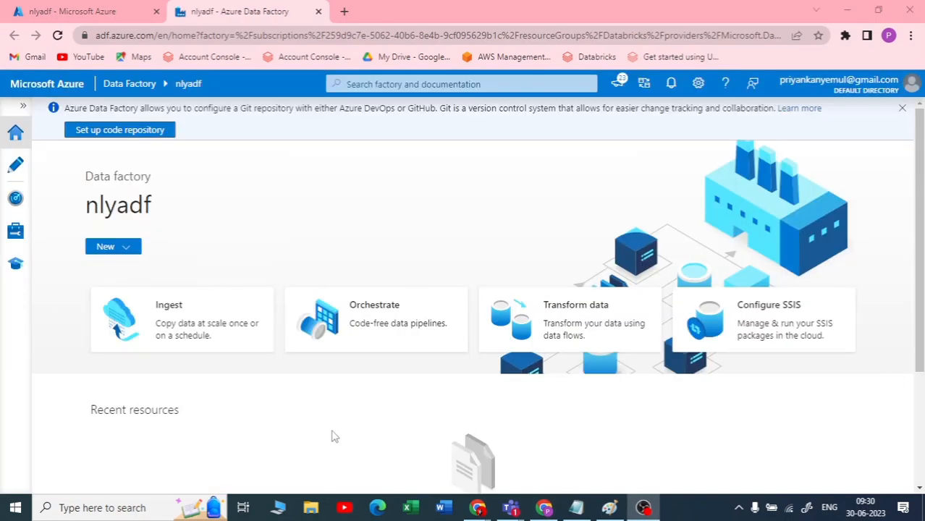
Step: Look over the studio home page, including the Ingest, Orchestrate, Transform data and Configure SSIS tiles, recent resources and Discover more
scroll(794, 229, "down", 2)
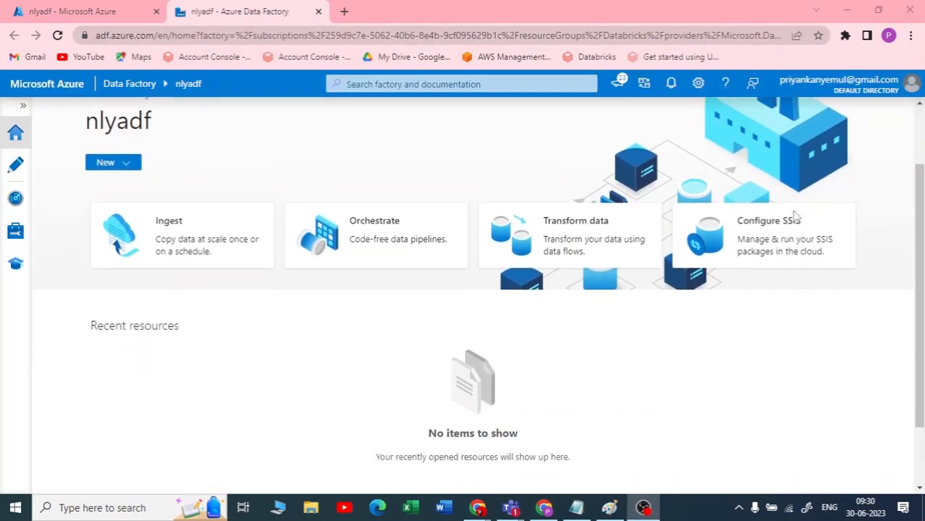
scroll(268, 296, "up", 1)
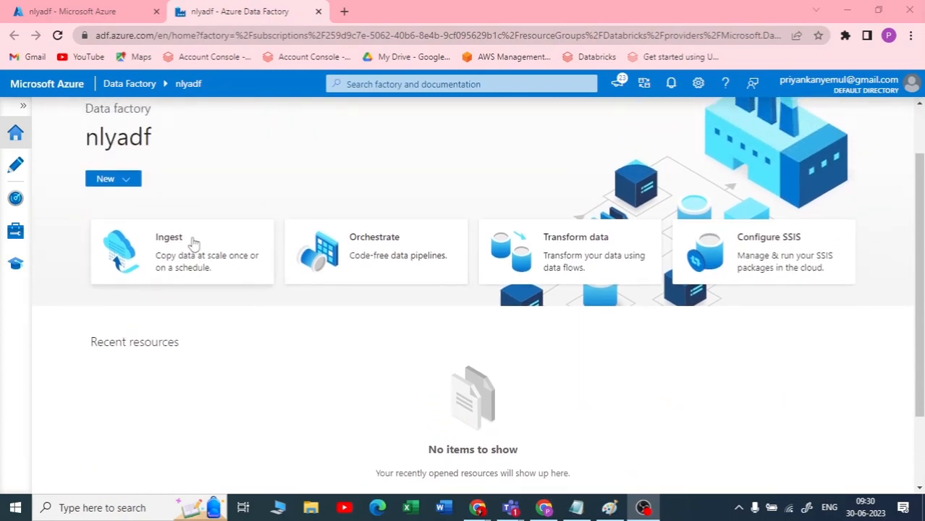
scroll(206, 286, "up", 1)
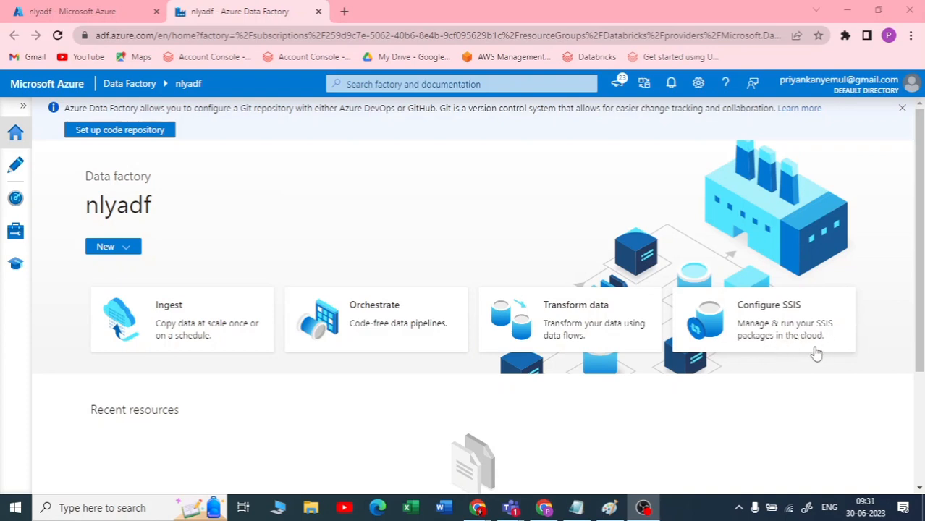
scroll(507, 354, "down", 3)
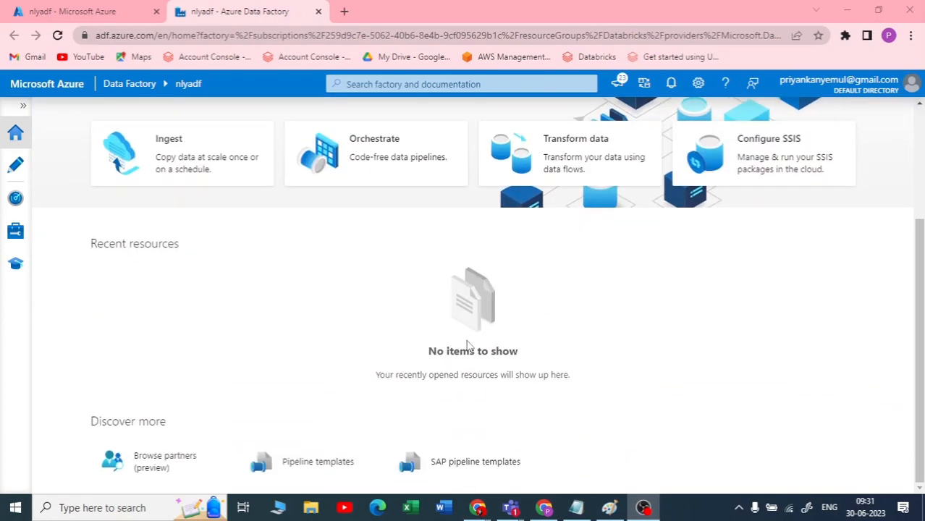
scroll(232, 398, "up", 3)
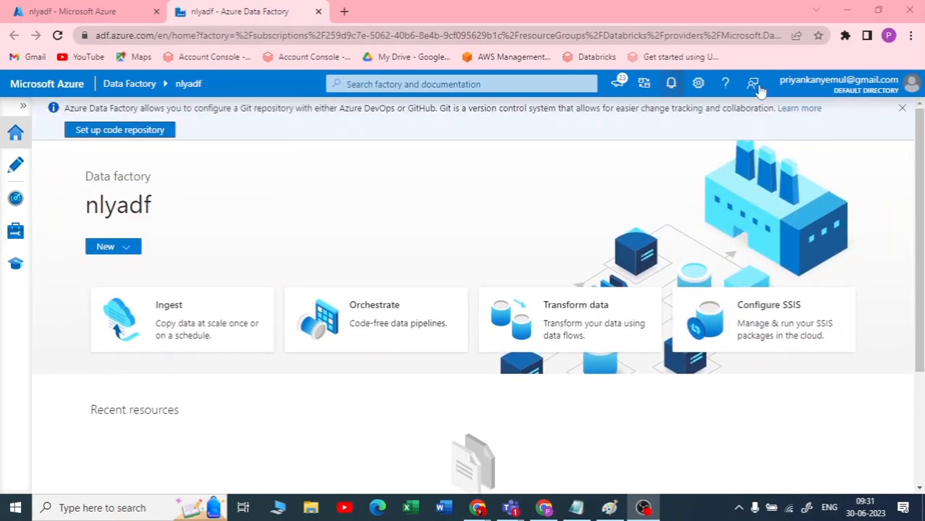
left_click(17, 134)
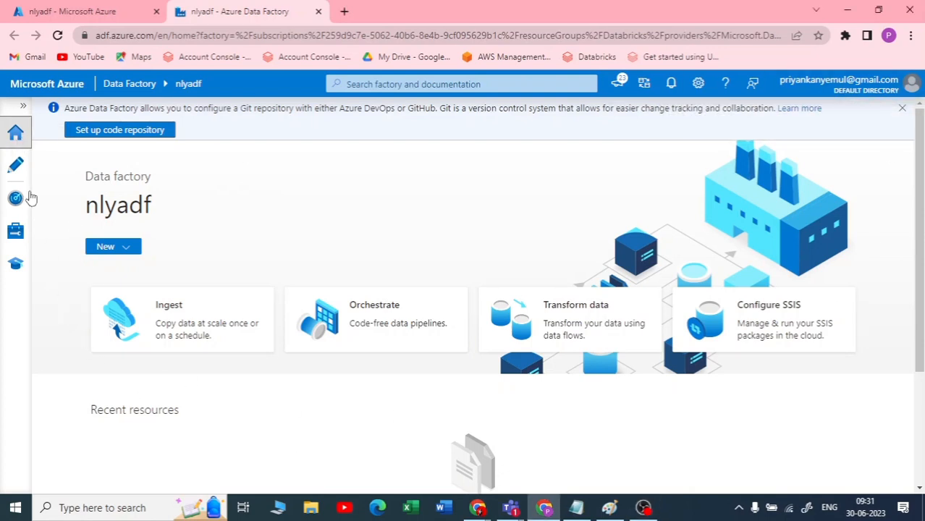
Step: Examine the factory resource categories for authoring, including Power Query, and the pipeline runs list for monitoring
left_click(16, 165)
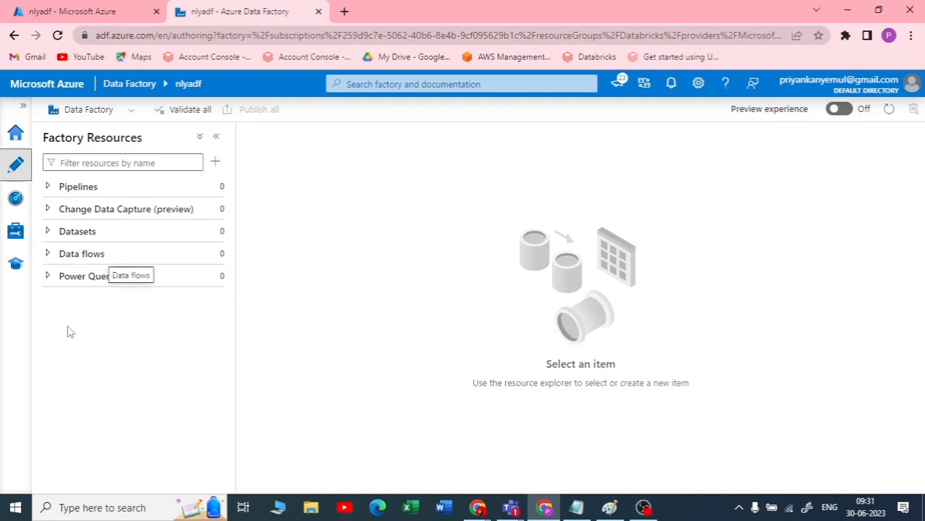
left_click(50, 281)
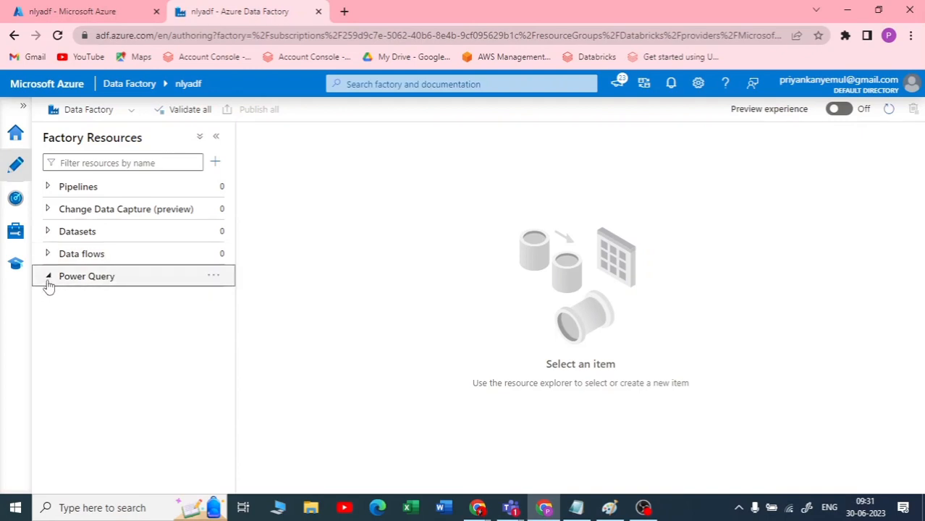
left_click(49, 280)
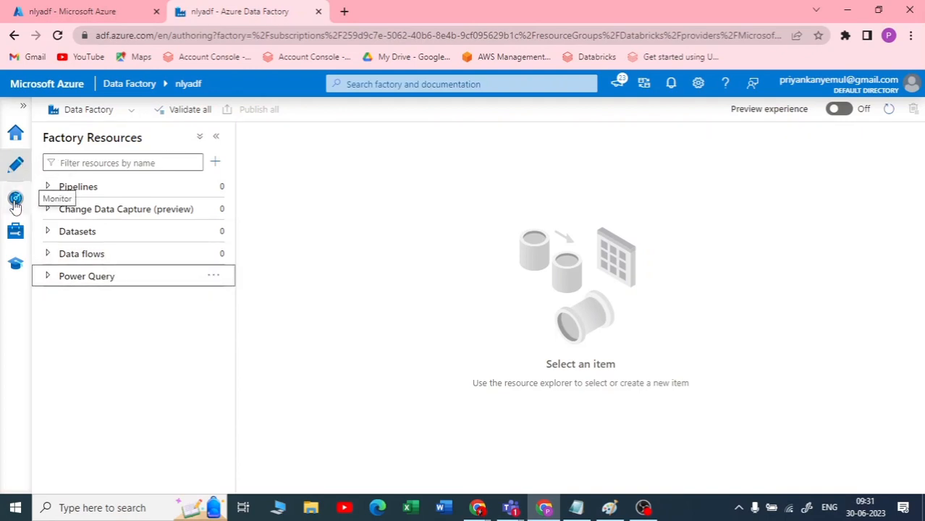
left_click(15, 203)
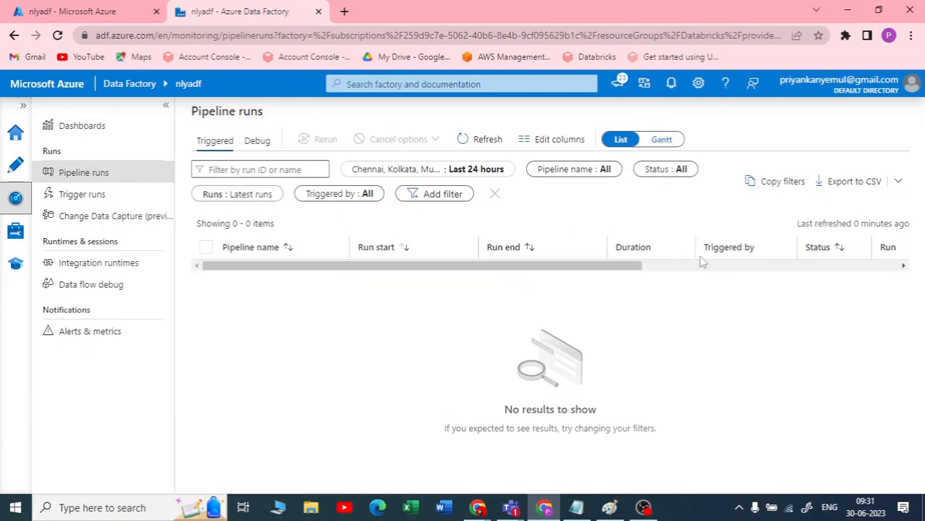
left_click_drag(642, 268, 466, 265)
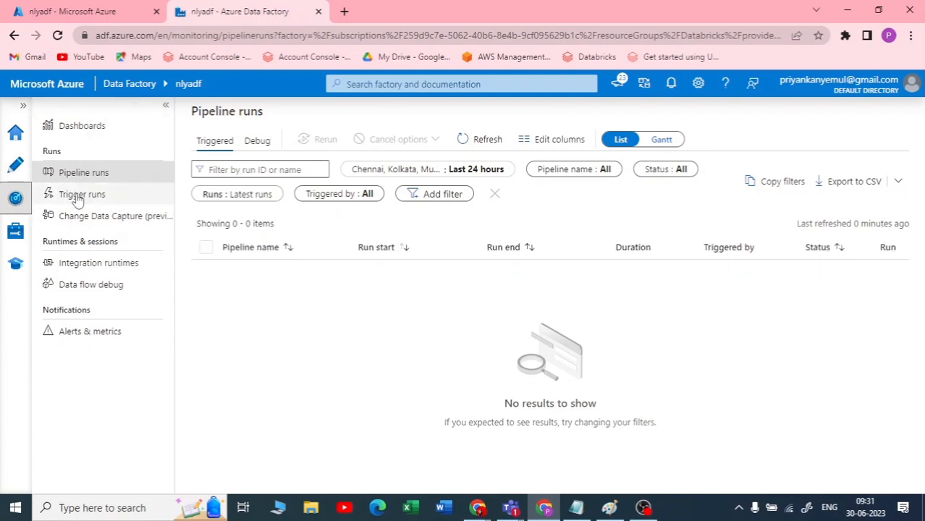
Step: View the factory's management page with its linked services, and look through the Learning Center's resources
left_click(15, 233)
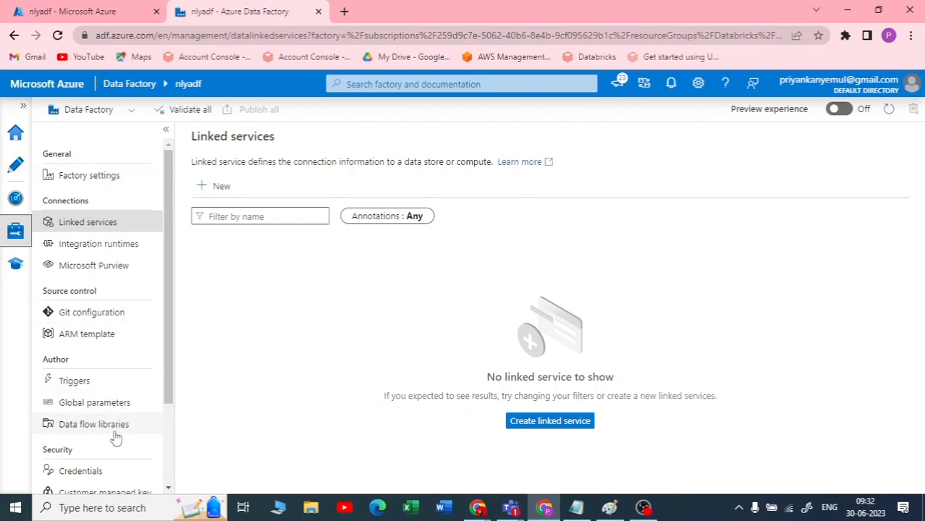
left_click(14, 273)
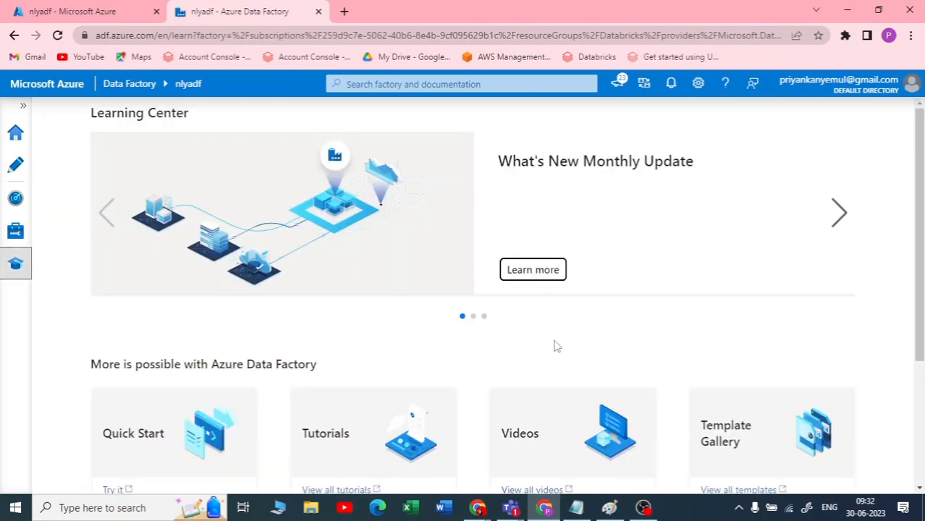
scroll(506, 362, "down", 3)
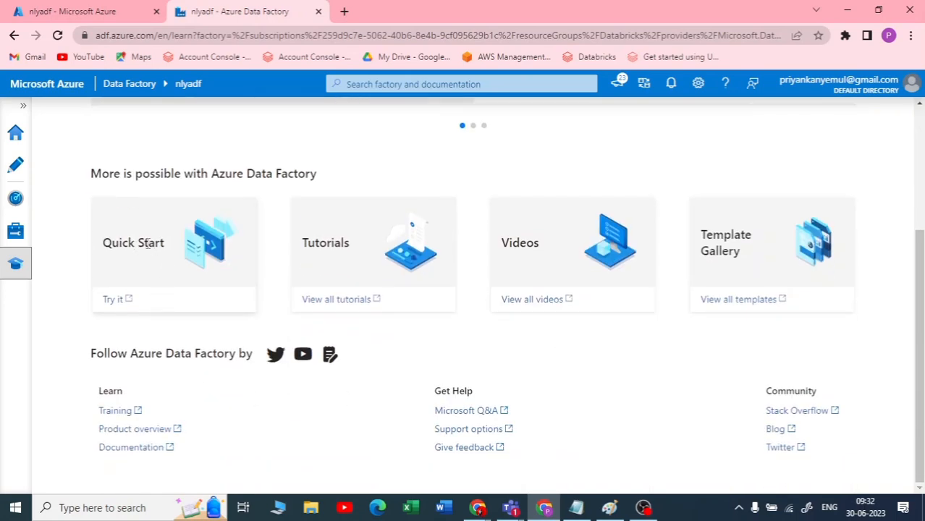
Step: Open the Quick Start guide from the Learning Center and read through its article on creating a data factory by using the Azure portal
left_click(108, 301)
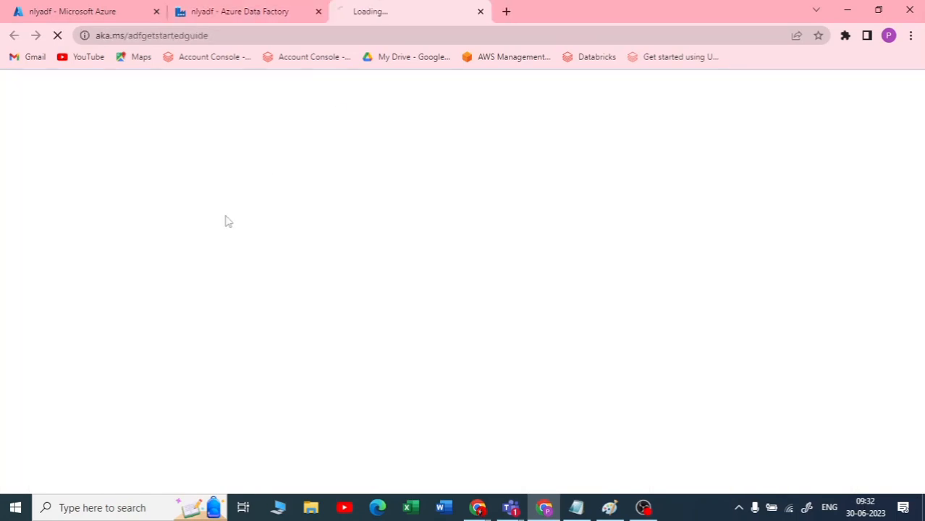
left_click(262, 12)
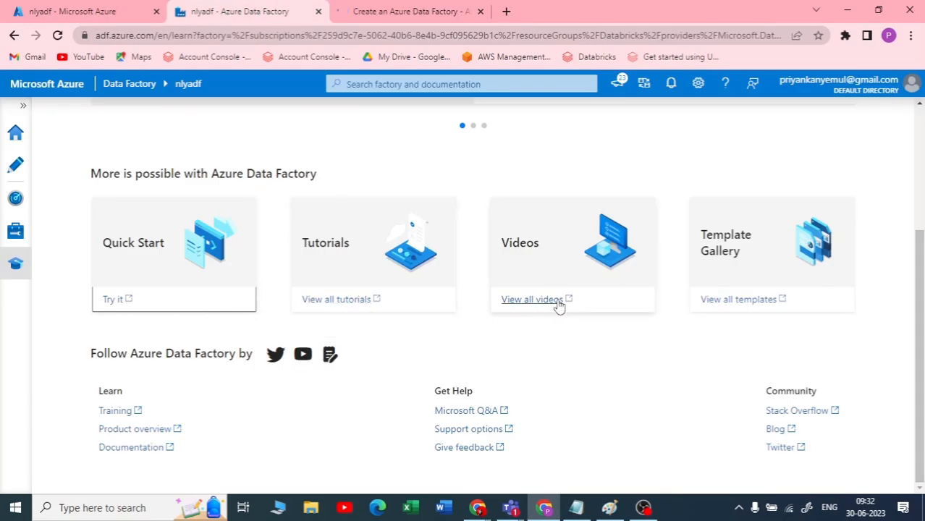
left_click(401, 12)
scroll(366, 290, "down", 3)
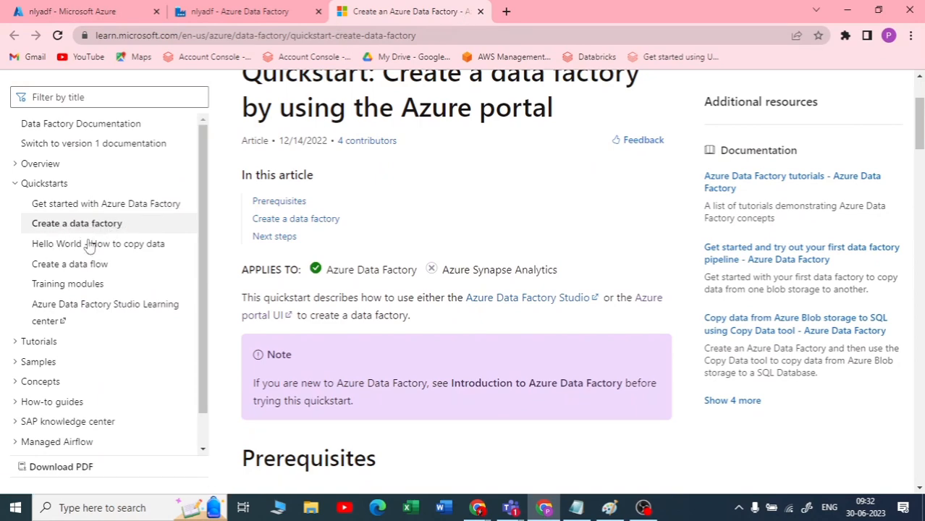
scroll(464, 304, "down", 5)
scroll(463, 304, "down", 20)
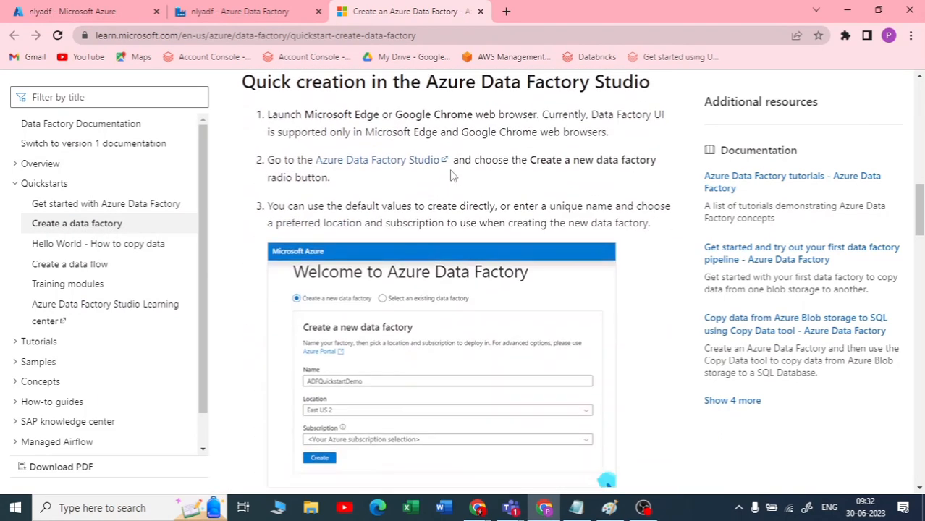
scroll(391, 236, "down", 4)
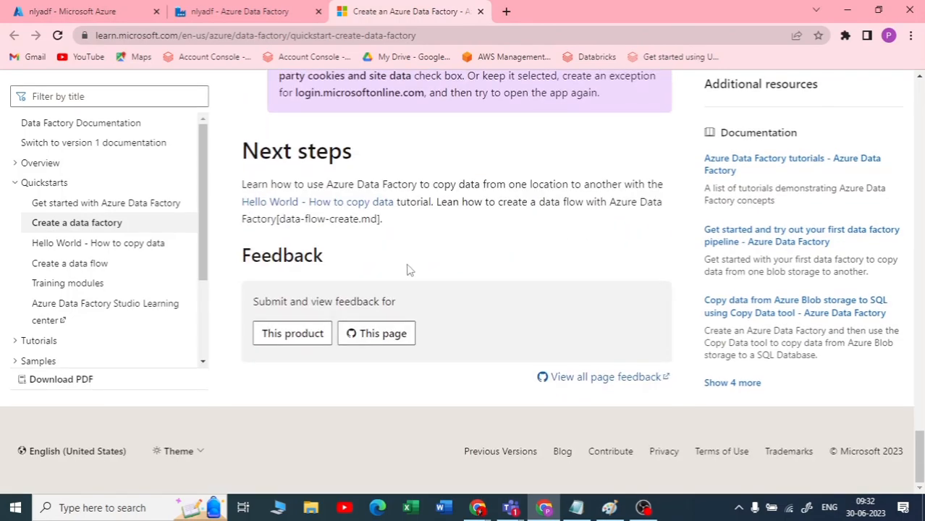
scroll(406, 268, "up", 15)
left_click(289, 5)
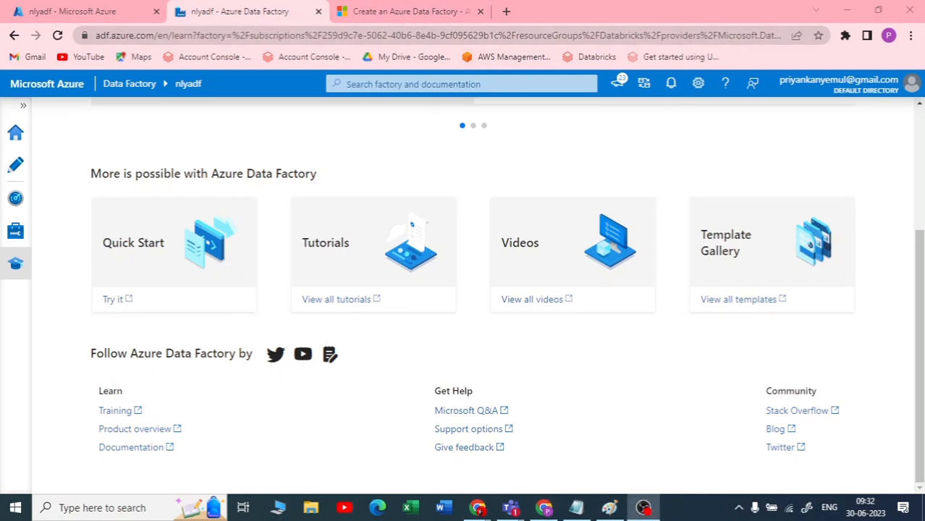
Step: Open the Introduction to Data Factory article in the documentation's Overview section and enlarge its visual guide image
left_click(392, 11)
scroll(52, 217, "up", 10)
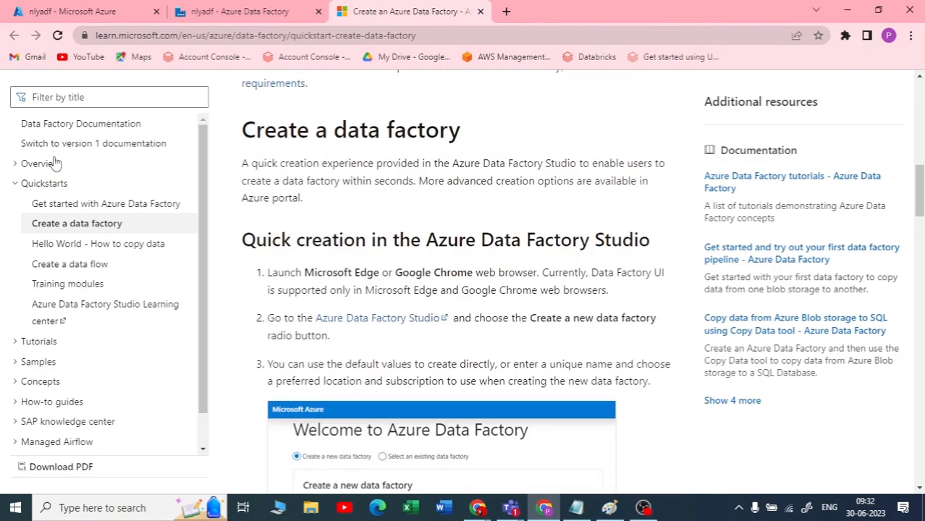
left_click(51, 163)
left_click(92, 183)
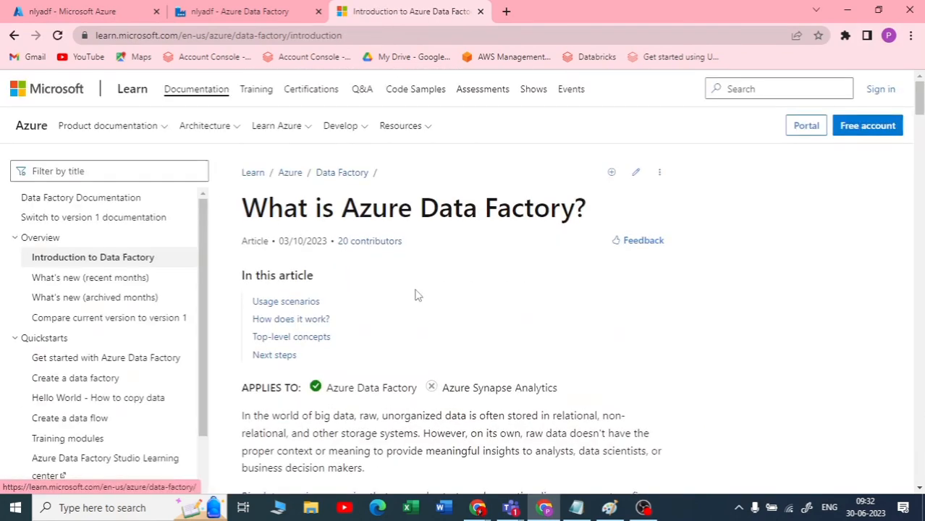
scroll(434, 304, "down", 5)
scroll(449, 319, "down", 15)
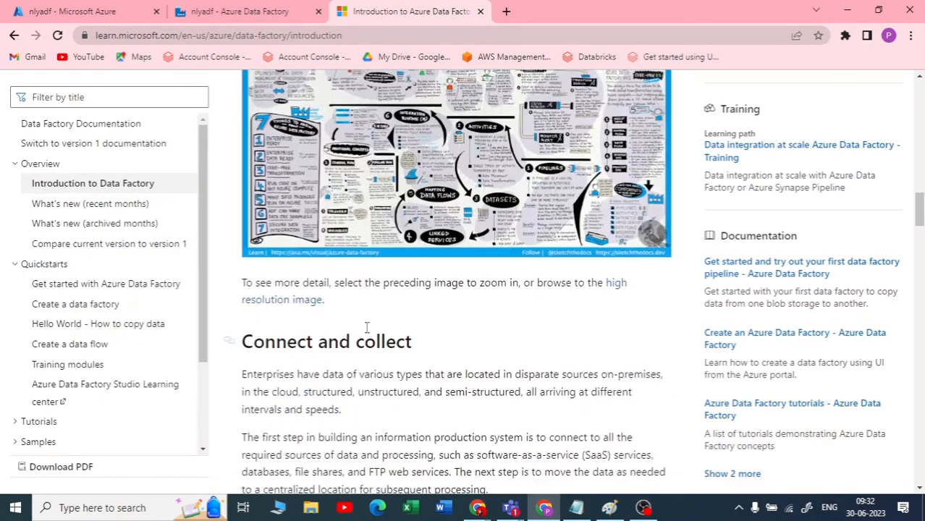
left_click(495, 213)
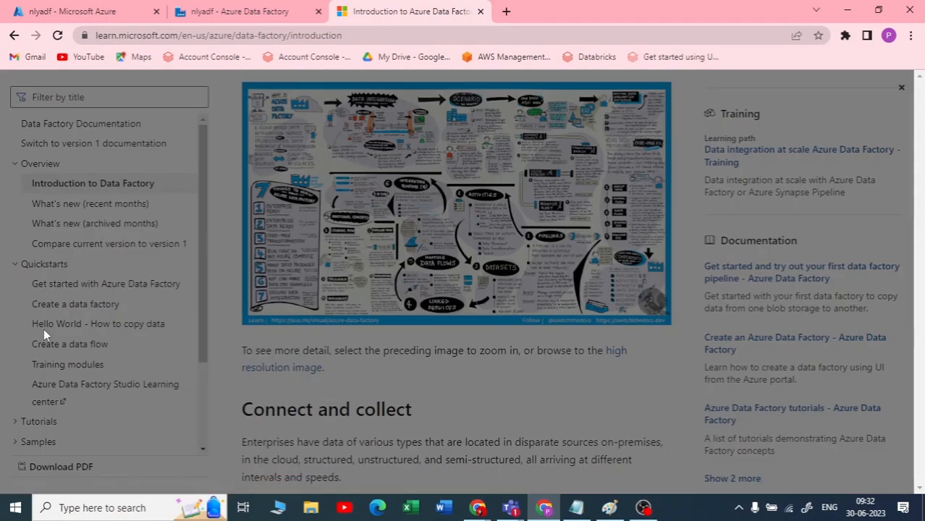
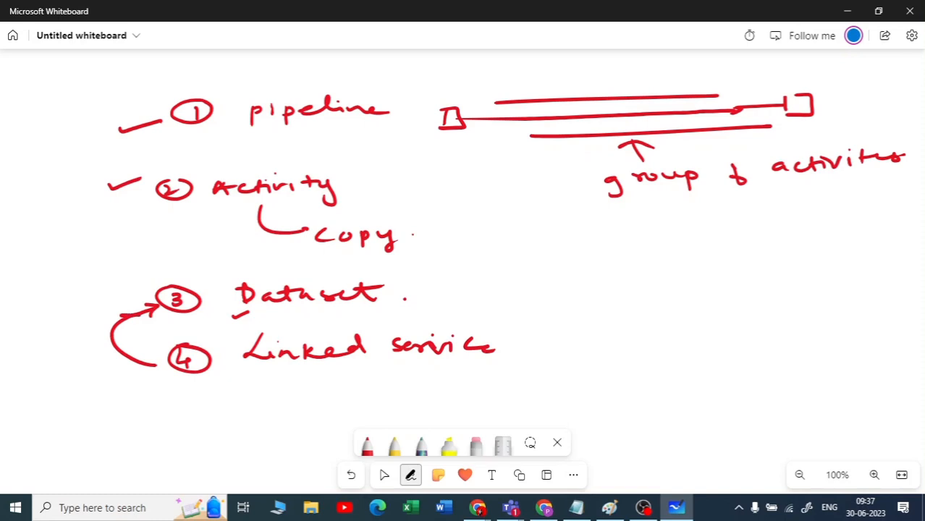
Step: In Microsoft Whiteboard, sketch red connecting arrows from Dataset to Activity and from Activity to Pipeline
mouse_move(121, 316)
left_mouse_down()
mouse_move(95, 284)
mouse_move(137, 233)
left_mouse_up()
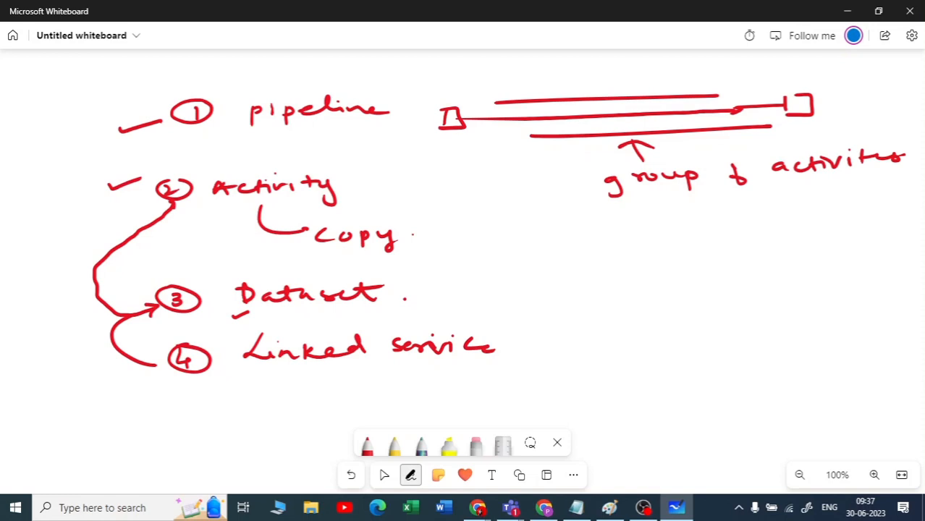
left_click_drag(167, 215, 197, 135)
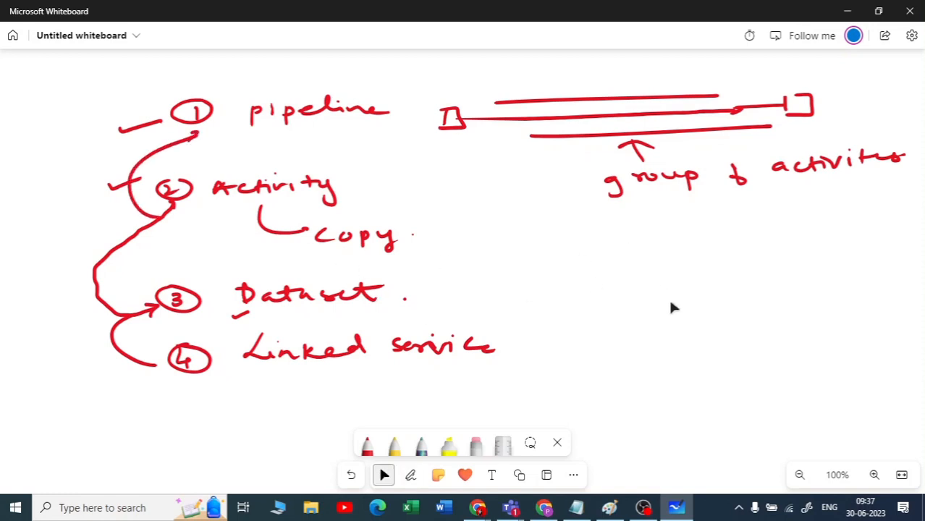
Step: On a blank whiteboard area, draw a pipeline as two parallel red lines with a small box inside and a box at each end
left_click_drag(669, 301, 449, 26)
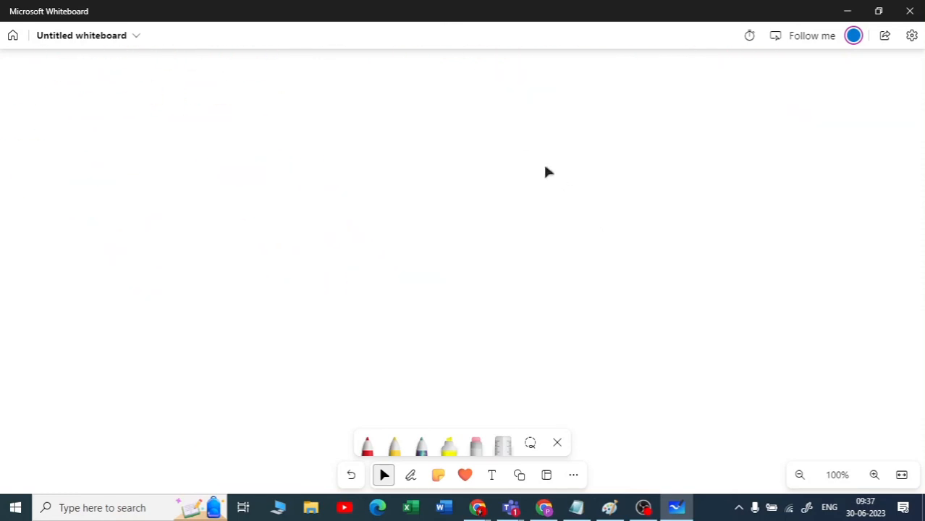
left_click_drag(330, 151, 582, 143)
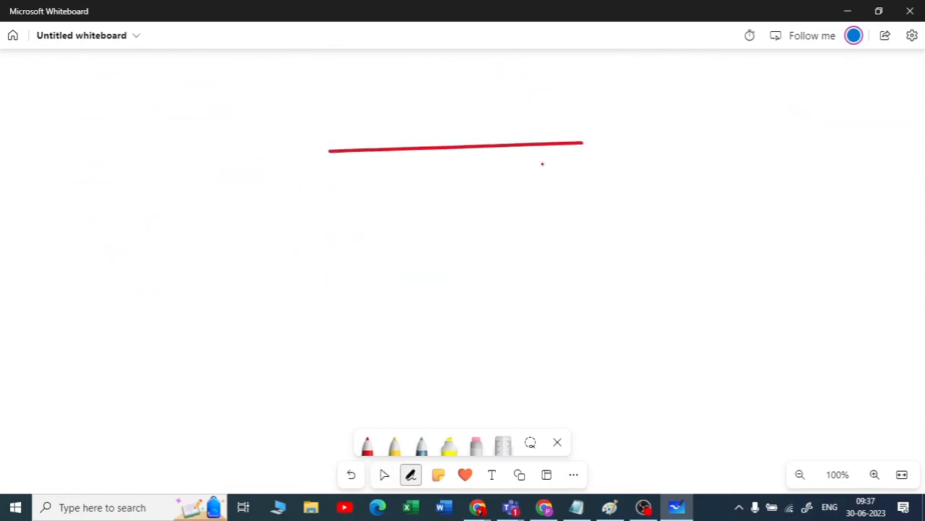
left_click_drag(347, 178, 595, 174)
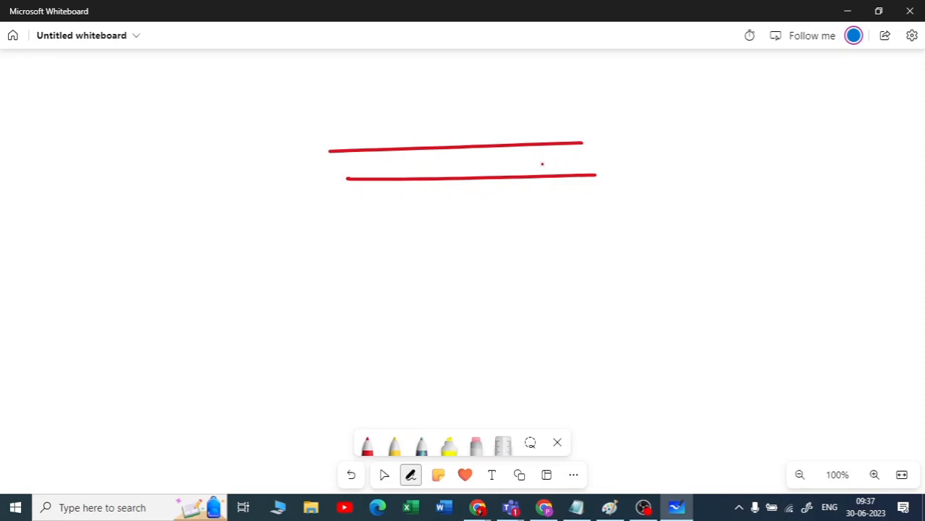
left_click_drag(426, 159, 425, 174)
left_click_drag(322, 193, 299, 218)
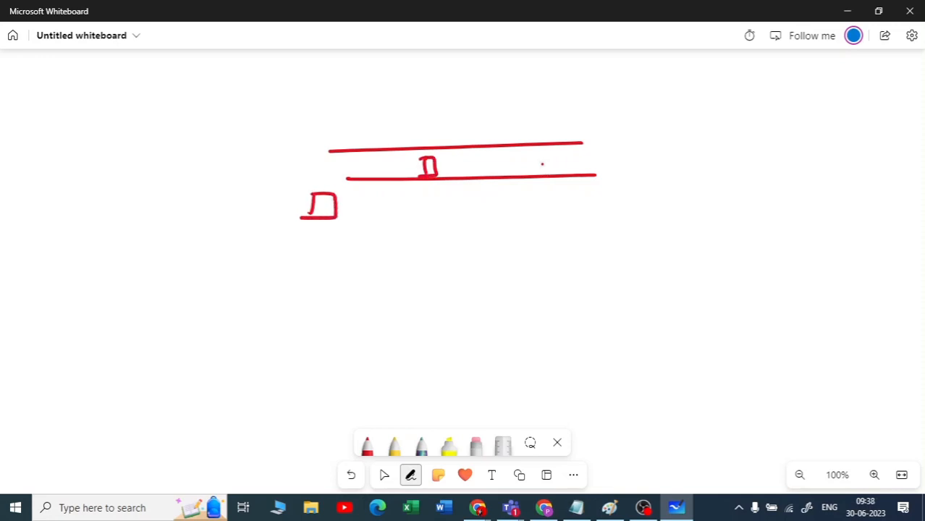
left_click_drag(617, 185, 611, 208)
Step: Draw an arrow pointing outward from the box at the pipeline's left end and label it "source" in handwriting
left_click_drag(318, 206, 219, 208)
mouse_move(243, 202)
left_mouse_down()
mouse_move(218, 208)
mouse_move(247, 212)
left_mouse_up()
left_click_drag(106, 186, 102, 195)
left_click_drag(127, 187, 232, 186)
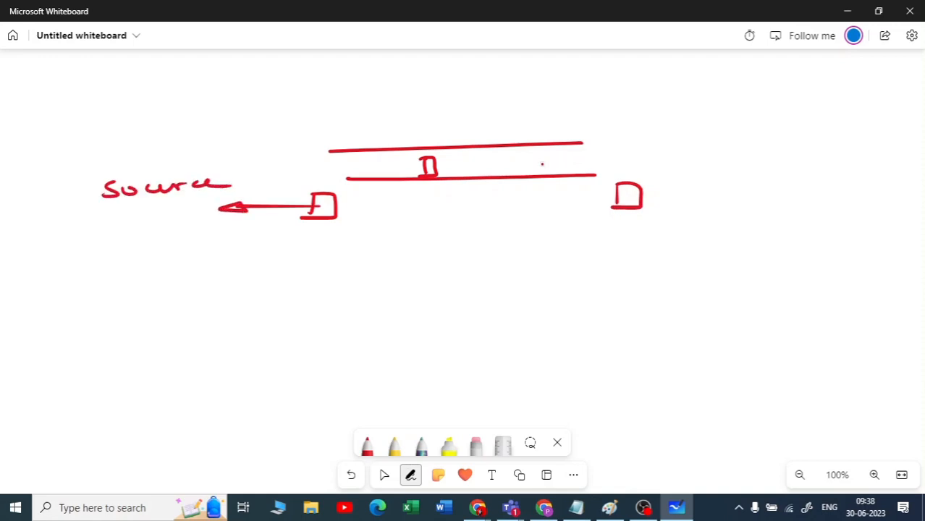
Step: Handwrite "target" beside the box at the pipeline's right end and add a small arrow pointing up at the source label
left_click_drag(685, 154, 686, 166)
mouse_move(707, 161)
left_mouse_down()
mouse_move(799, 133)
mouse_move(812, 148)
left_mouse_up()
left_click_drag(803, 133, 825, 128)
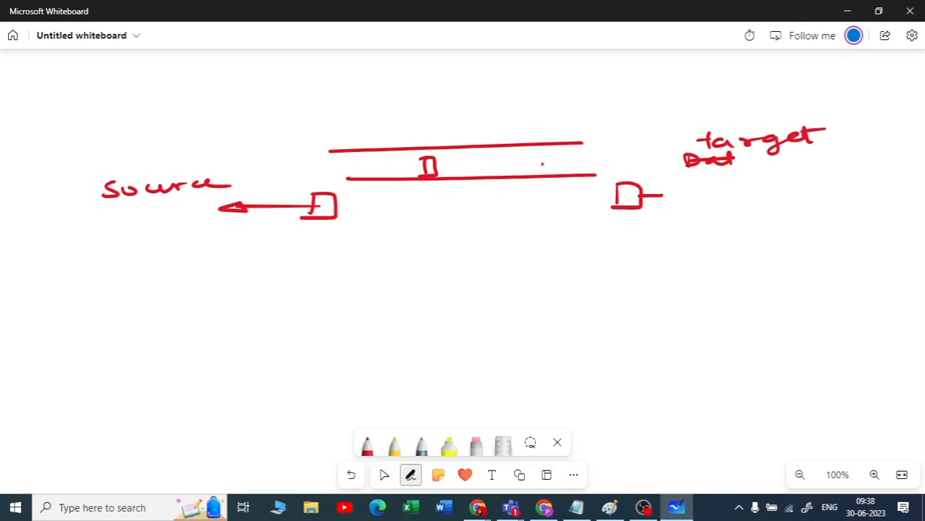
left_click_drag(116, 237, 139, 210)
key("Escape")
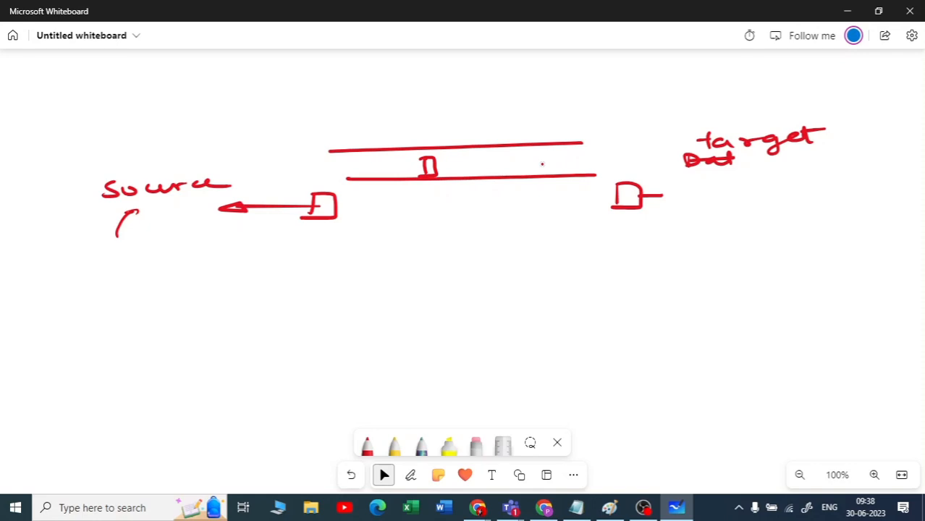
Step: Switch back to Azure Data Factory Studio and start creating a linked service from the factory's management page
left_click(848, 11)
left_click(252, 7)
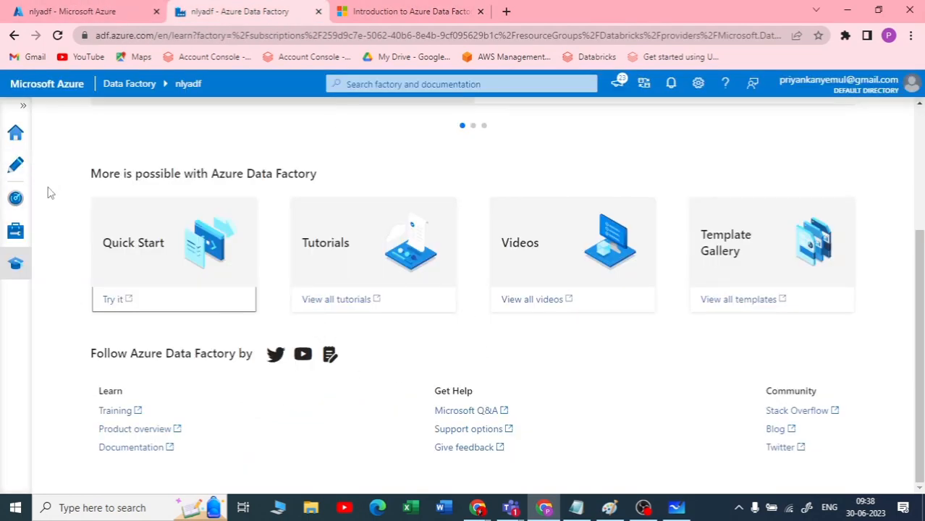
left_click(16, 231)
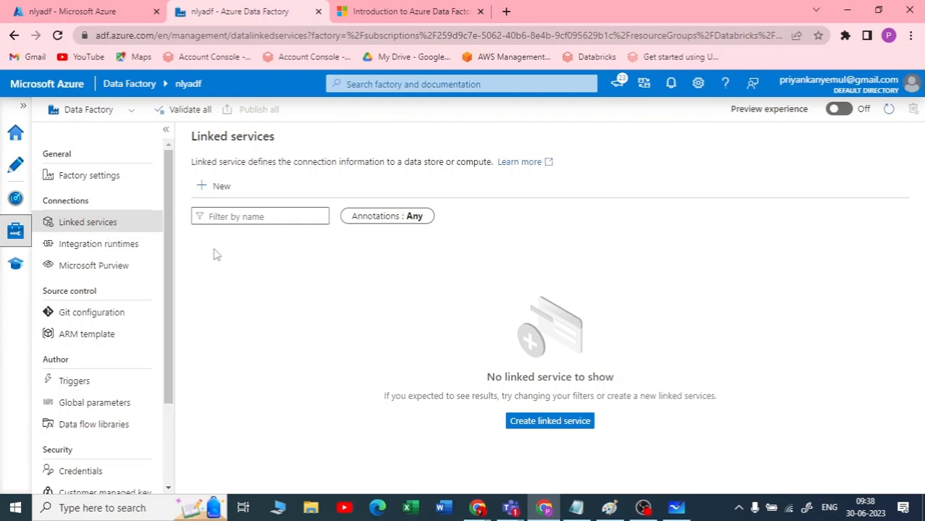
left_click(531, 424)
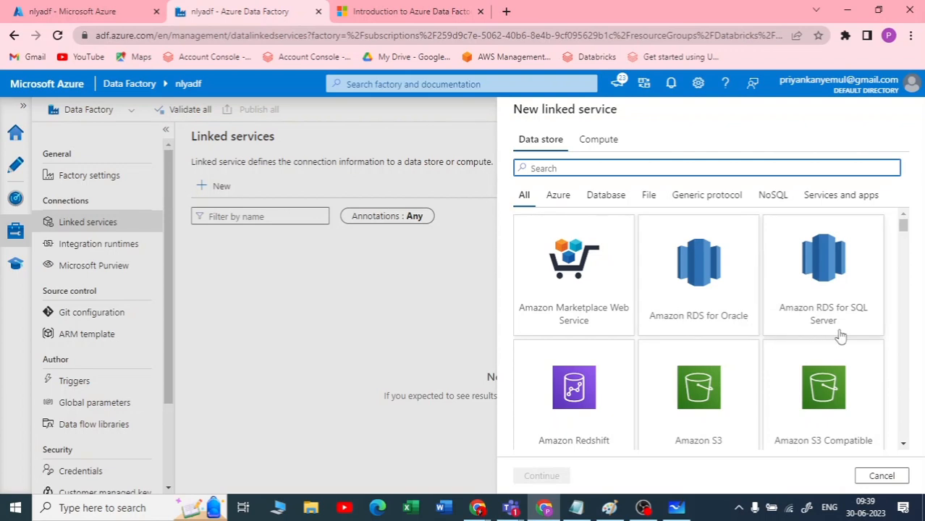
Step: Look through the full list of data stores available for a new linked service, from Amazon and Azure storage to databases and third-party services
scroll(808, 335, "down", 1)
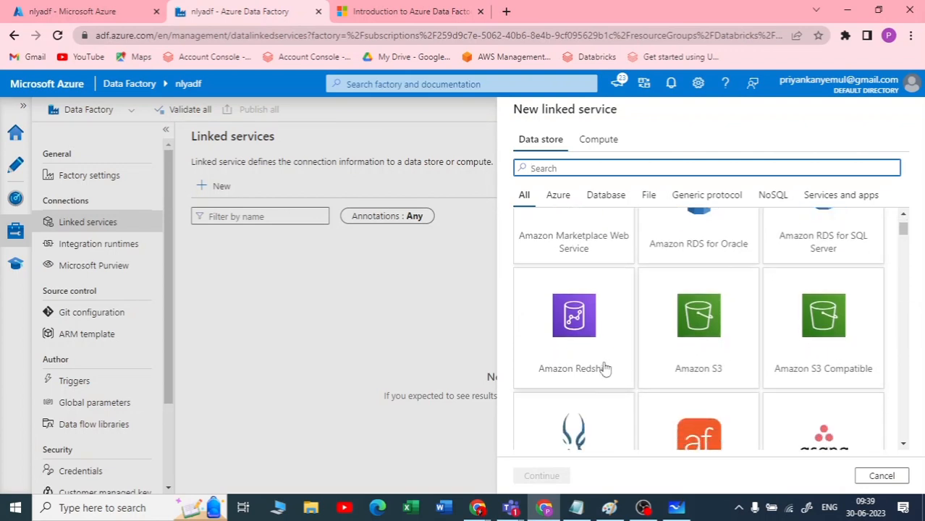
scroll(605, 367, "down", 1)
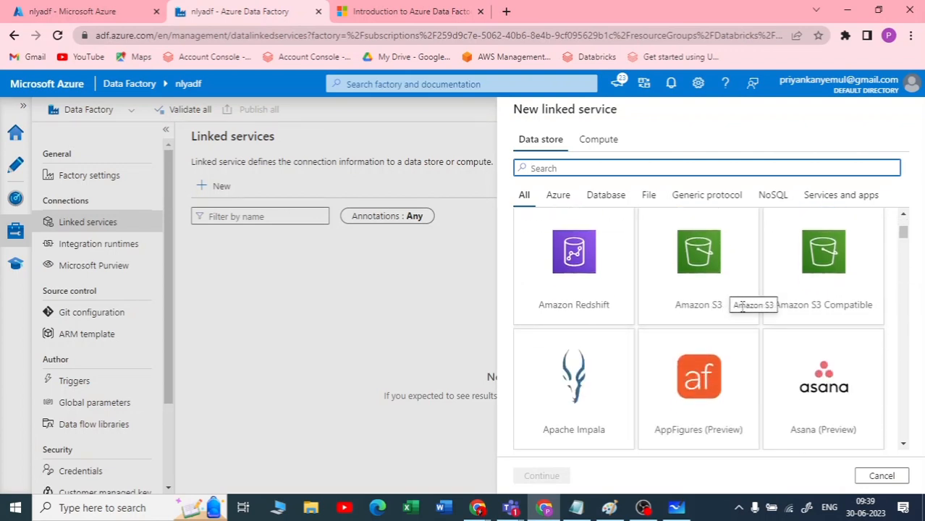
scroll(832, 318, "down", 2)
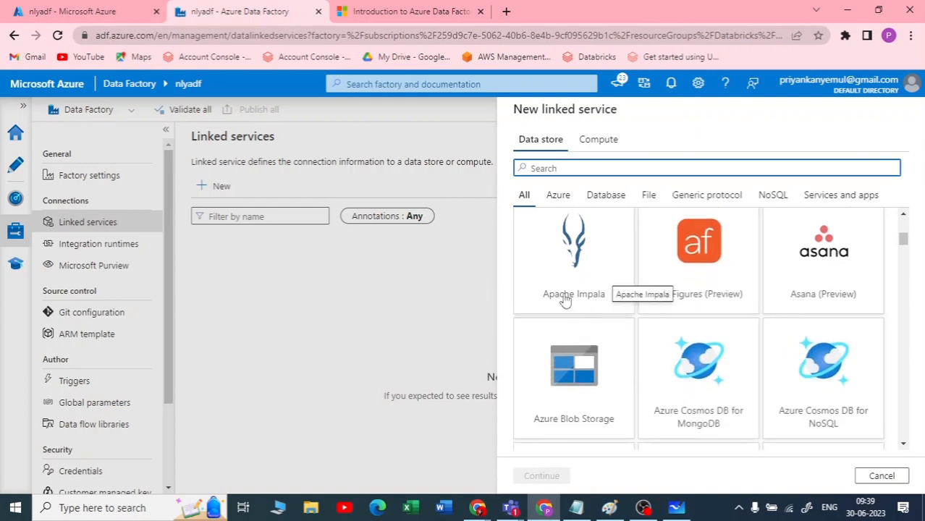
scroll(833, 304, "down", 1)
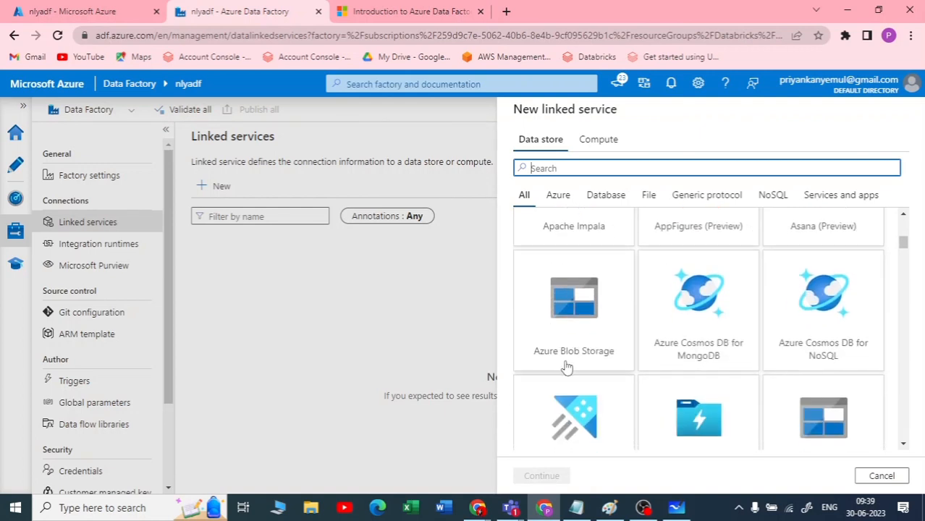
scroll(637, 325, "down", 2)
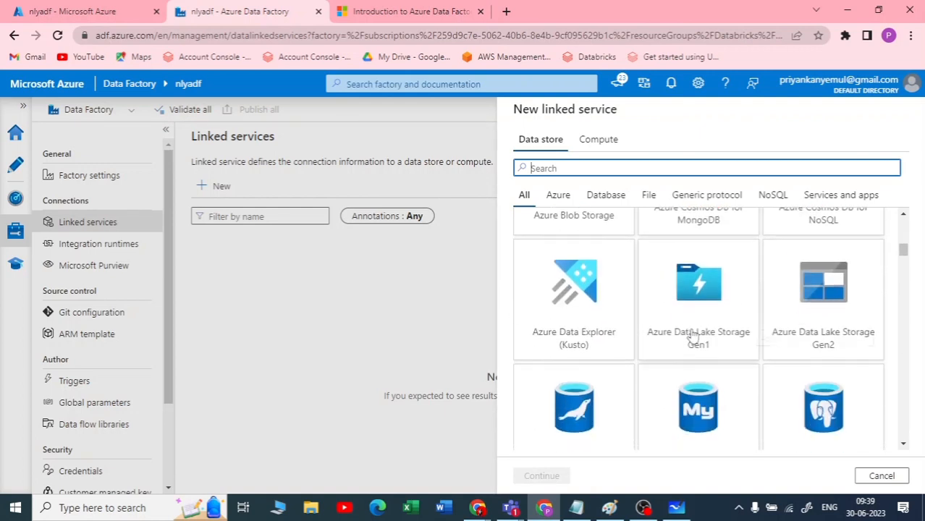
scroll(760, 325, "down", 20)
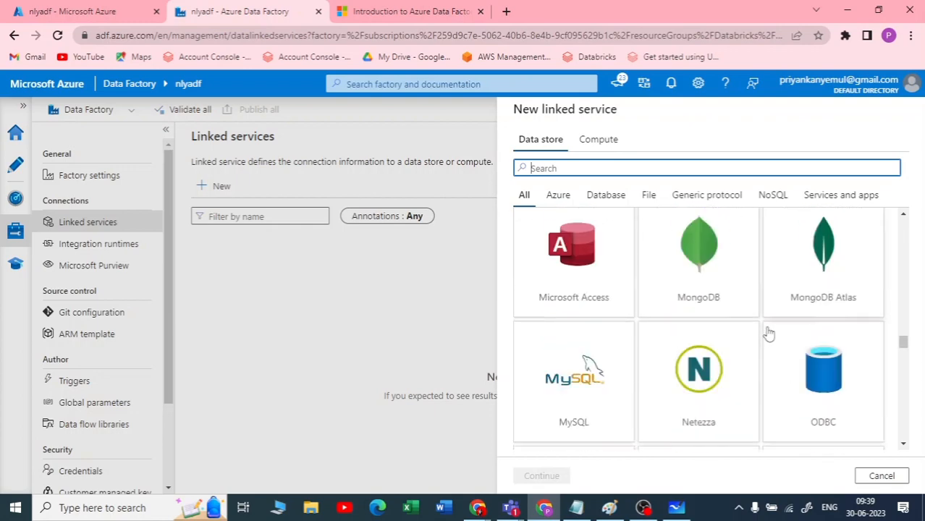
scroll(765, 333, "down", 15)
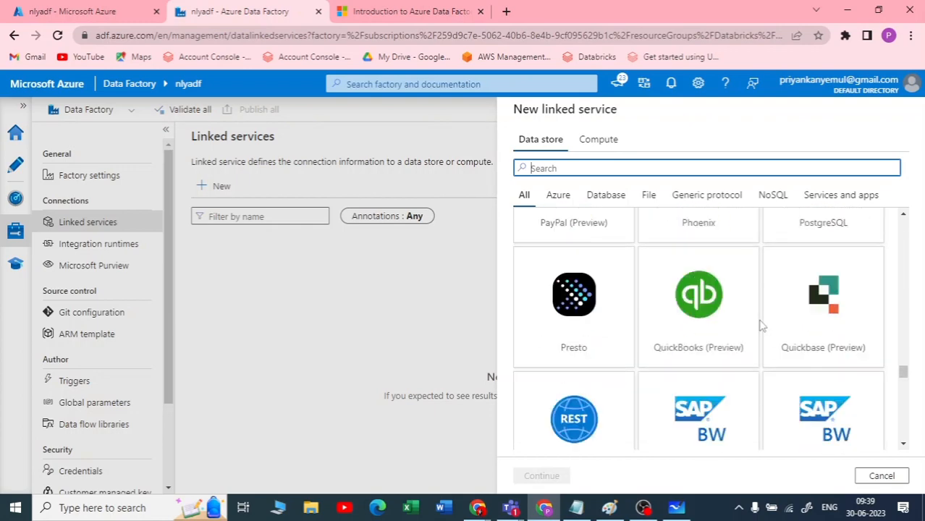
scroll(767, 327, "down", 5)
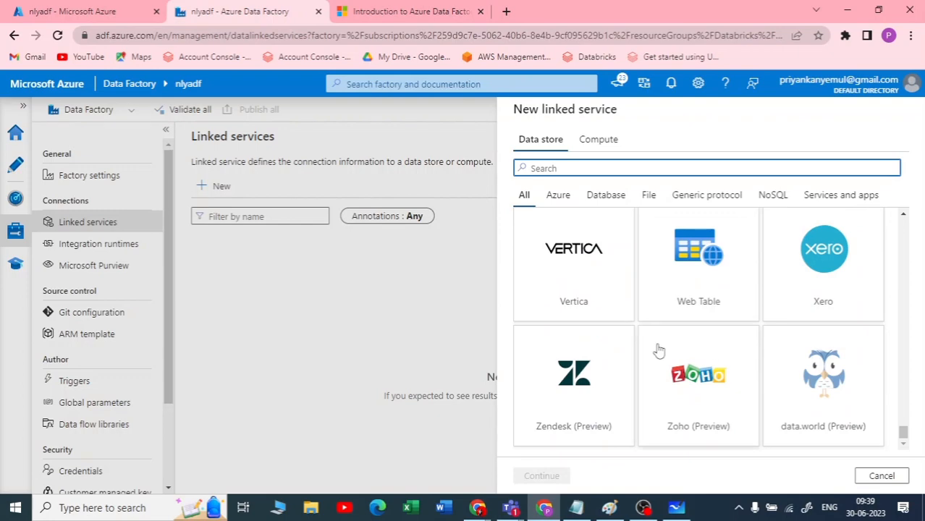
scroll(659, 351, "up", 20)
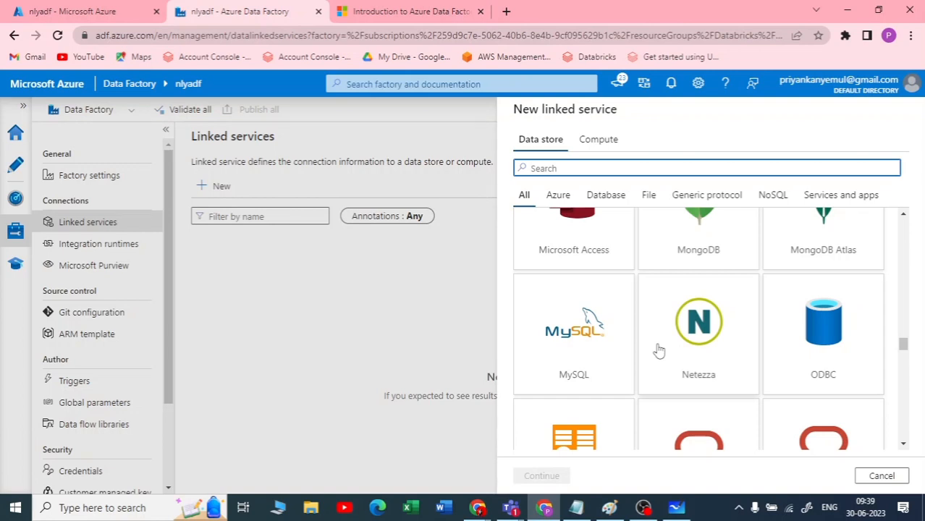
Step: Go to the Azure portal home page and open the sanlyblobstorage123 storage account from the recent resources
left_click(116, 12)
left_click(25, 109)
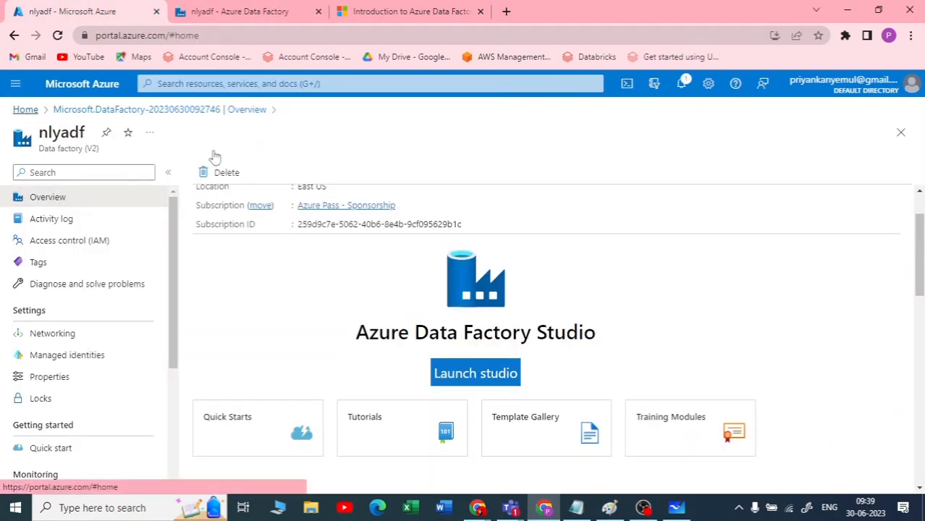
scroll(163, 351, "down", 1)
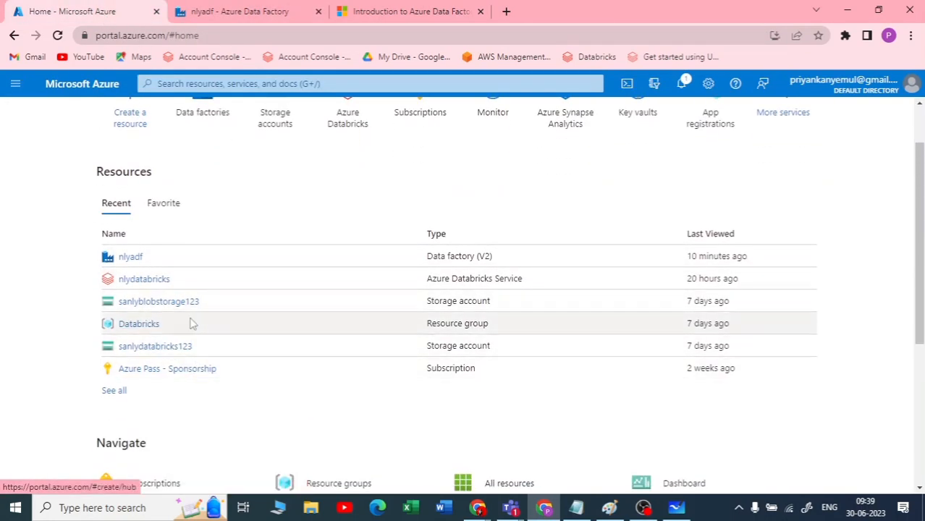
left_click(149, 303)
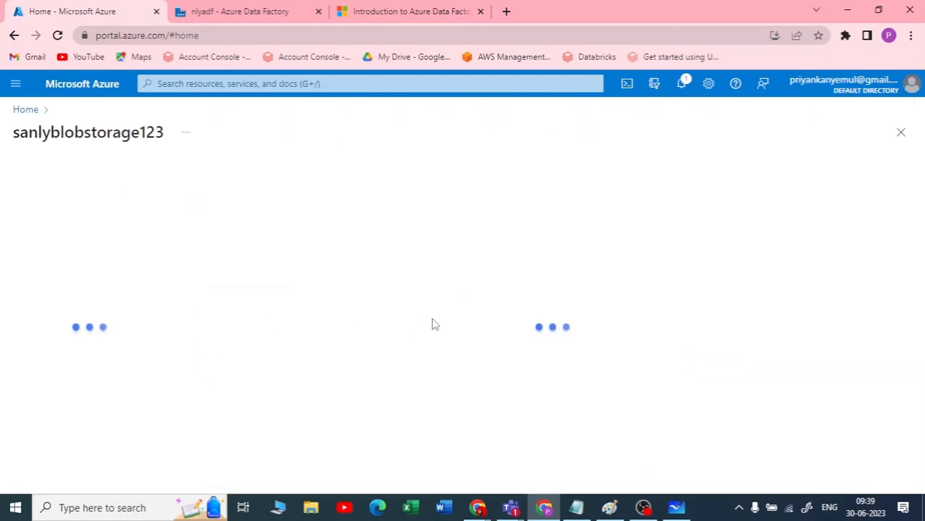
Step: Examine the sanlyblobstorage123 account's overview, focusing on its hierarchical namespace setting
left_click_drag(39, 132, 190, 132)
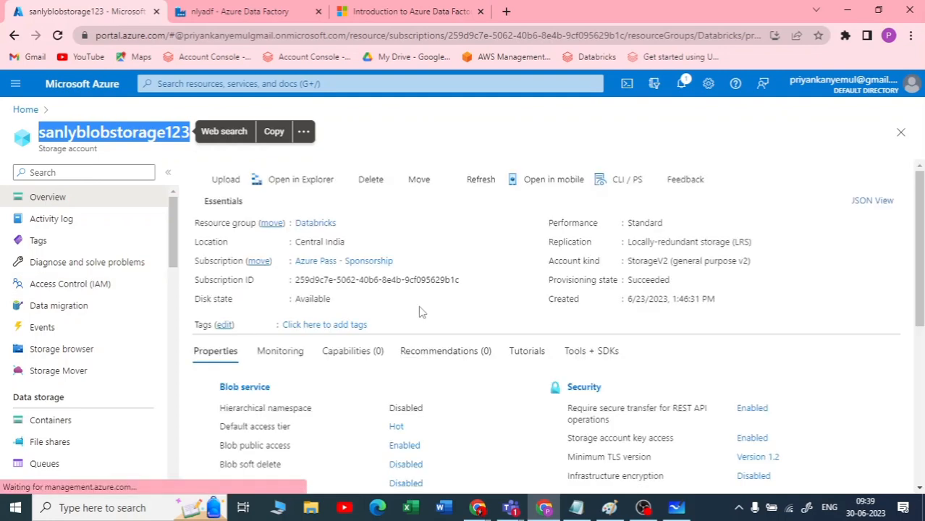
scroll(242, 355, "down", 2)
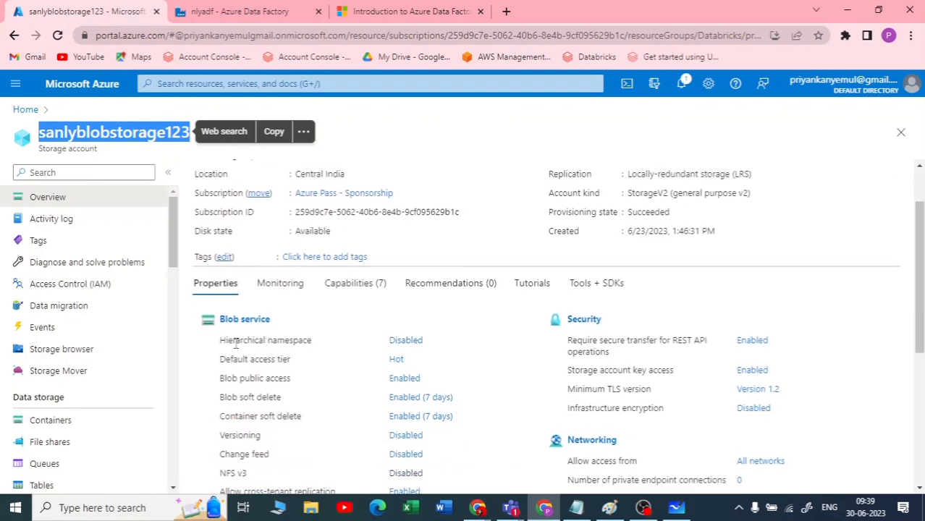
left_click_drag(216, 342, 382, 354)
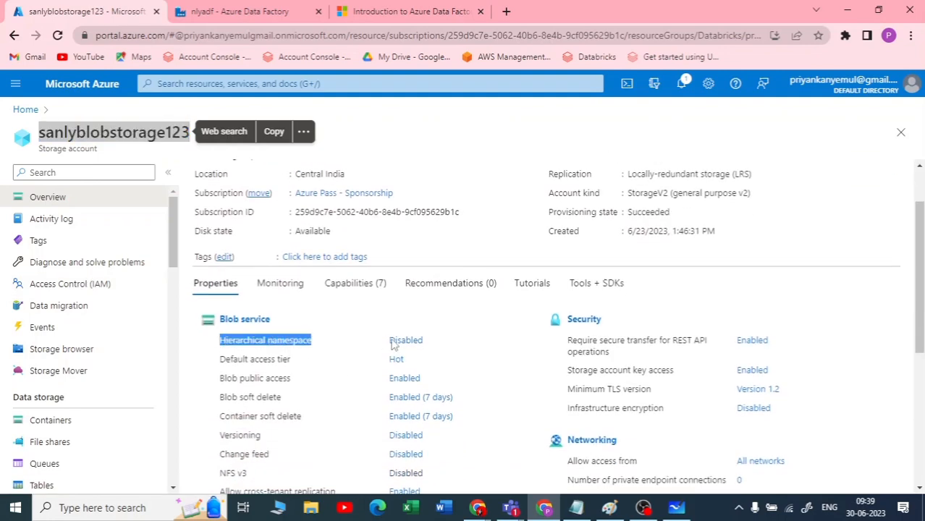
Step: Upload EmployeesTable.CSV from the Downloads folder to the storage account's input container and close the upload pane
left_click(50, 420)
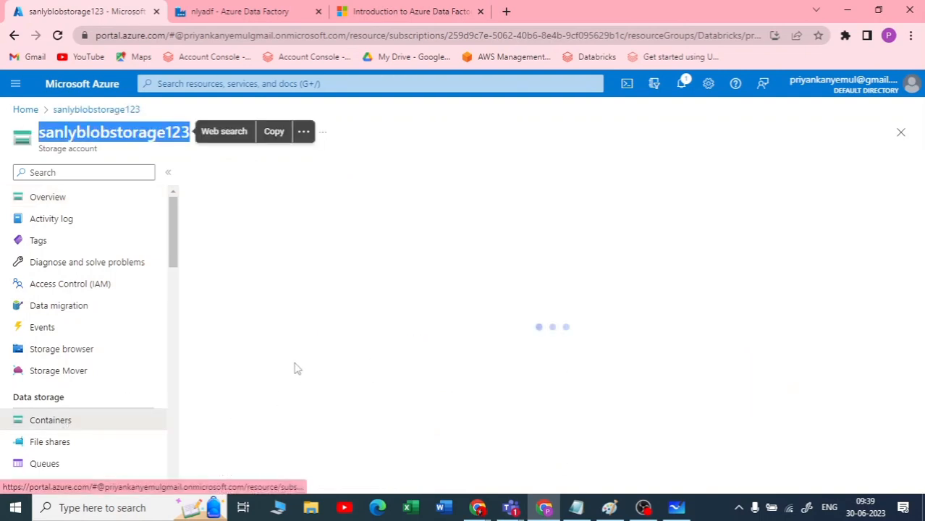
left_click(228, 281)
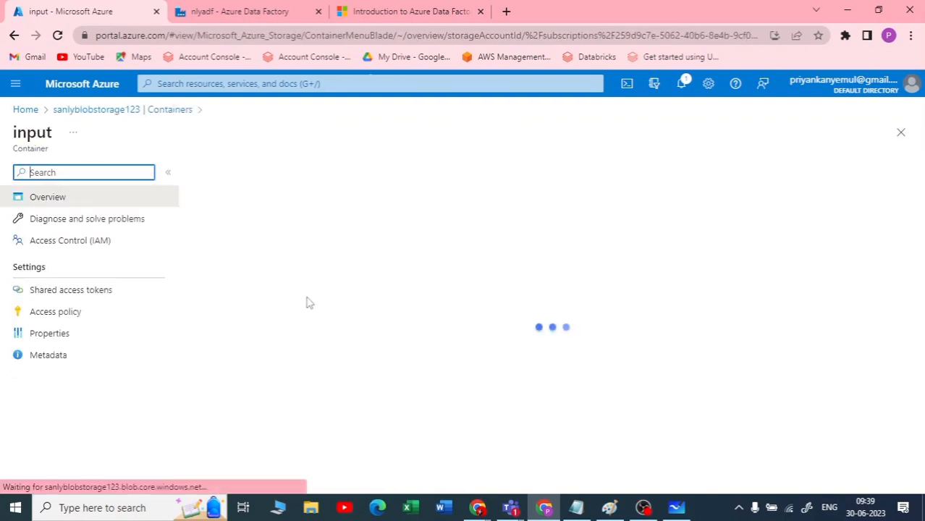
left_click(216, 173)
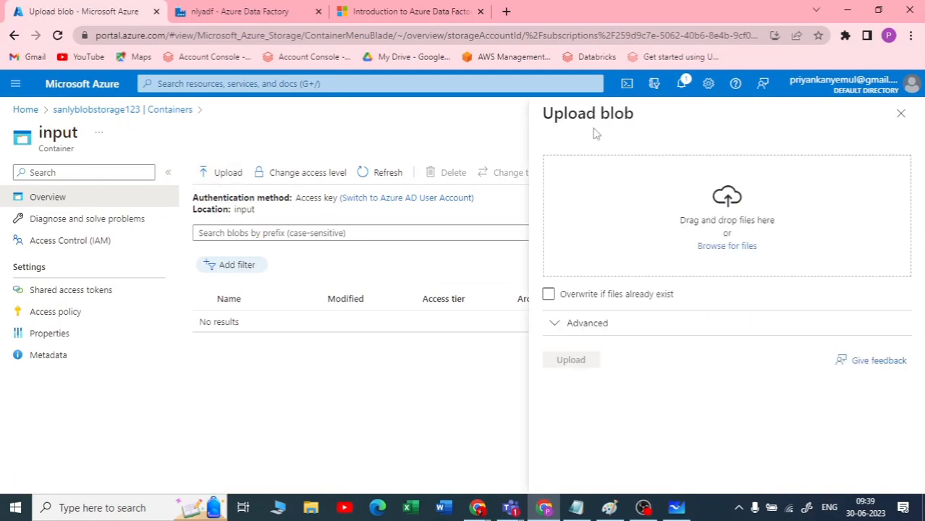
left_click(732, 247)
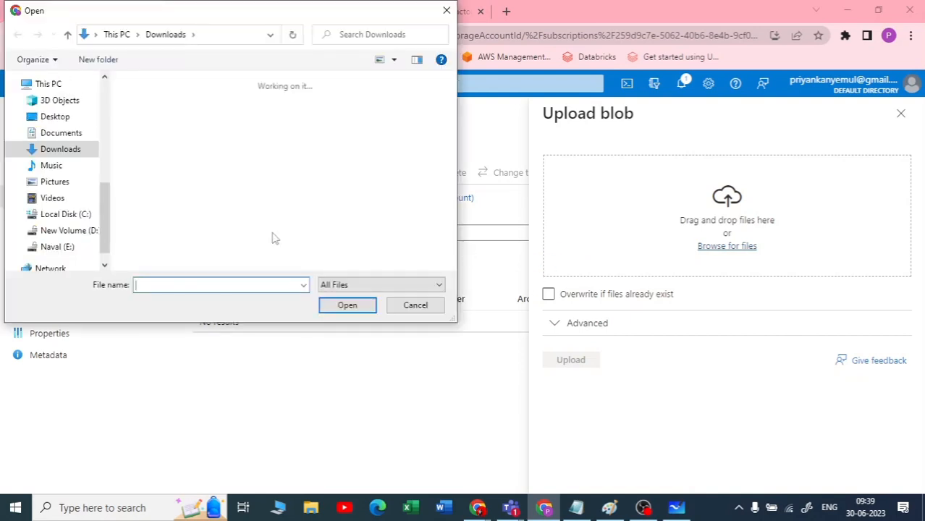
scroll(325, 207, "down", 3)
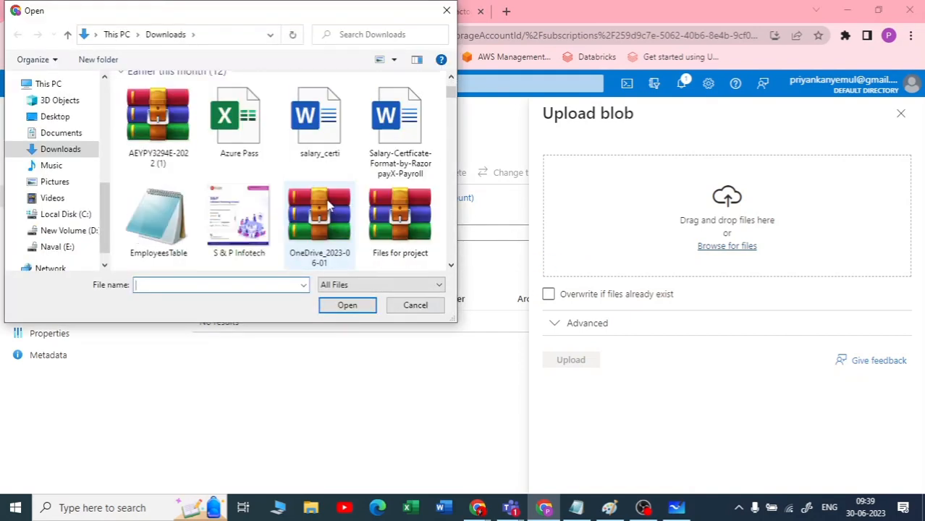
left_click(159, 217)
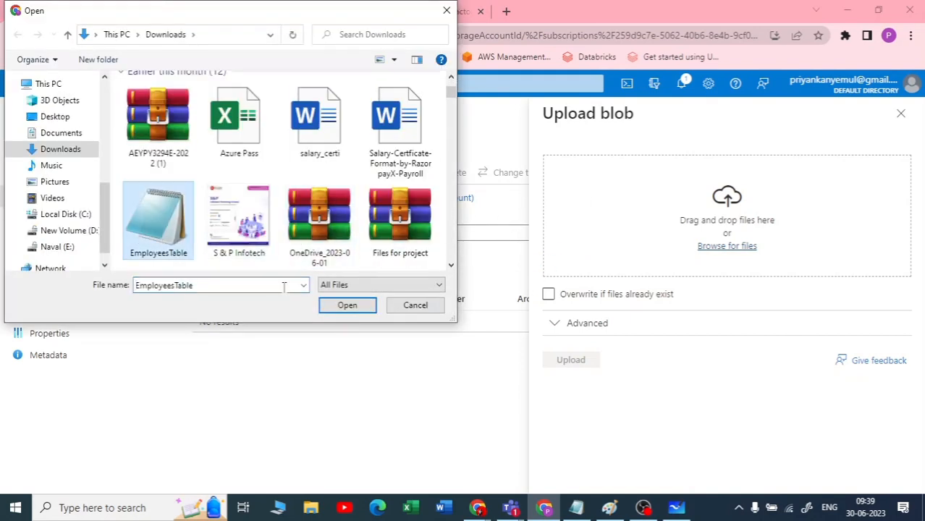
left_click(346, 304)
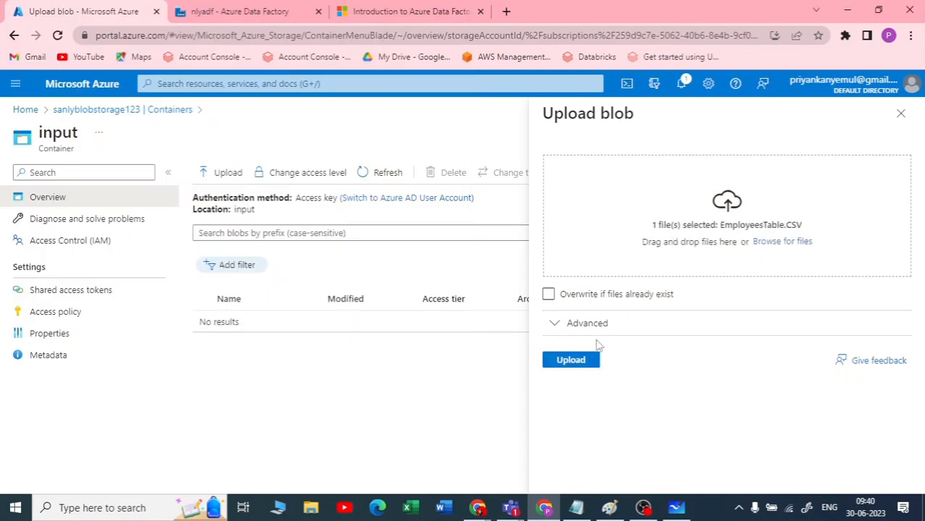
left_click(571, 364)
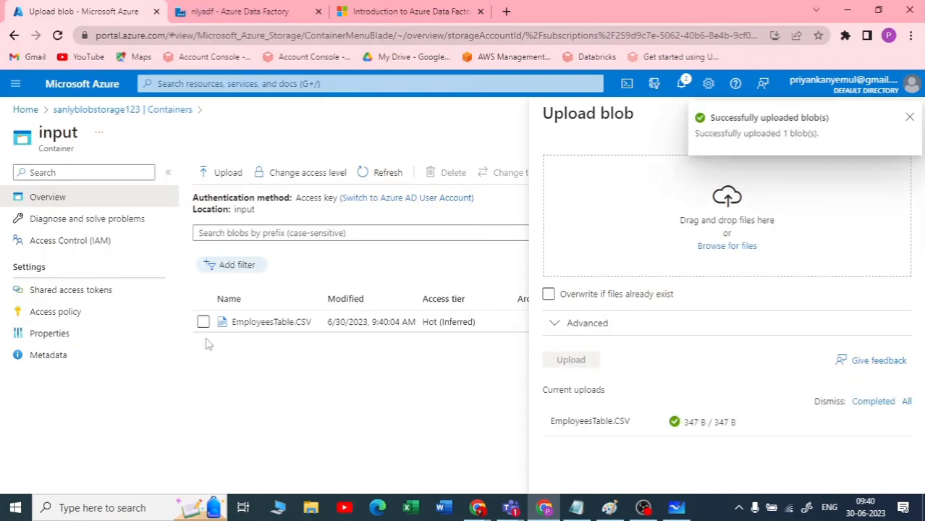
left_click(909, 120)
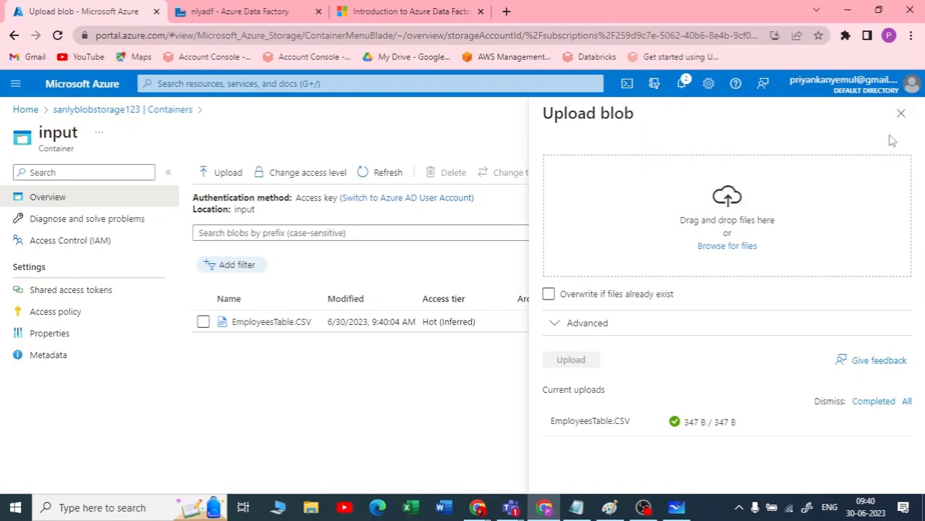
left_click(900, 114)
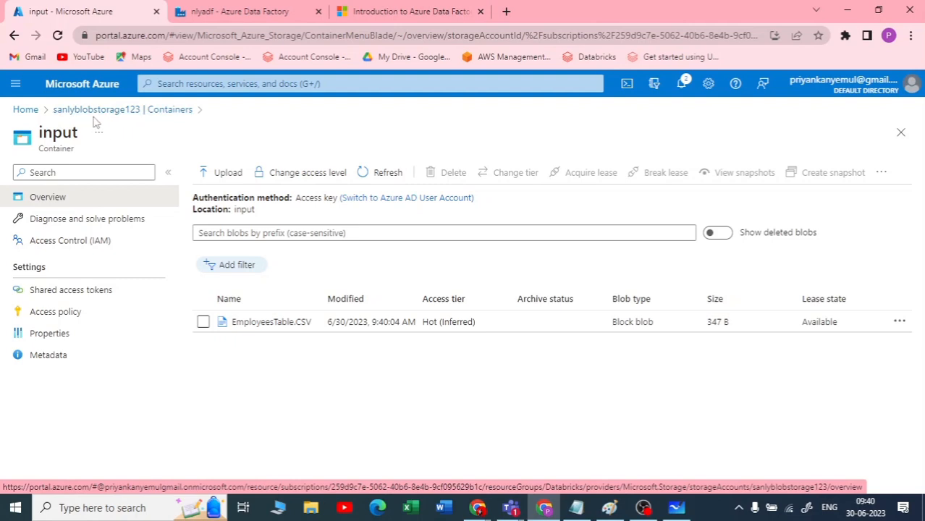
Step: View the rows stored in the EmployeesTable.CSV blob and close its details
left_click(289, 325)
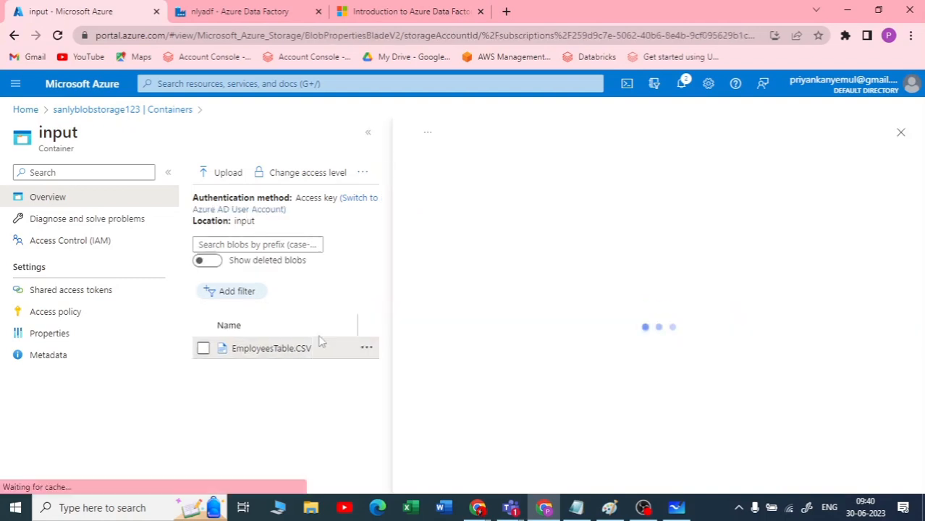
left_click(588, 206)
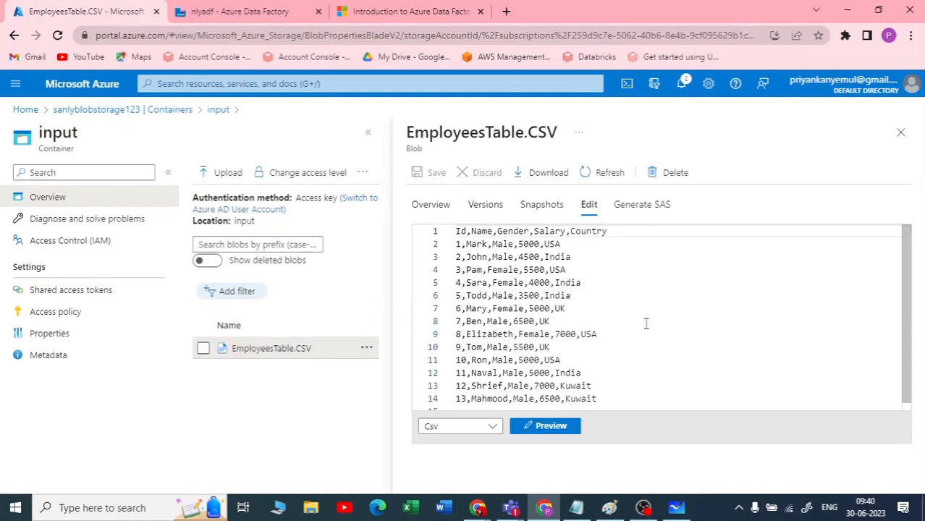
scroll(493, 319, "down", 1)
scroll(470, 386, "up", 1)
scroll(457, 391, "down", 1)
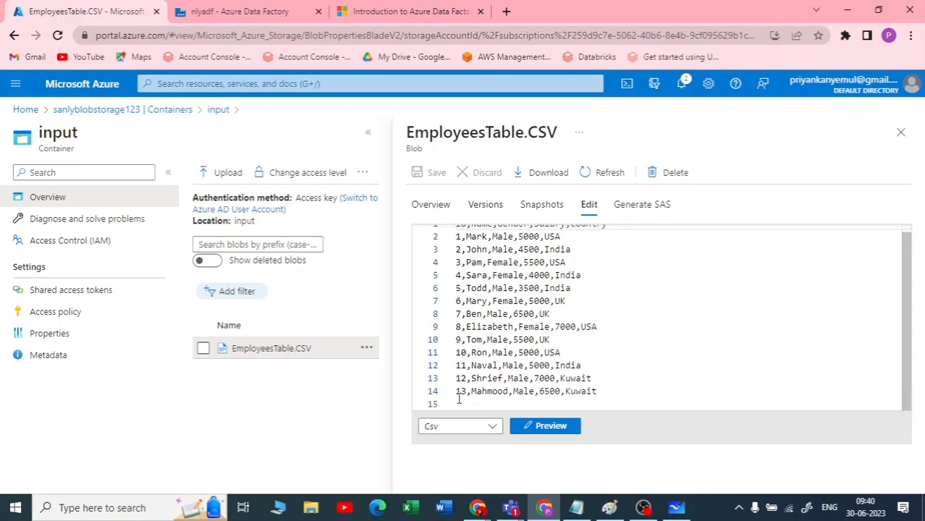
scroll(467, 373, "up", 1)
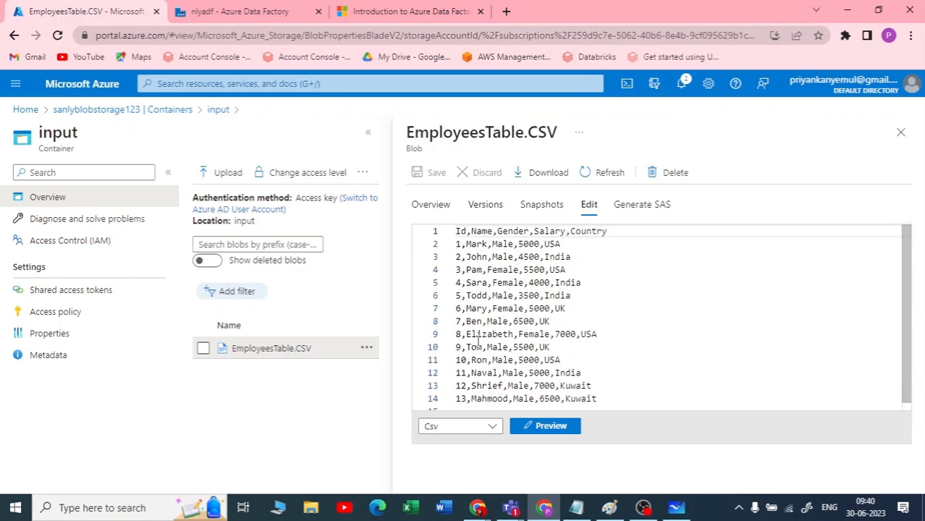
left_click(900, 133)
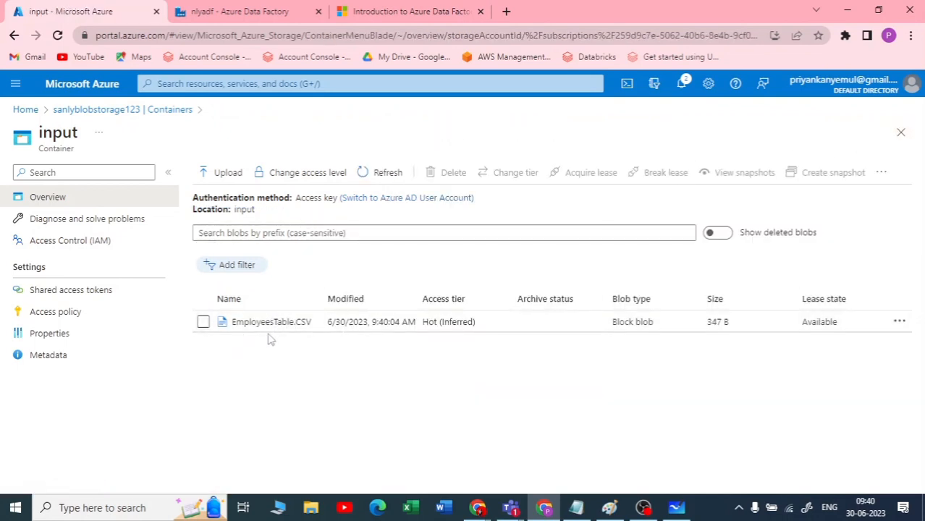
Step: Return to the portal home page, open the sanlydatabricks123 storage account and check its hierarchical namespace setting
left_click(73, 115)
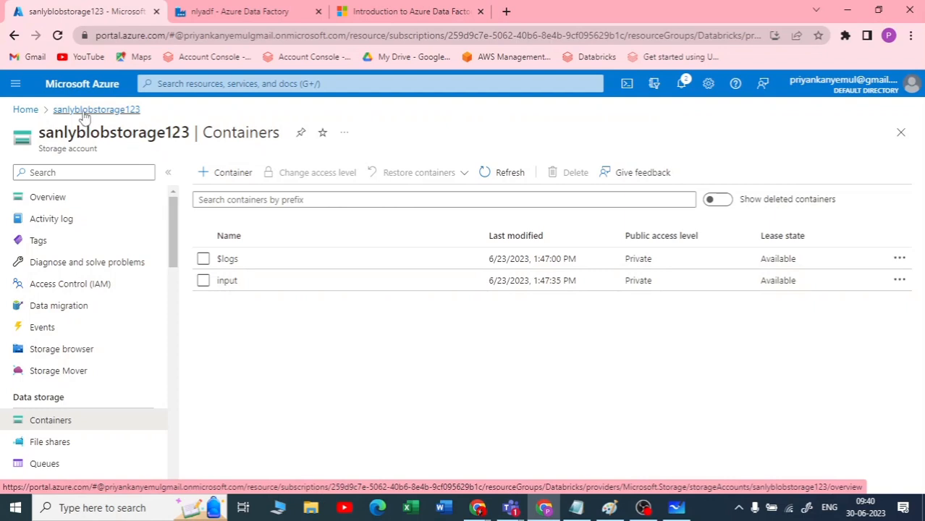
left_click(25, 110)
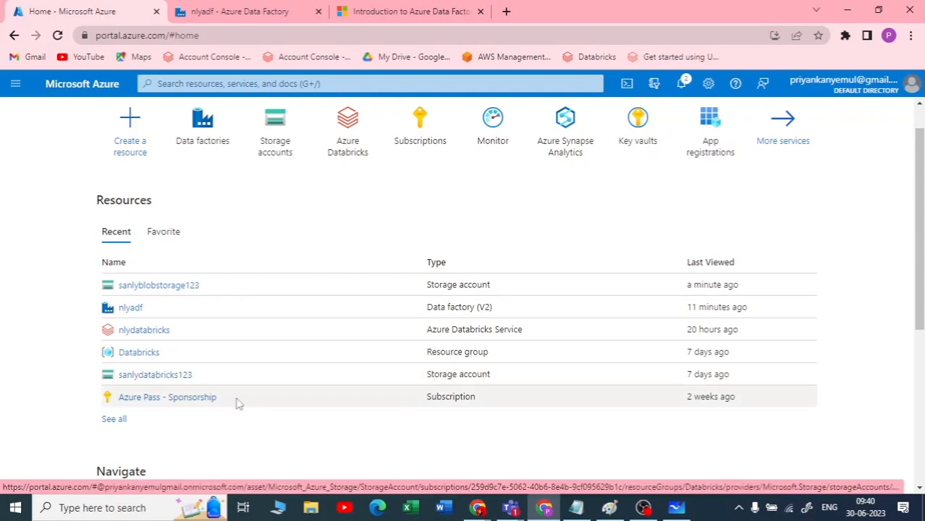
left_click(139, 377)
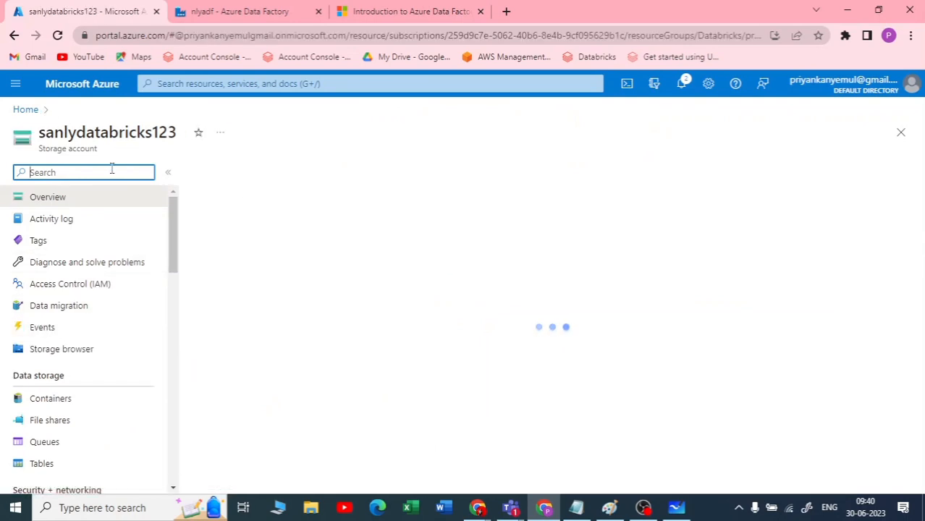
left_click_drag(220, 409, 338, 416)
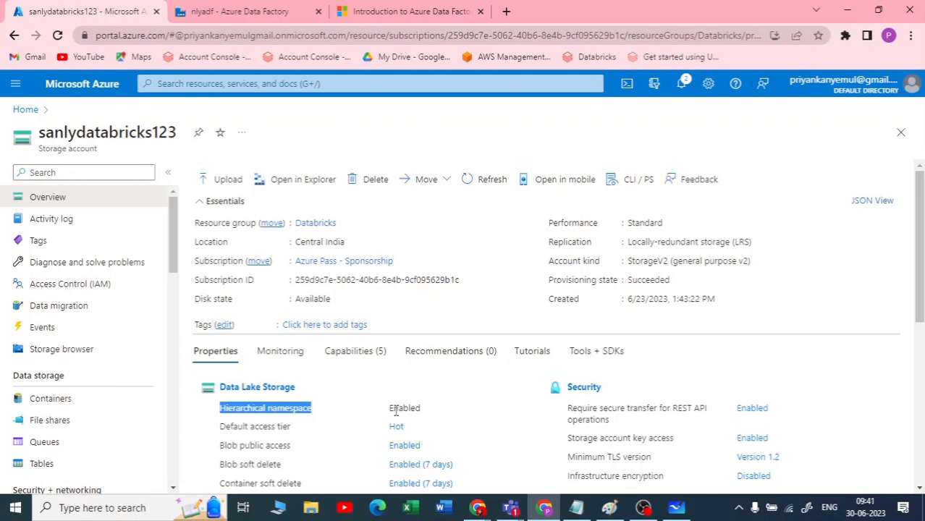
left_click_drag(396, 410, 426, 415)
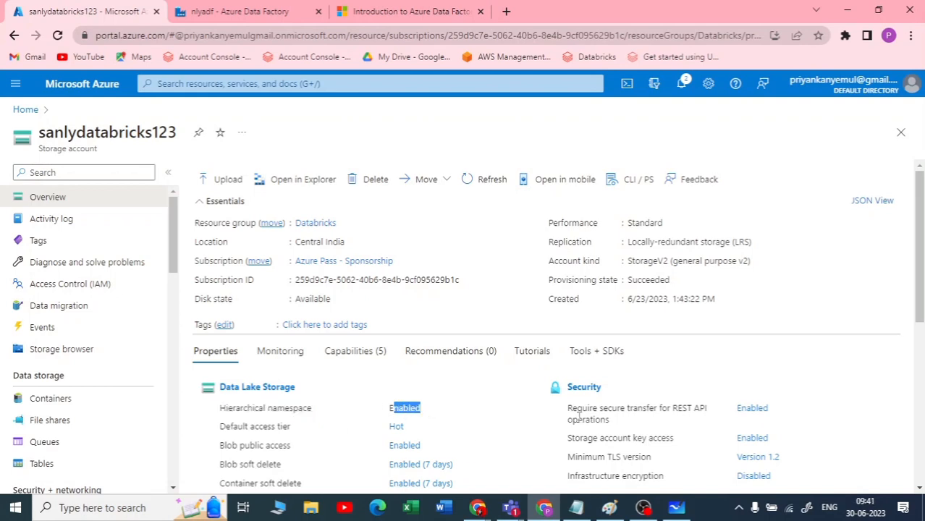
Step: Switch to Microsoft Whiteboard, handwrite "Blob" on the left and "ADLS" on the right of the canvas, and underline both
left_click(676, 508)
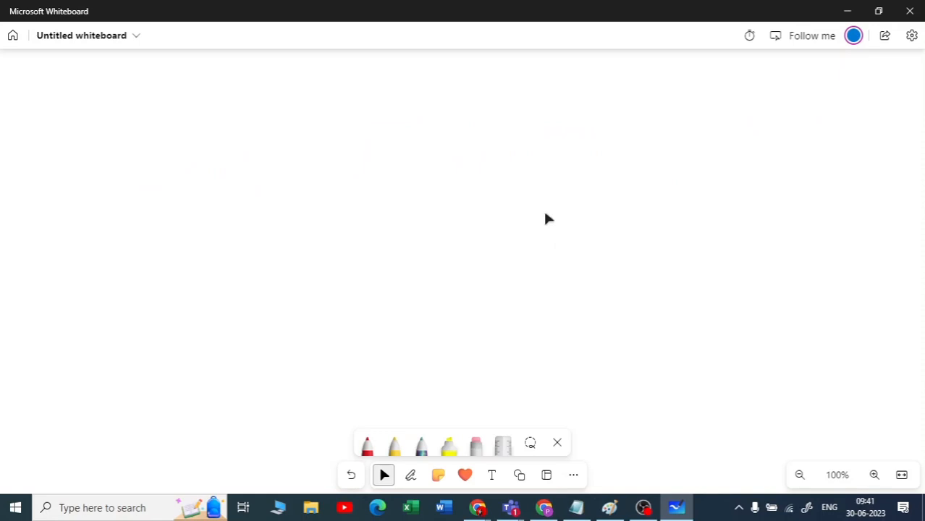
key("alt+w")
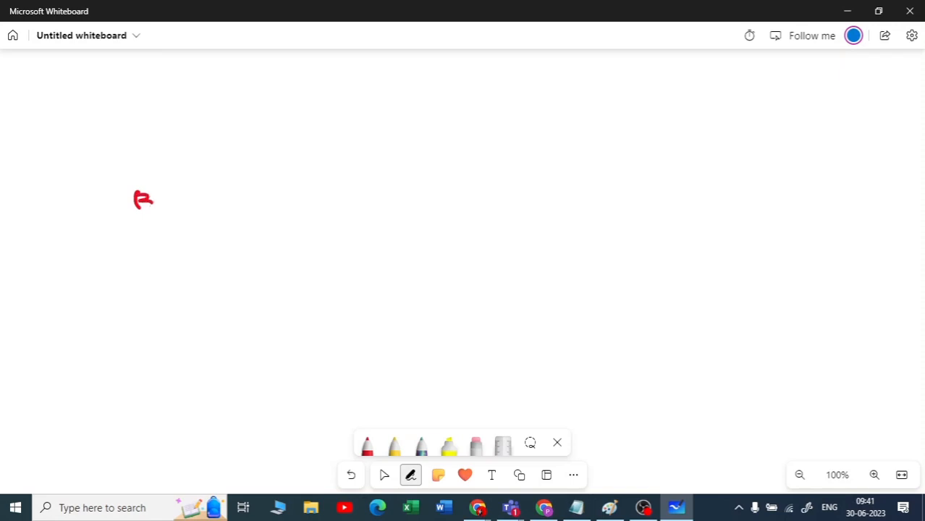
left_click_drag(143, 200, 134, 209)
mouse_move(160, 191)
left_mouse_down()
mouse_move(162, 206)
mouse_move(172, 198)
left_mouse_up()
left_click_drag(191, 187, 197, 208)
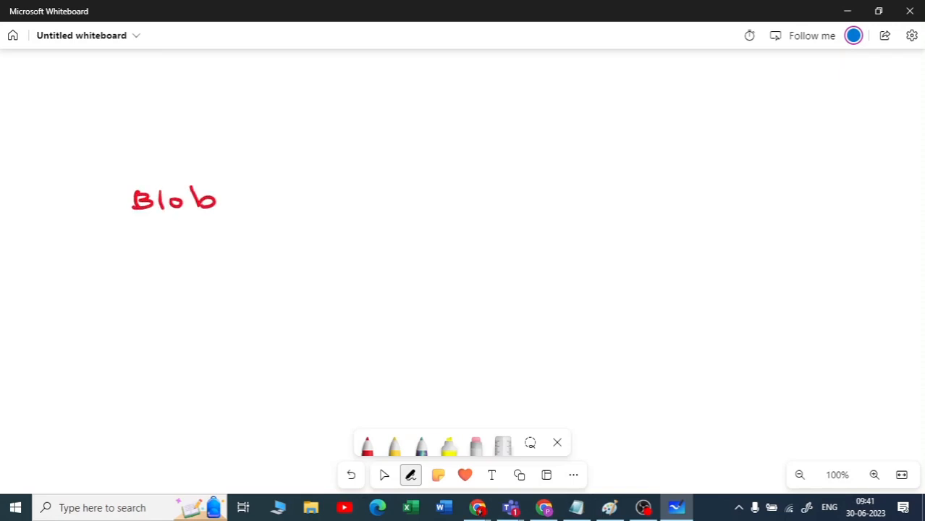
left_click_drag(692, 178, 711, 196)
mouse_move(672, 192)
left_mouse_down()
mouse_move(720, 186)
mouse_move(720, 196)
left_mouse_up()
mouse_move(720, 179)
left_mouse_down()
mouse_move(720, 196)
mouse_move(754, 192)
left_mouse_up()
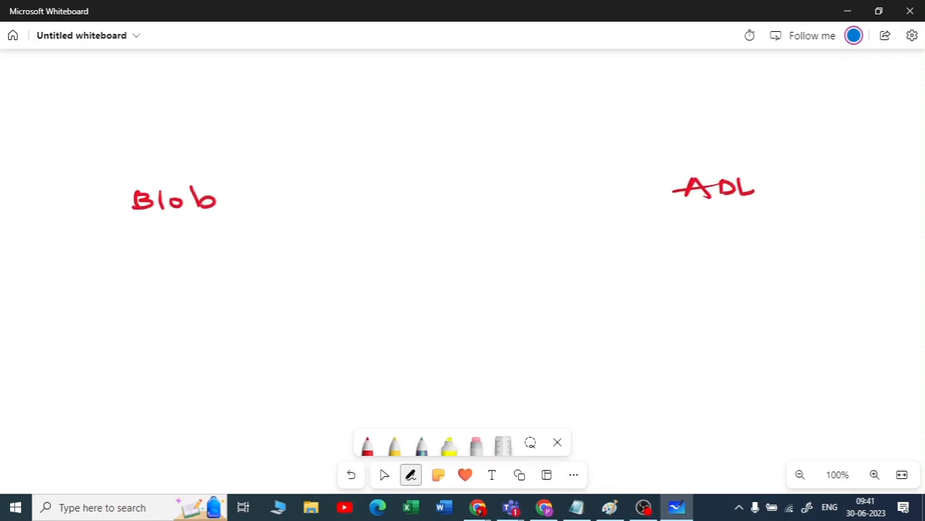
left_click_drag(156, 225, 205, 220)
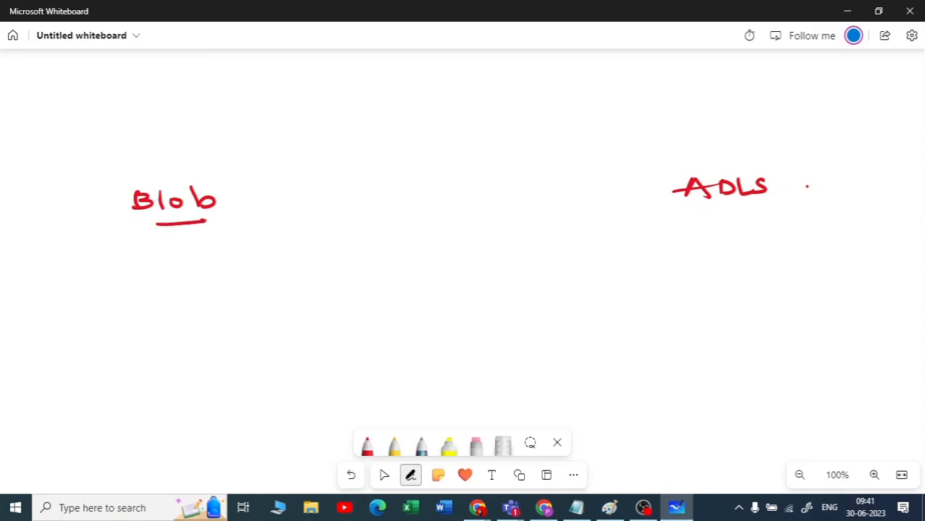
left_click_drag(701, 219, 763, 218)
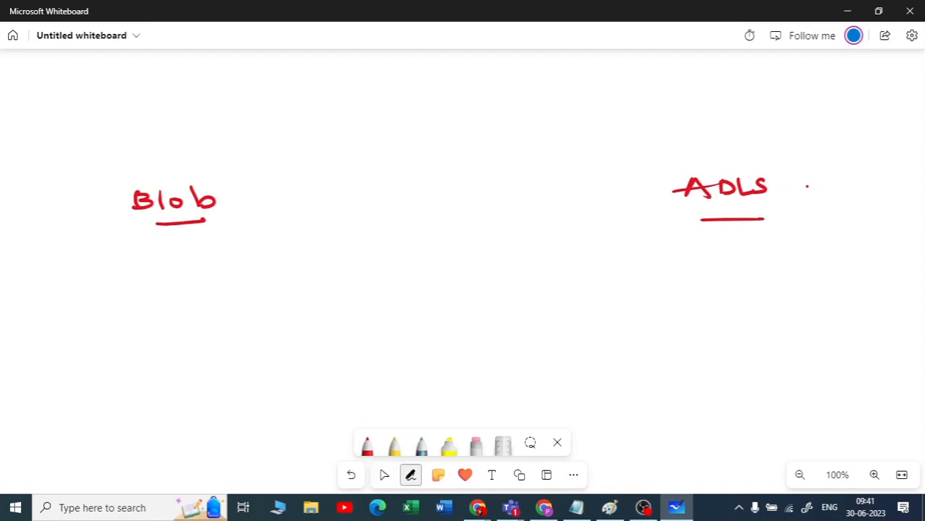
Step: Handwrite further sources including "S3", "SQL" and "RDS" above "Blob" and draw a tall curly brace beside the list
left_click_drag(166, 103, 175, 138)
left_click_drag(186, 128, 207, 136)
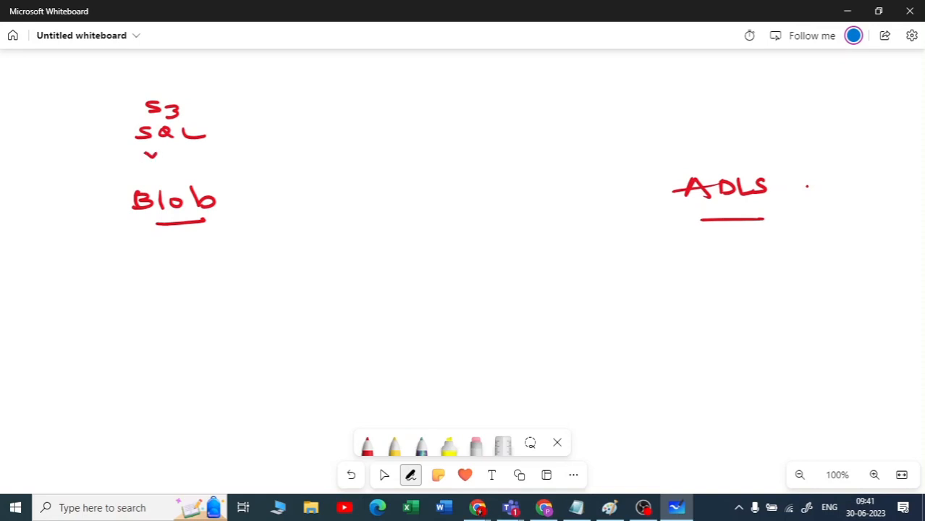
left_click_drag(155, 152, 178, 160)
left_click_drag(210, 155, 203, 149)
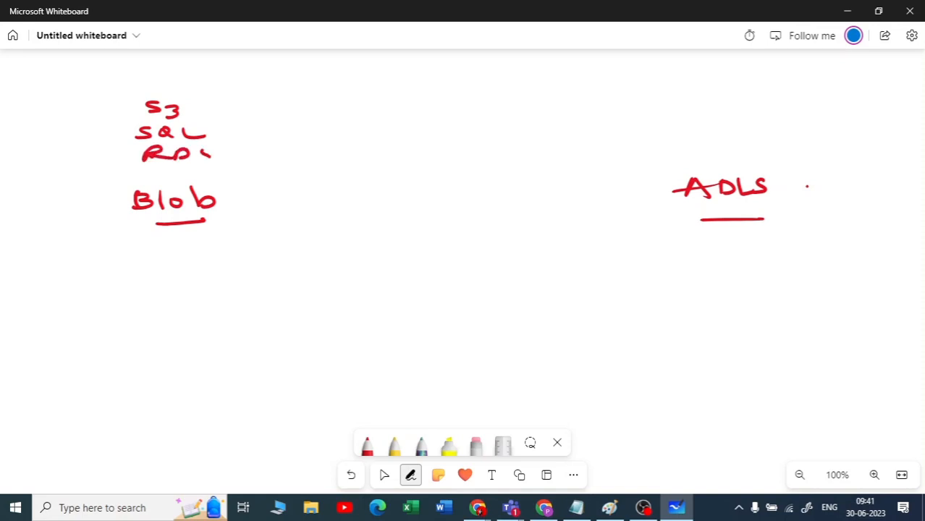
left_click_drag(124, 174, 142, 179)
left_click_drag(145, 177, 179, 175)
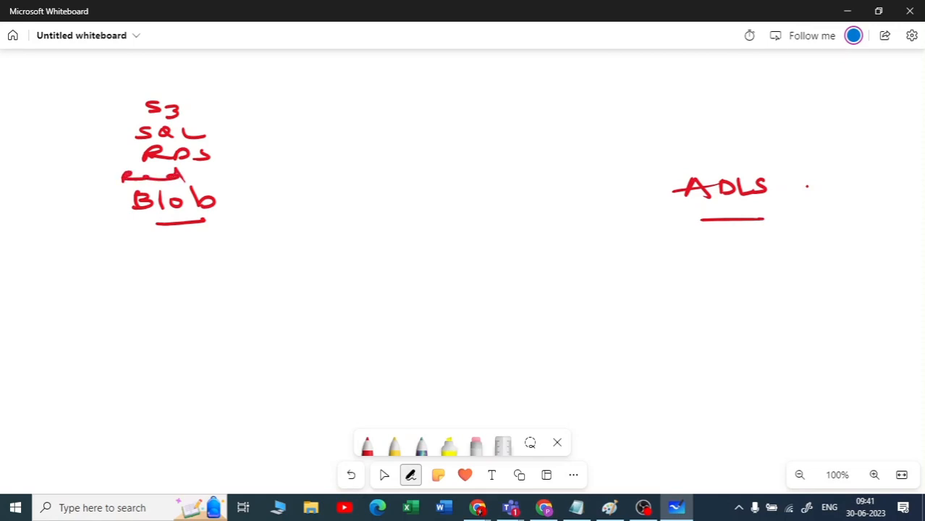
mouse_move(110, 94)
left_mouse_down()
mouse_move(99, 196)
mouse_move(107, 338)
left_mouse_up()
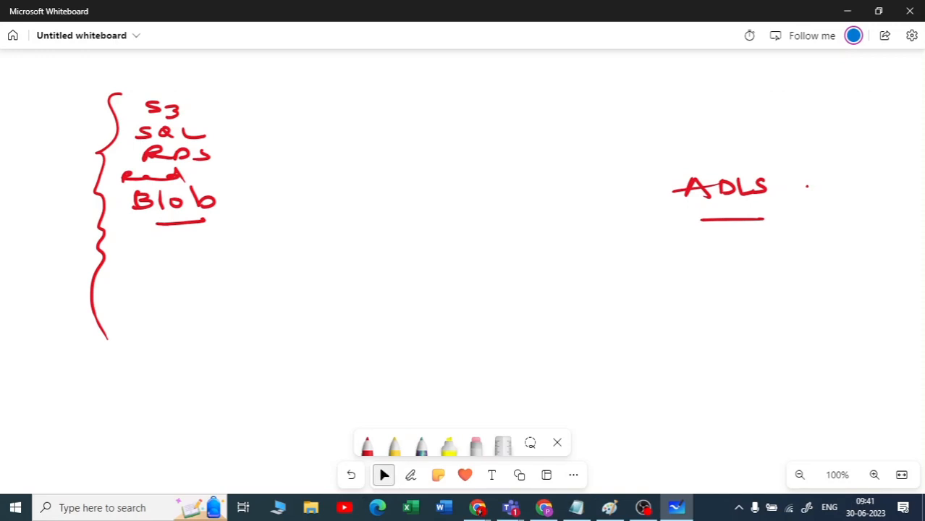
Step: Add a short dash after "ADLS" and handwrite "SQL" and Synapse above it as further targets
left_click_drag(780, 190, 810, 185)
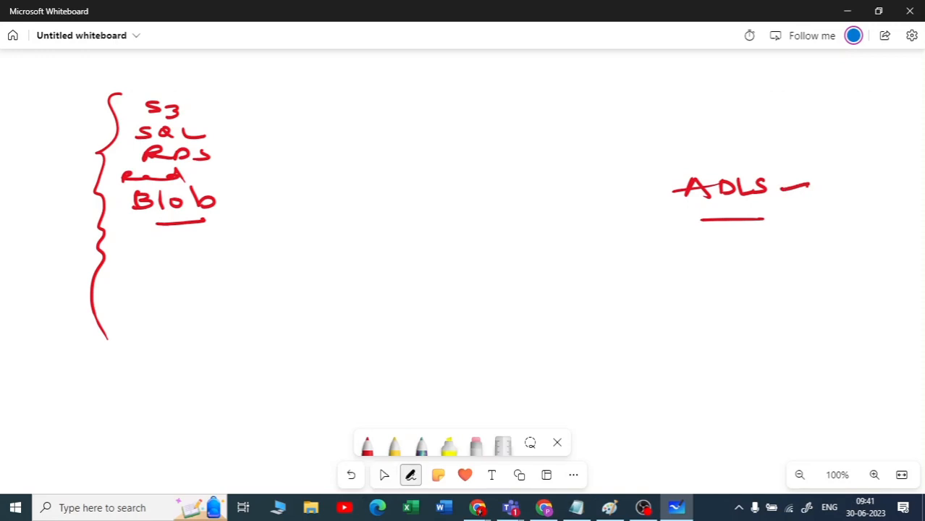
mouse_move(708, 124)
left_mouse_down()
mouse_move(688, 140)
mouse_move(778, 133)
left_mouse_up()
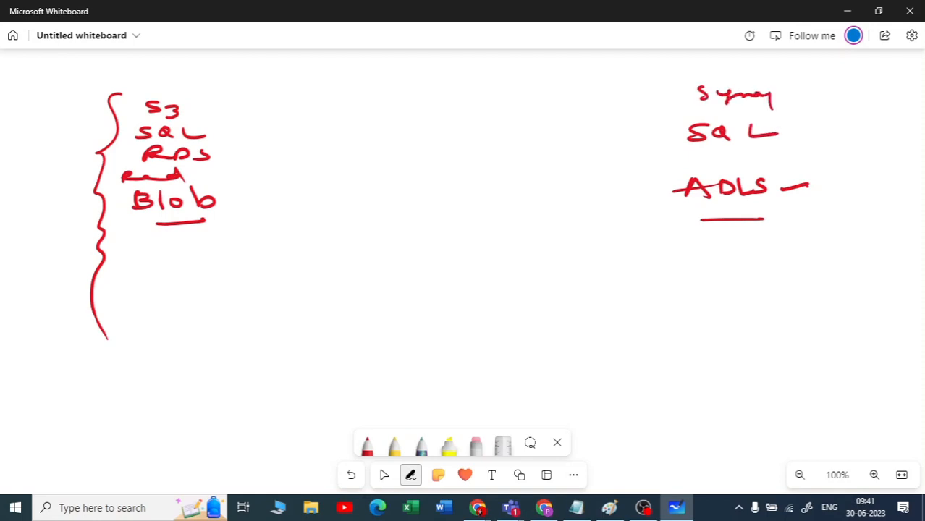
Step: Draw a curly brace beside the target list and erase the extra sources beside "Blob", both braces, the dash and the underlines
mouse_move(772, 79)
left_mouse_down()
mouse_move(799, 138)
mouse_move(778, 254)
left_mouse_up()
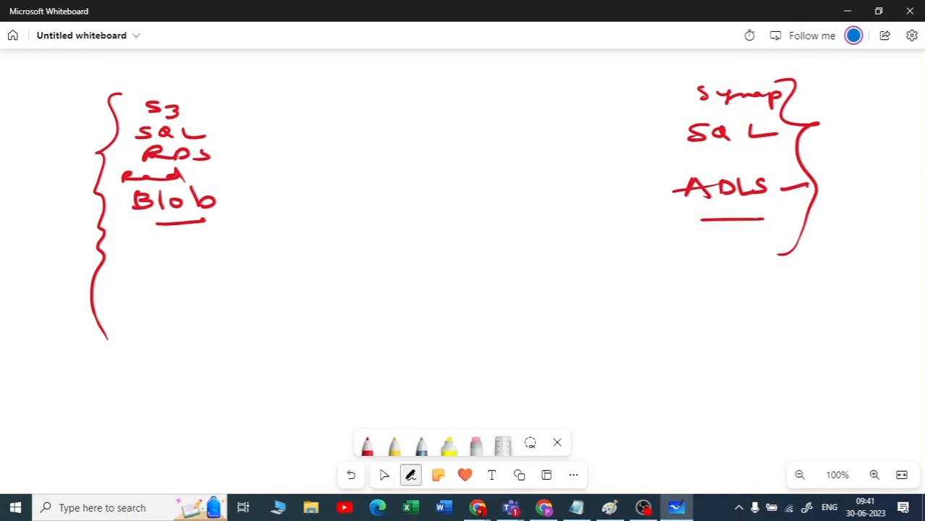
left_click(475, 446)
mouse_move(158, 170)
left_mouse_down()
mouse_move(142, 167)
mouse_move(180, 124)
mouse_move(114, 82)
left_mouse_up()
left_click_drag(157, 223, 186, 225)
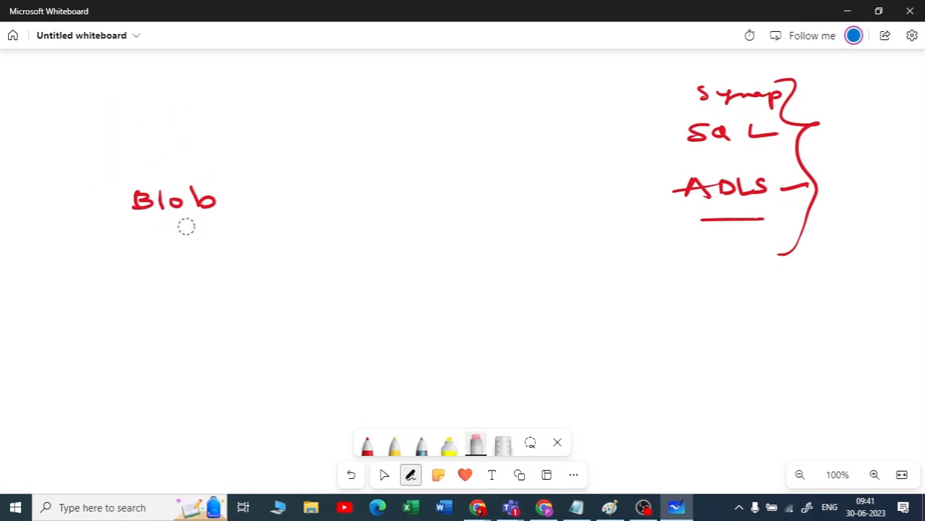
mouse_move(702, 211)
left_mouse_down()
mouse_move(744, 218)
mouse_move(792, 160)
left_mouse_up()
right_click(786, 132)
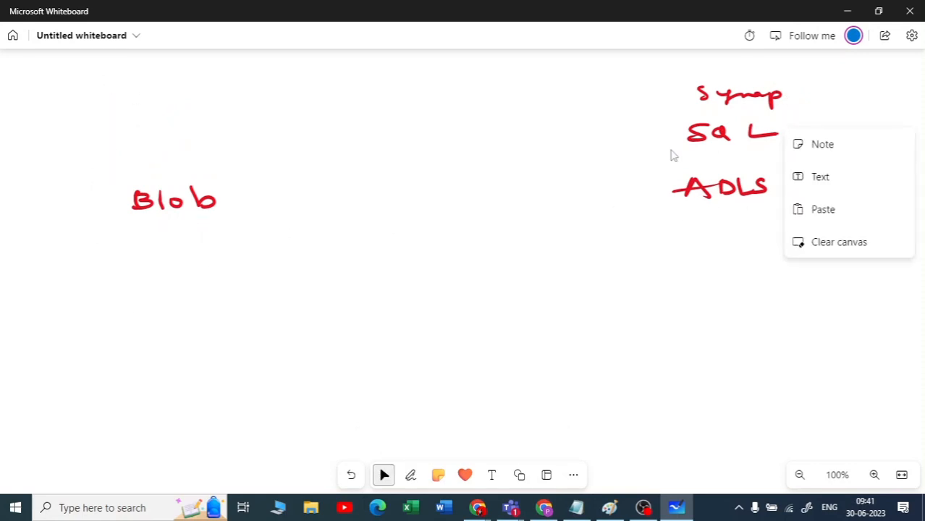
left_click(692, 140)
mouse_move(692, 140)
left_mouse_down()
mouse_move(760, 135)
mouse_move(677, 166)
left_mouse_up()
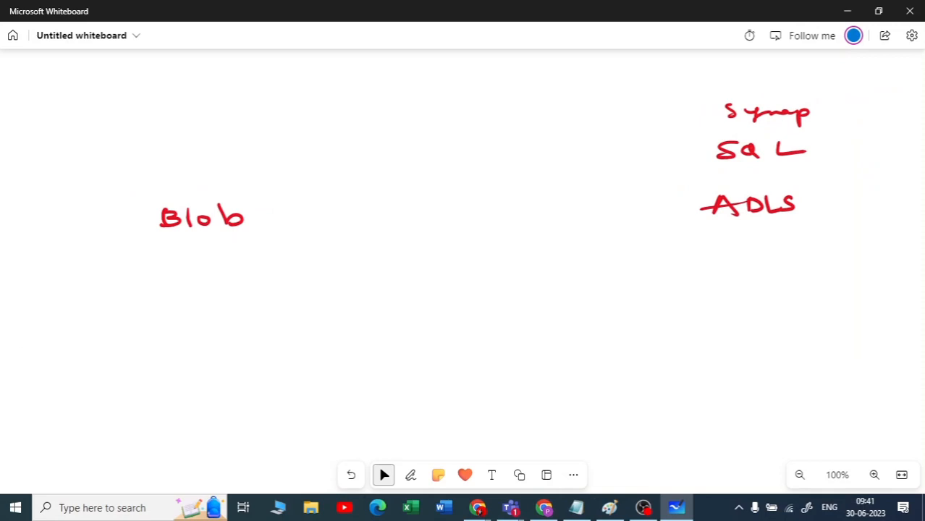
Step: Draw a boxed "LS" with an arrow to "Blob" and another to "ADLS", and handwrite "S" and "T" above the source and target
left_click(410, 475)
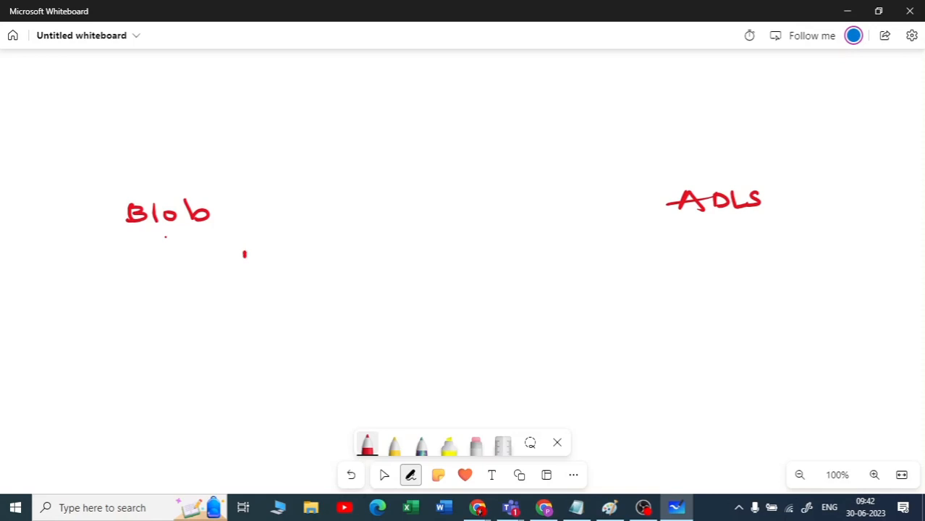
mouse_move(225, 281)
left_mouse_down()
mouse_move(231, 244)
mouse_move(311, 242)
mouse_move(220, 291)
mouse_move(180, 232)
left_mouse_up()
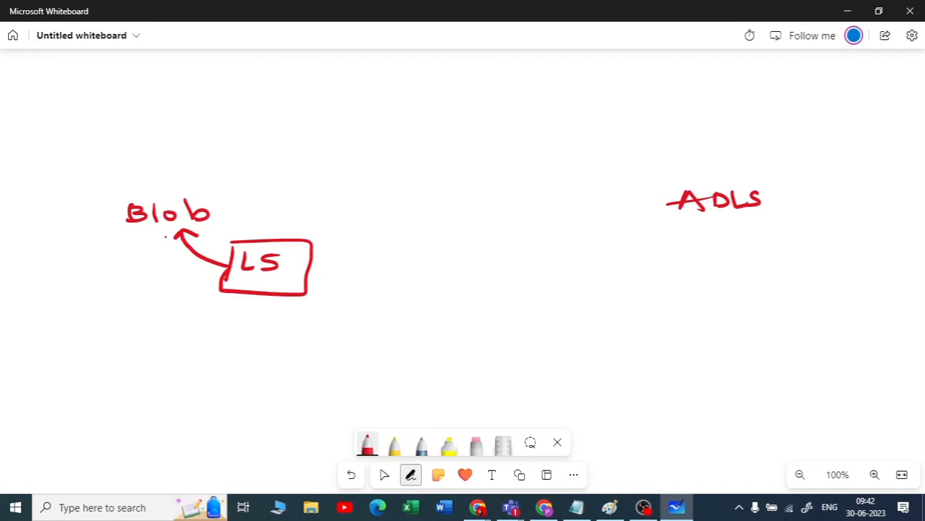
mouse_move(592, 229)
left_mouse_down()
mouse_move(590, 268)
mouse_move(635, 228)
mouse_move(649, 266)
mouse_move(581, 269)
left_mouse_up()
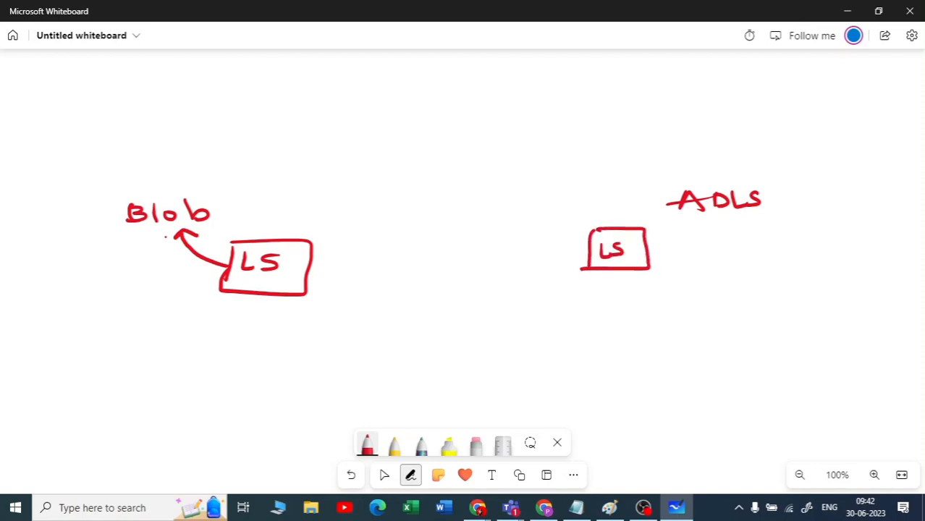
mouse_move(113, 116)
left_mouse_down()
mouse_move(90, 119)
mouse_move(80, 133)
left_mouse_up()
left_click_drag(708, 110, 756, 106)
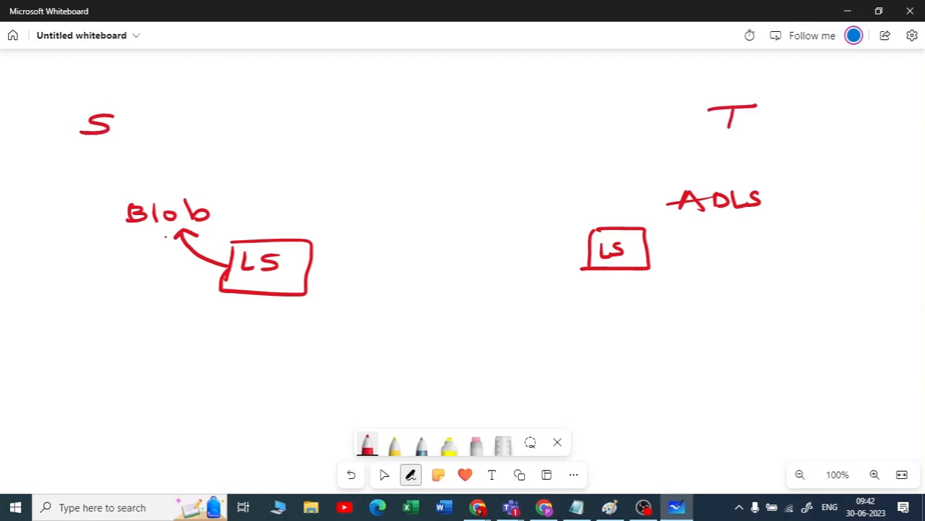
left_click_drag(659, 247, 702, 215)
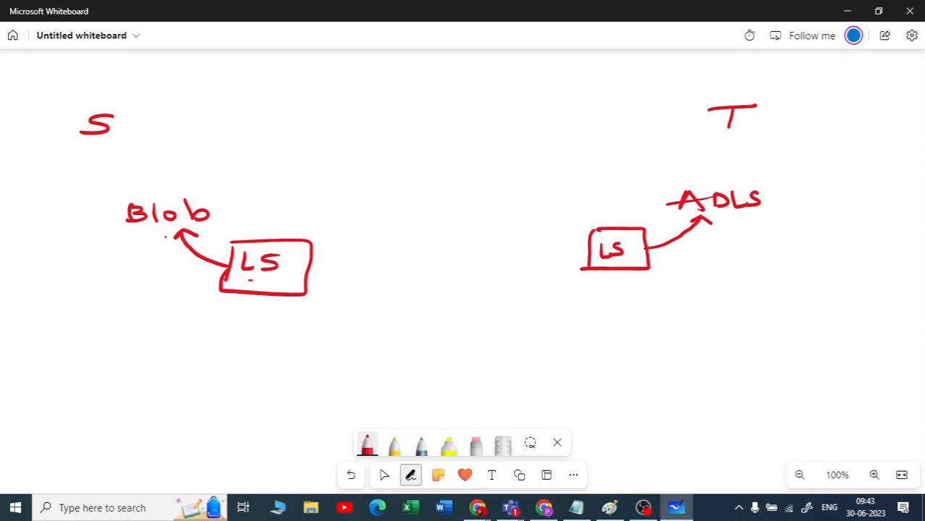
Step: Switch from Whiteboard to the nlyadf Data Factory in the browser and cancel the open new linked service form
left_click(384, 475)
left_click(847, 10)
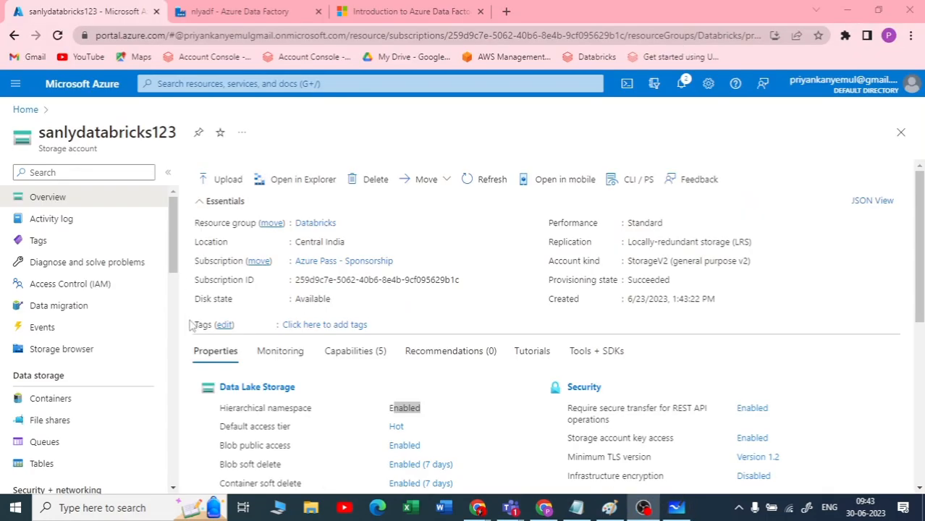
left_click(211, 14)
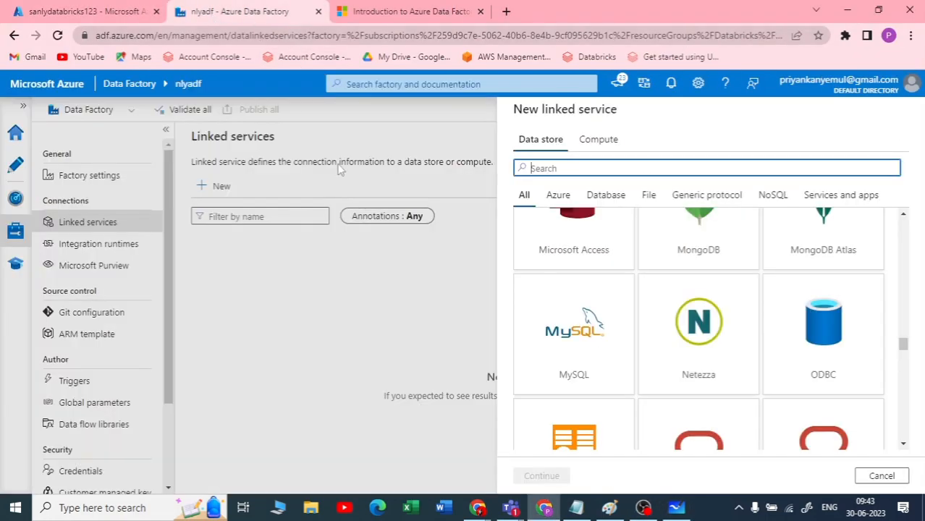
left_click(372, 293)
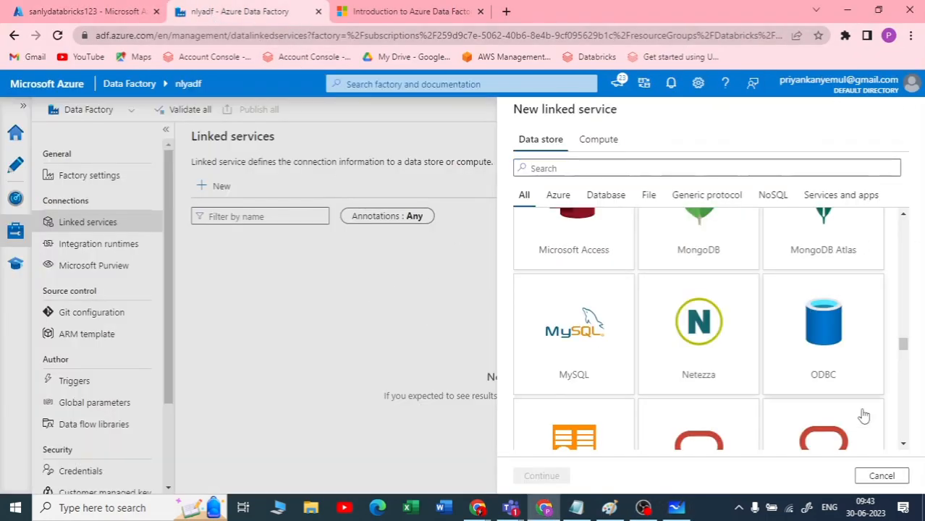
left_click(887, 476)
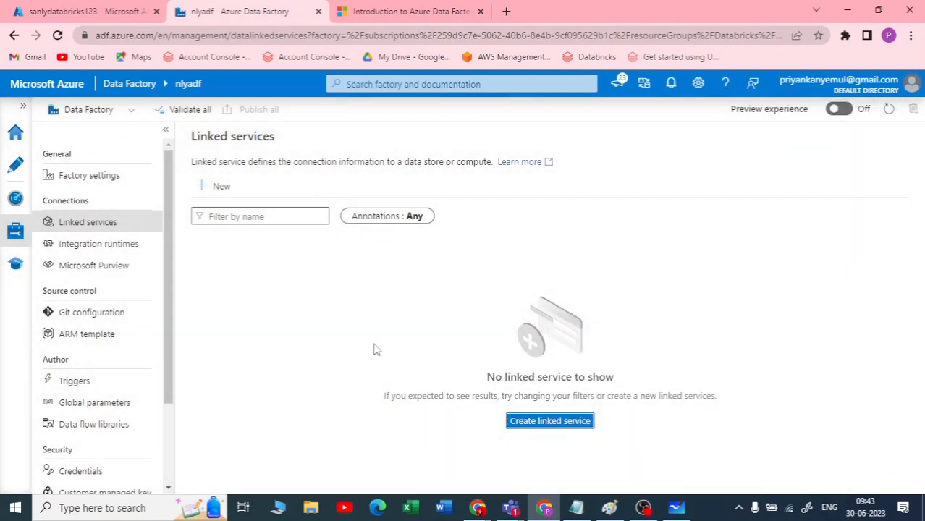
Step: From the data factory's home page, open the linked services management page and start creating a linked service
left_click(16, 132)
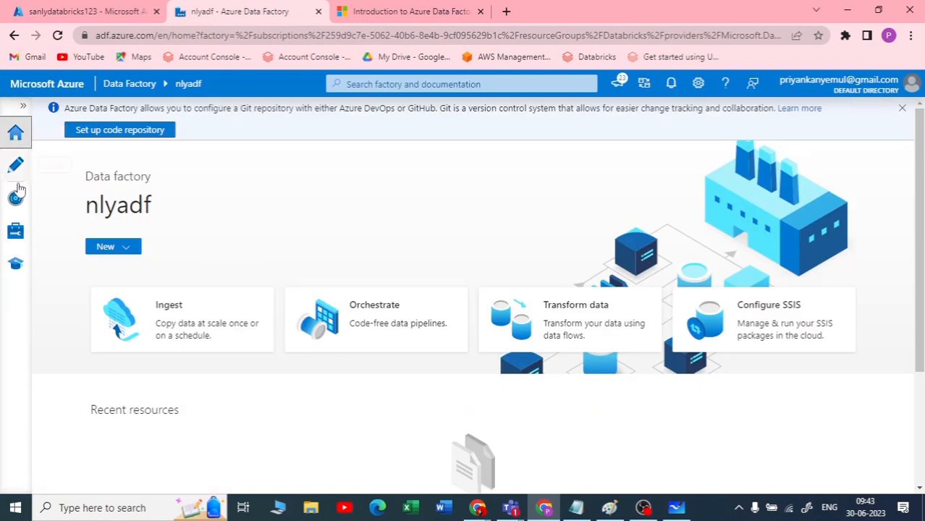
left_click(17, 232)
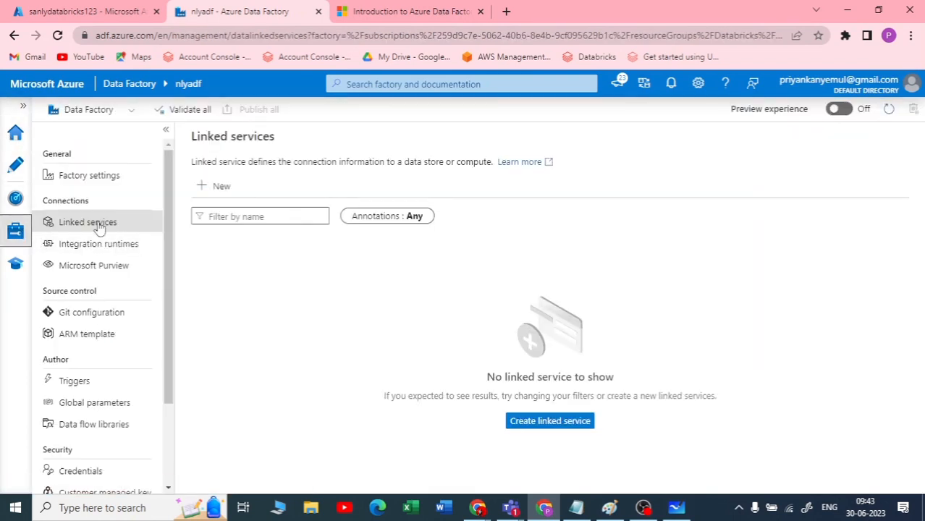
left_click(573, 428)
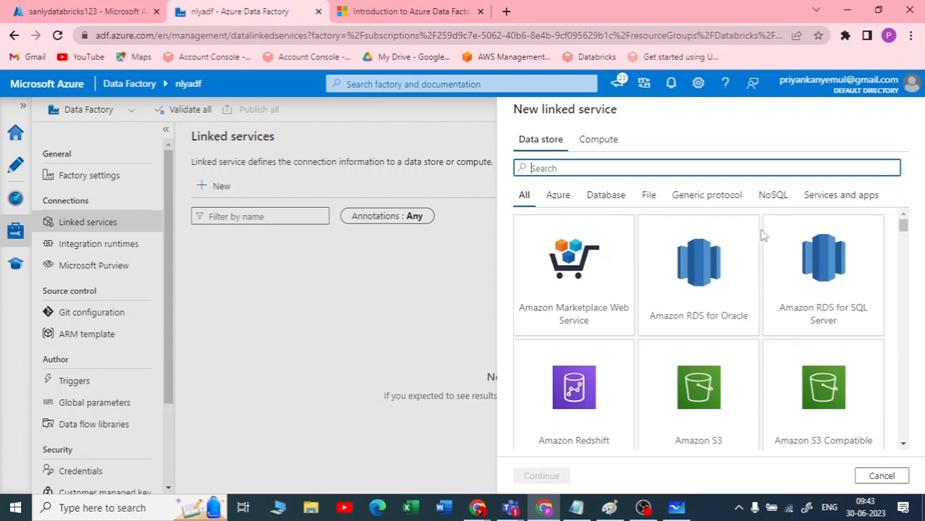
Step: Browse the data store categories from Azure and Database through Services and apps to examine the available connectors
left_click(557, 198)
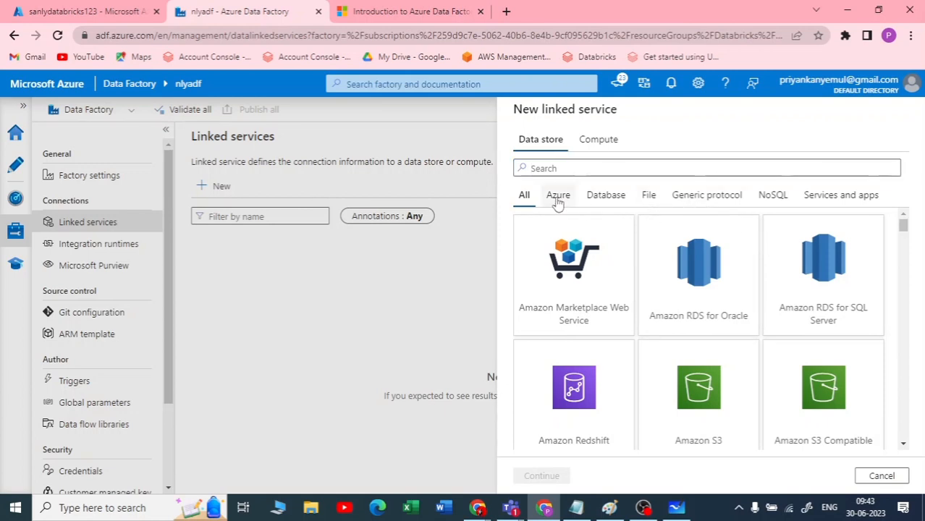
left_click(601, 197)
left_click(647, 197)
left_click(687, 199)
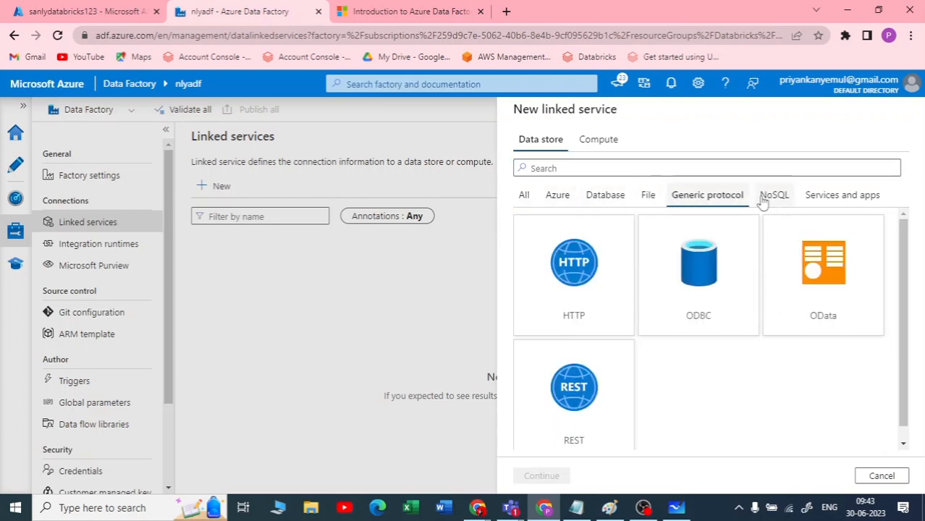
left_click(766, 202)
left_click(837, 206)
scroll(564, 228, "down", 5)
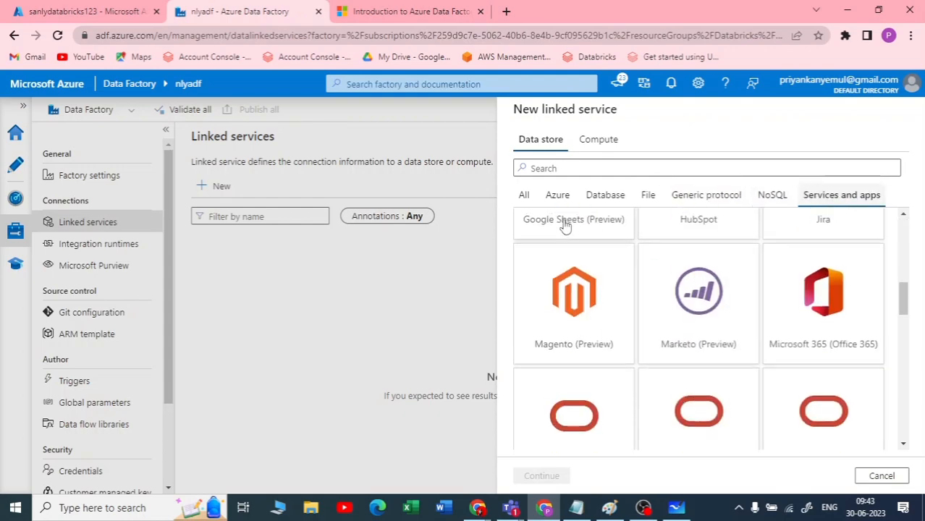
scroll(554, 214, "up", 2)
Step: Search all data stores for "blob", choose Azure Blob Storage and continue to its linked service settings
left_click(523, 197)
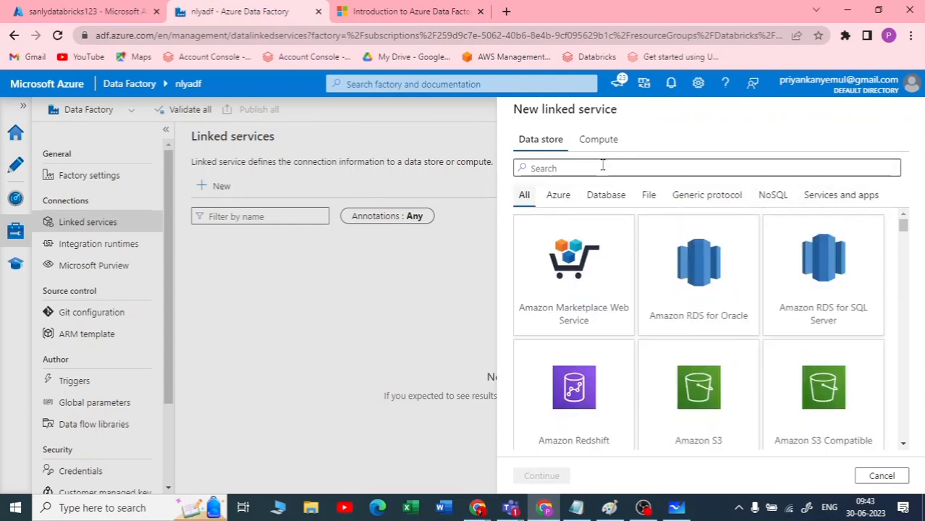
type("blob")
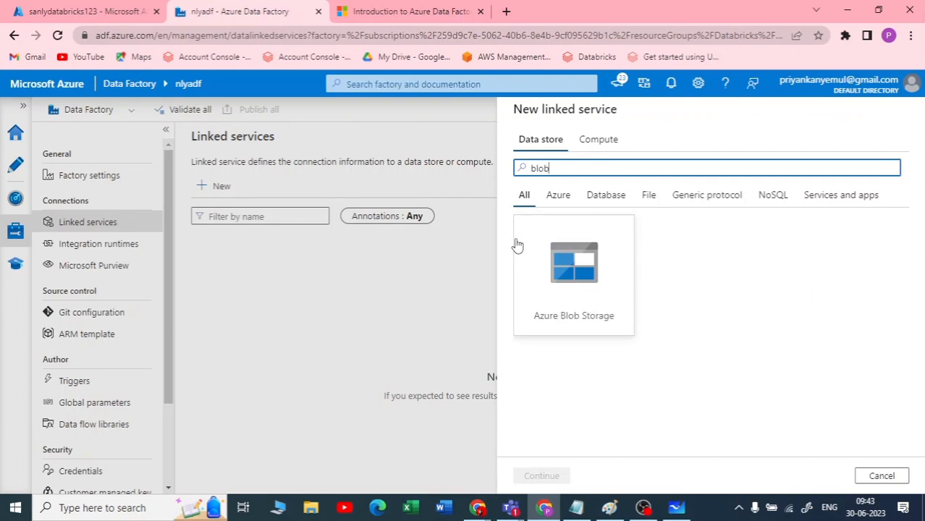
left_click(592, 300)
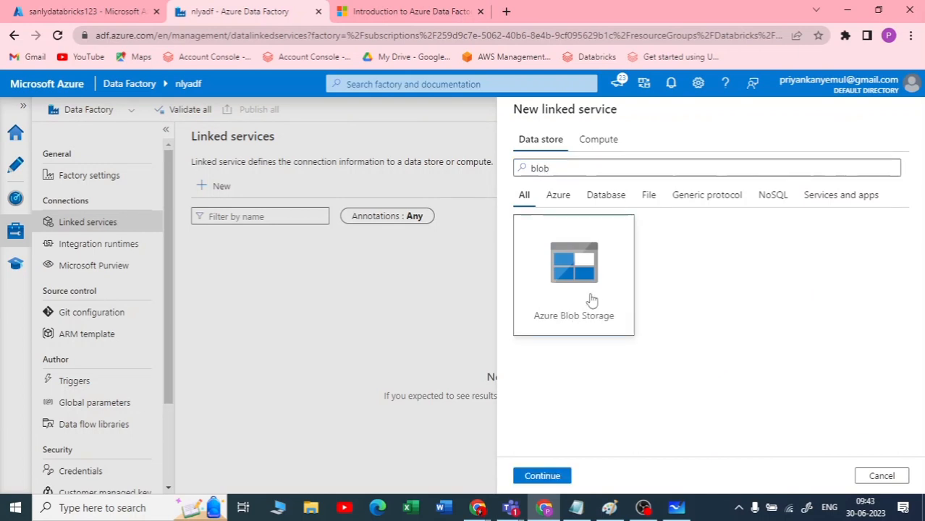
left_click(544, 477)
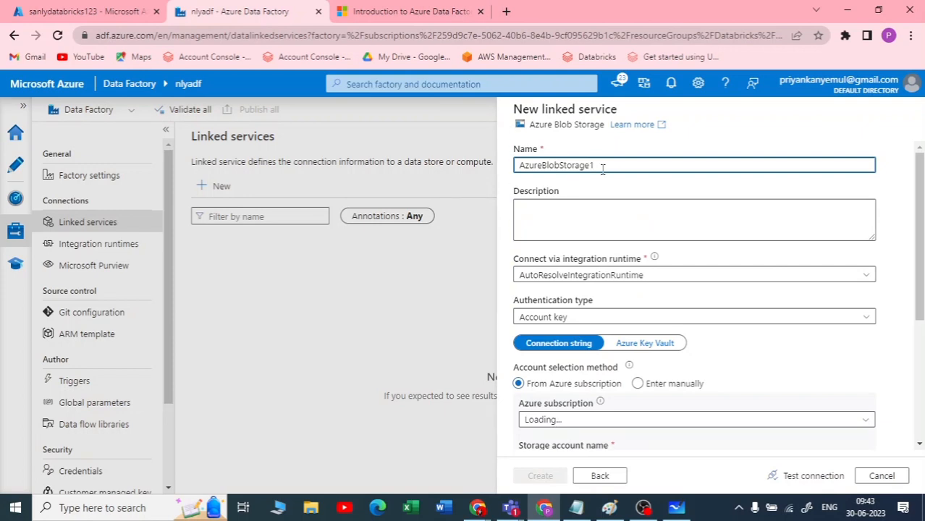
Step: Name the new Azure Blob Storage linked service ls_blob
left_click_drag(602, 165, 515, 166)
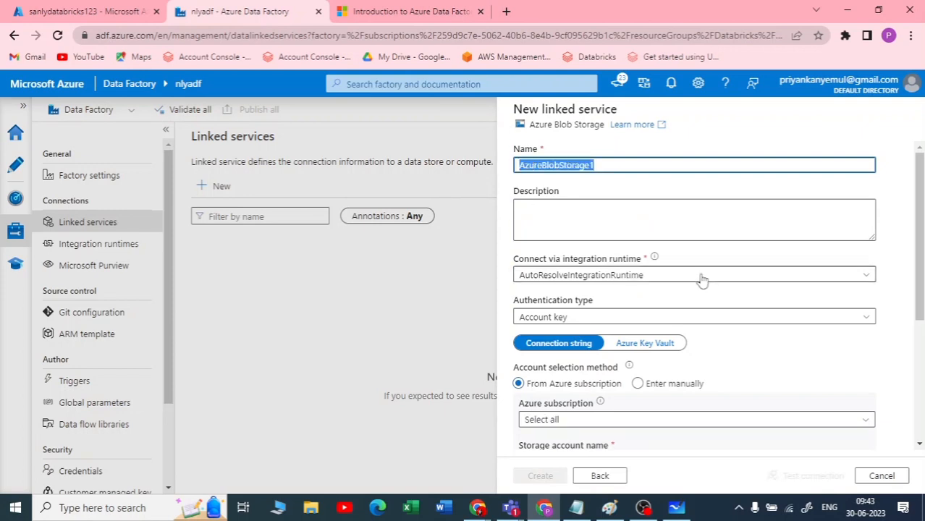
type("ls_blob")
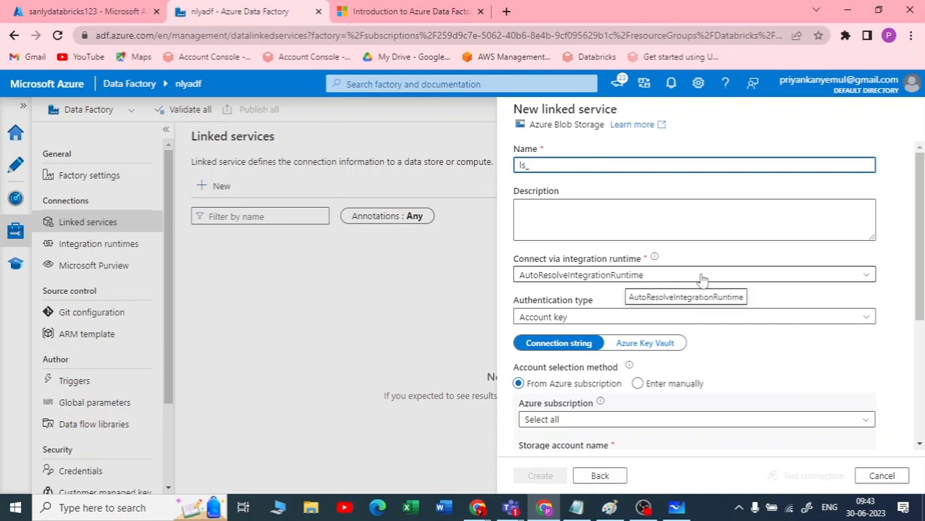
left_click(644, 193)
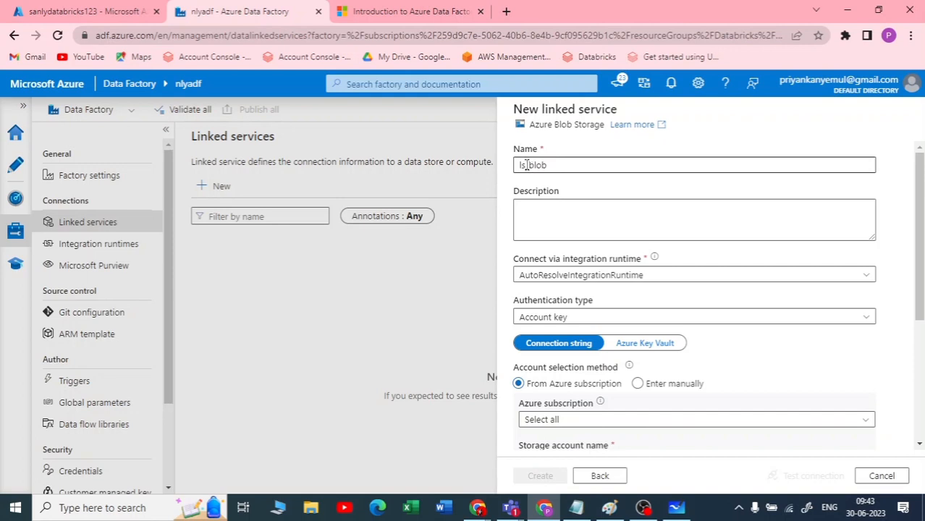
left_click_drag(527, 165, 494, 175)
key("shift+End")
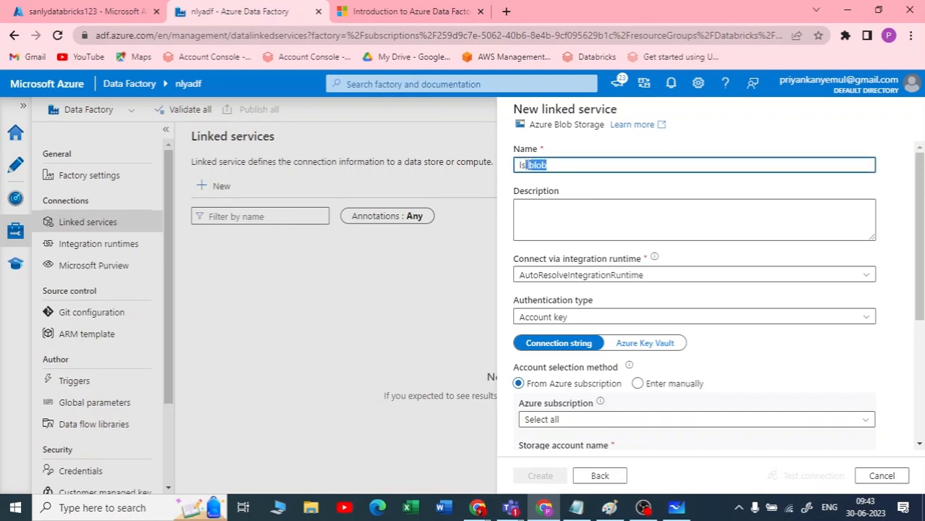
scroll(602, 290, "down", 1)
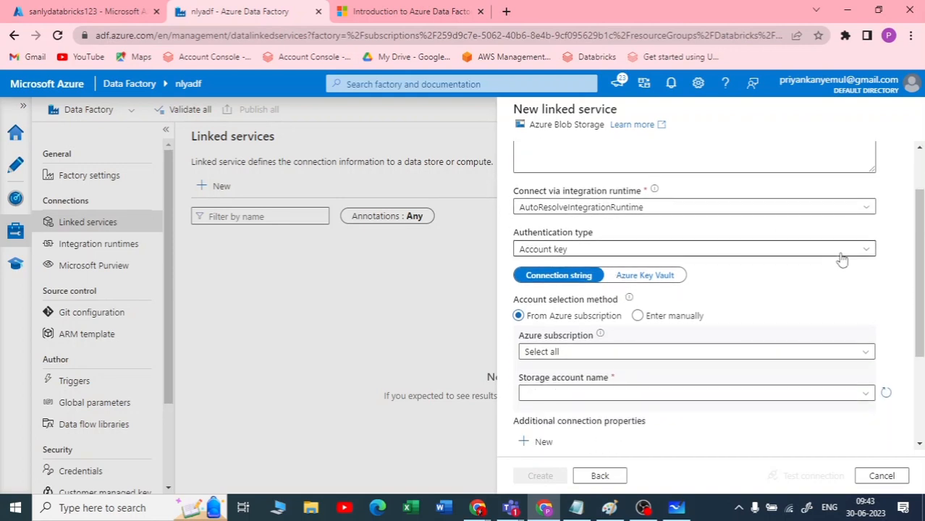
scroll(652, 253, "up", 1)
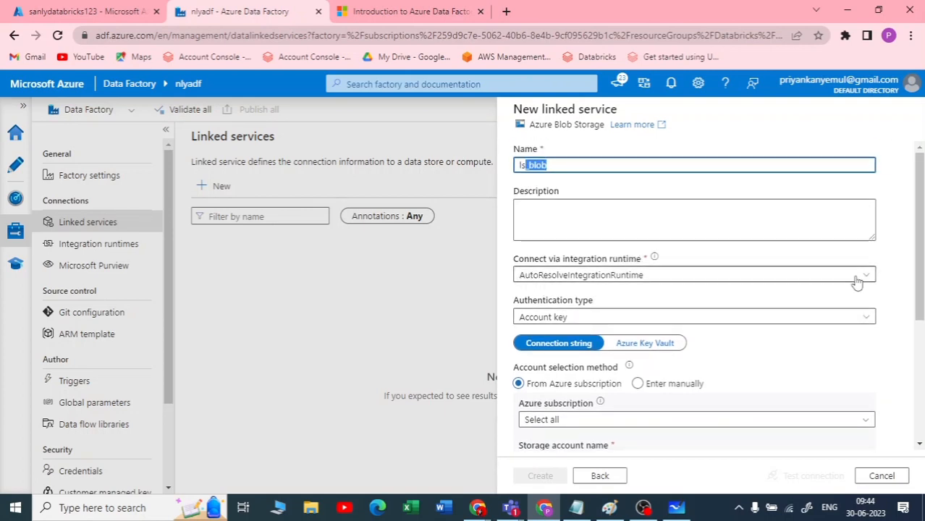
Step: Select AutoResolveIntegrationRuntime as the integration runtime and review the authentication types with Account key selected
left_click(770, 277)
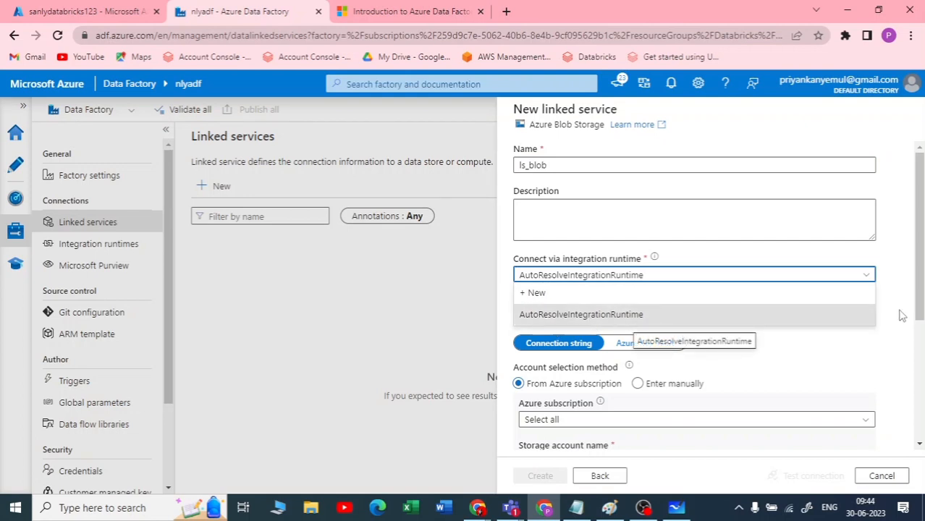
left_click(796, 314)
scroll(723, 290, "down", 2)
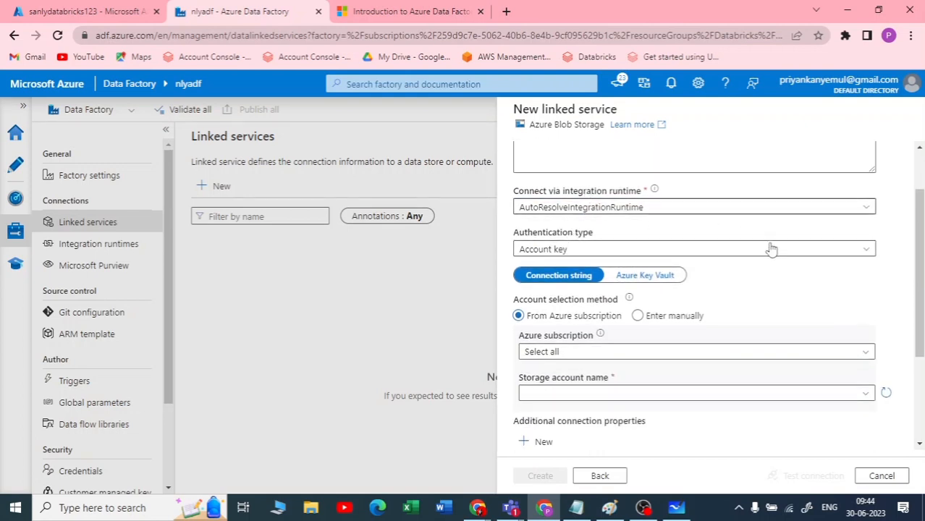
left_click(834, 251)
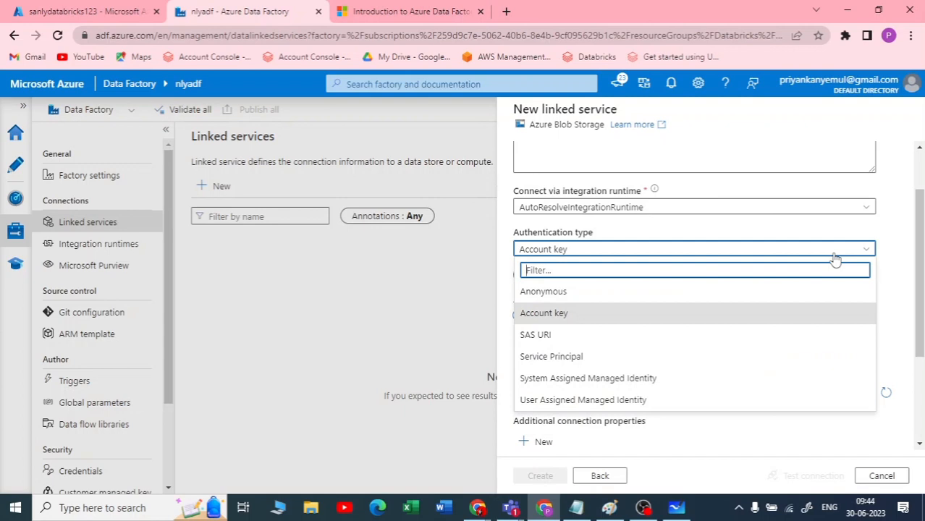
left_click(834, 255)
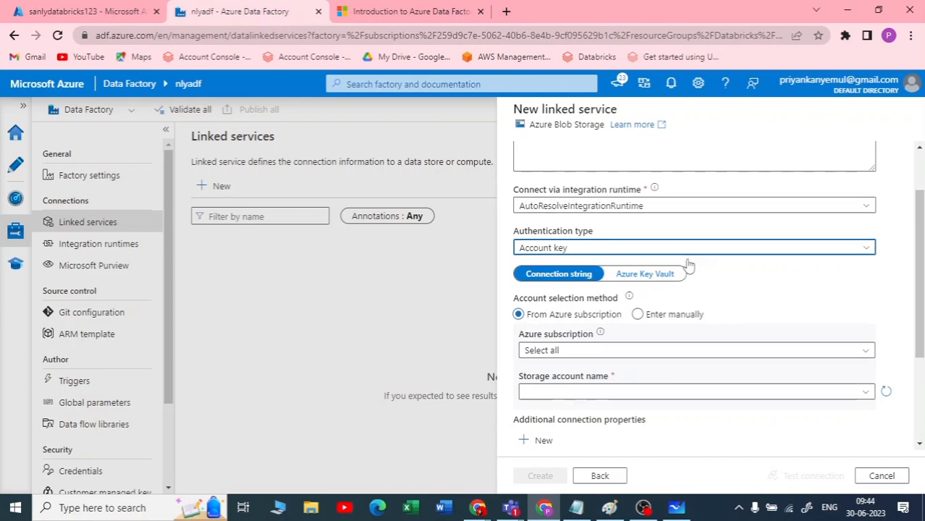
Step: Set the linked service's Azure subscription to Azure Pass - Sponsorship
scroll(723, 290, "down", 1)
left_click(838, 283)
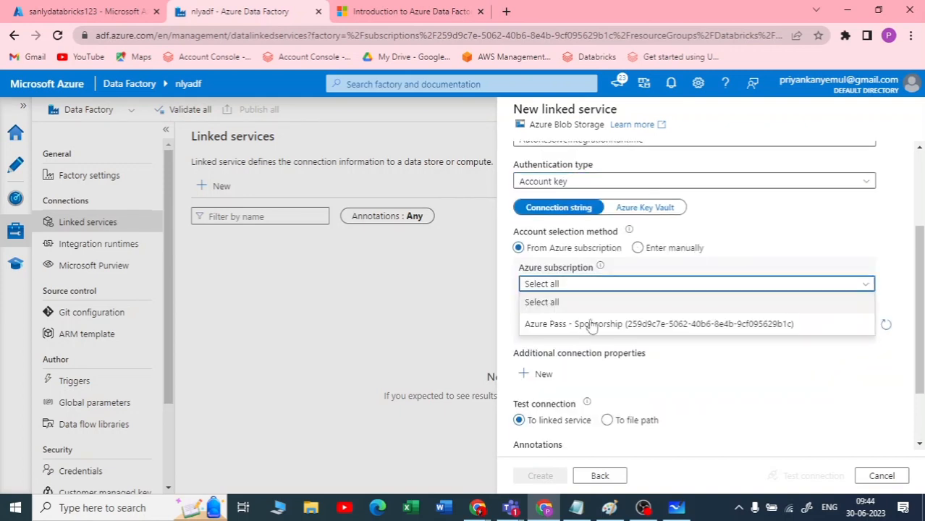
left_click(542, 324)
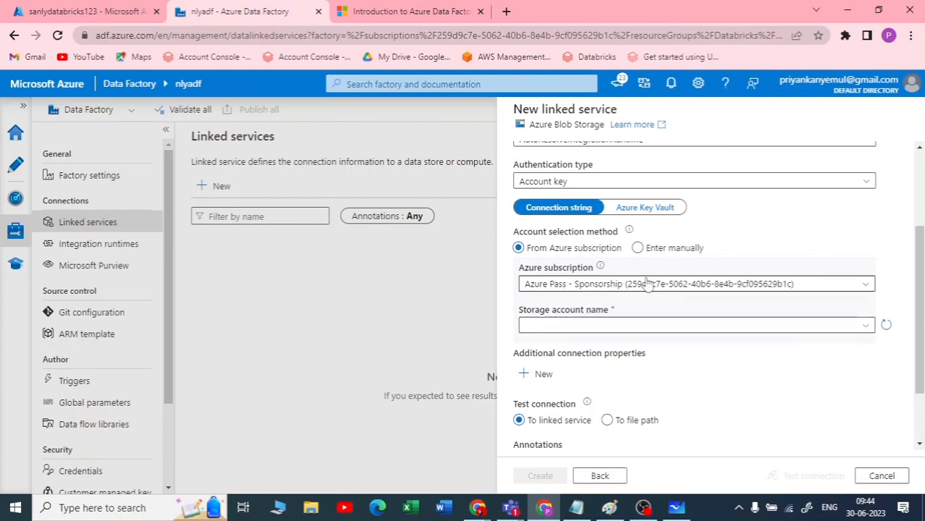
Step: Set the storage account of the Azure Blob Storage linked service to sanlyblobstorage123
left_click(845, 327)
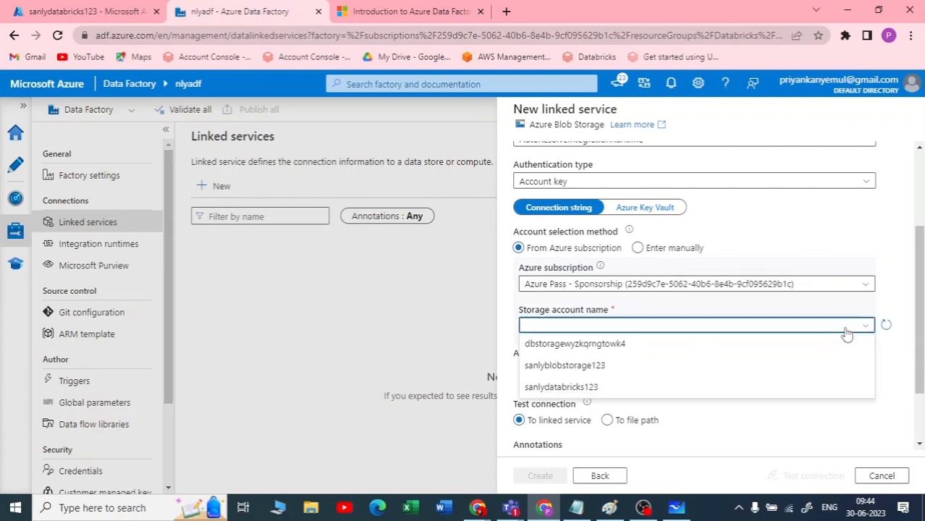
left_click(589, 406)
left_click(577, 326)
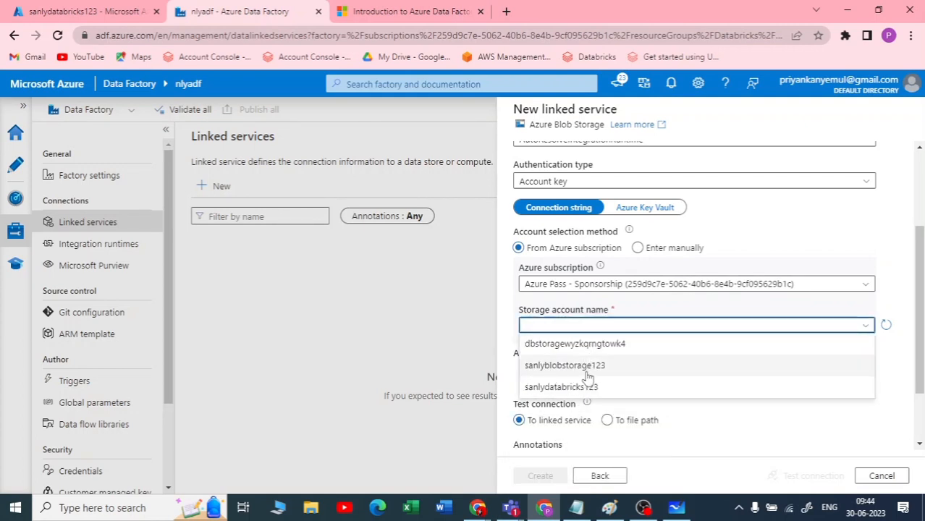
left_click(574, 367)
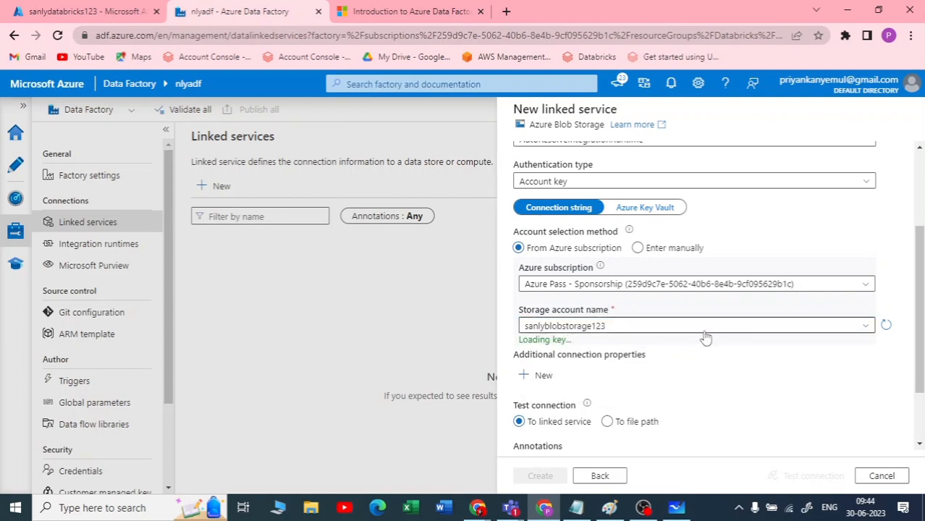
Step: Test the connection to the linked service and create ls_blob
scroll(651, 384, "down", 2)
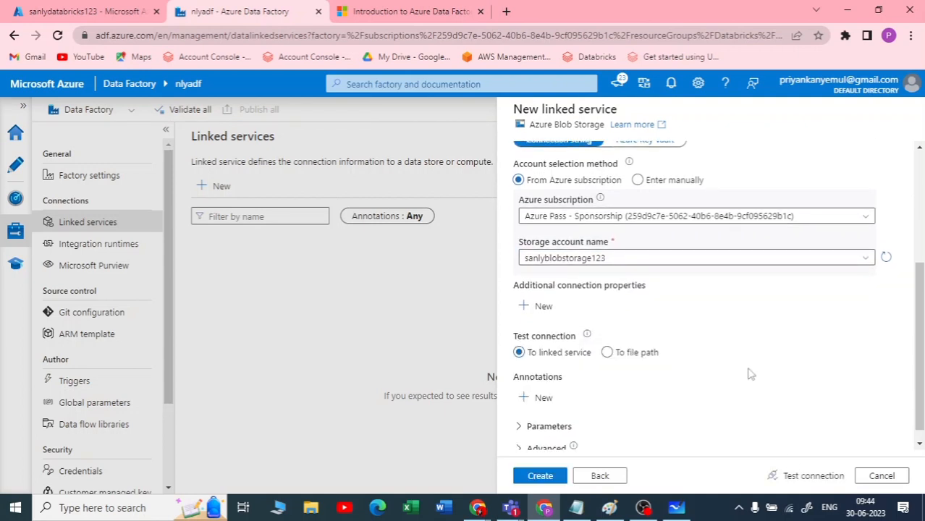
left_click(804, 481)
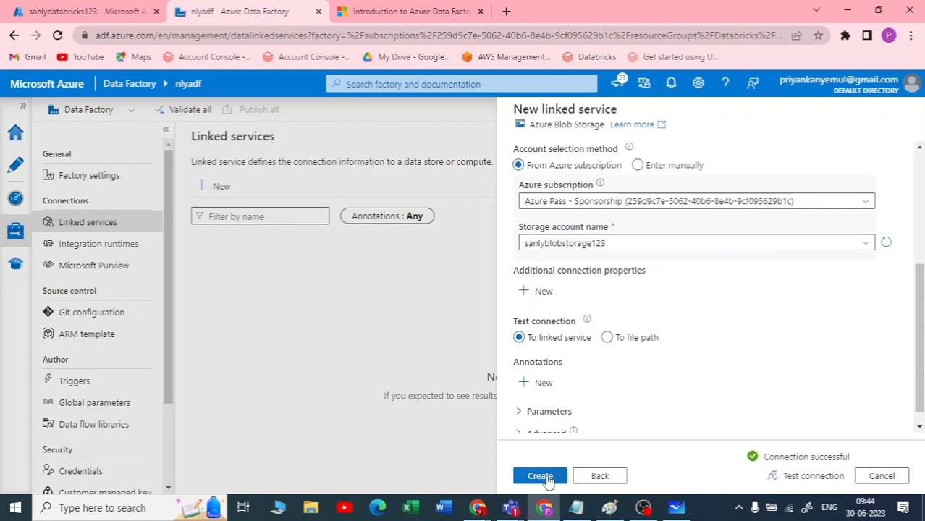
left_click(545, 479)
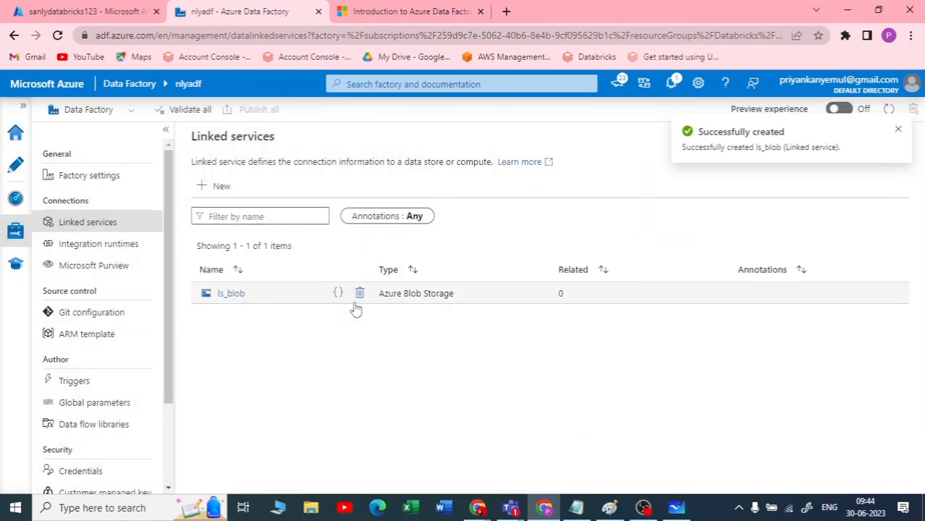
Step: Review the source and target diagram in Microsoft Whiteboard, and return to Azure Data Factory to start another new linked service
left_click(673, 509)
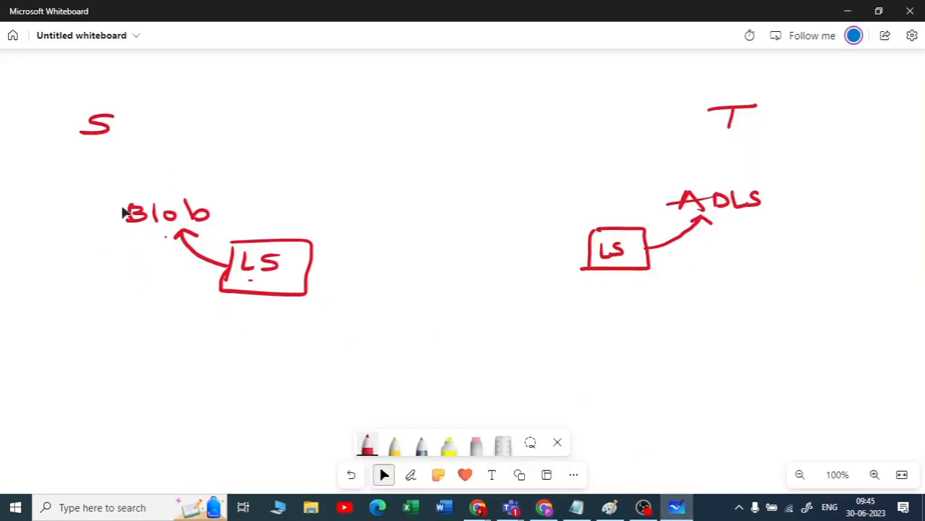
left_click(847, 11)
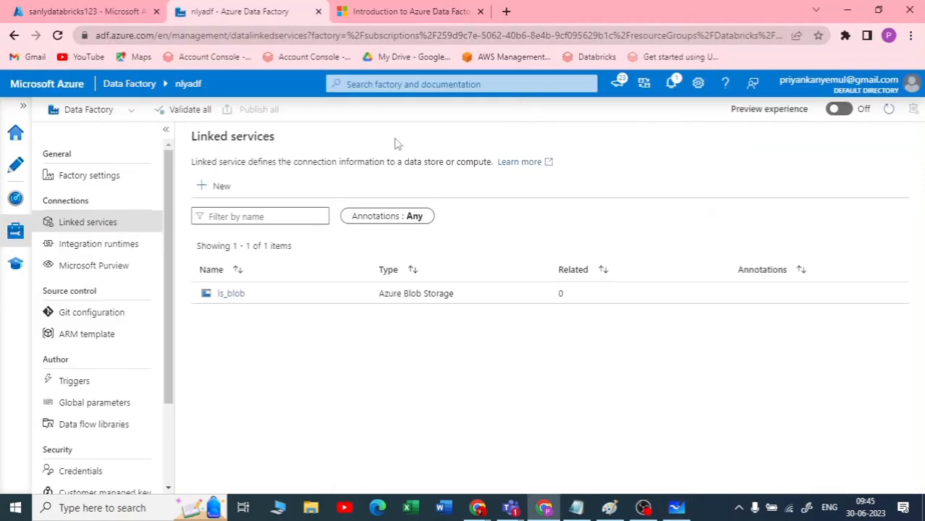
left_click(214, 189)
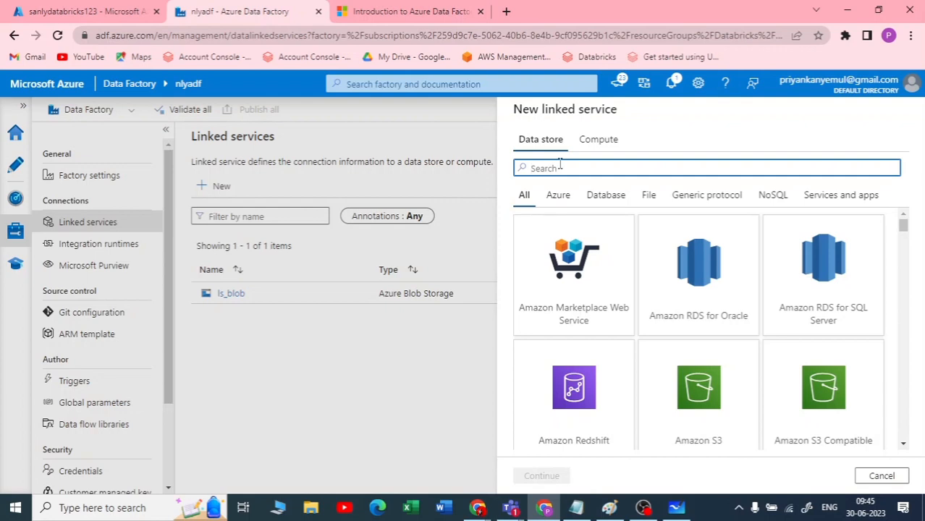
Step: Search the data stores for "adls" and clear the search
type("ads")
key("BackSpace")
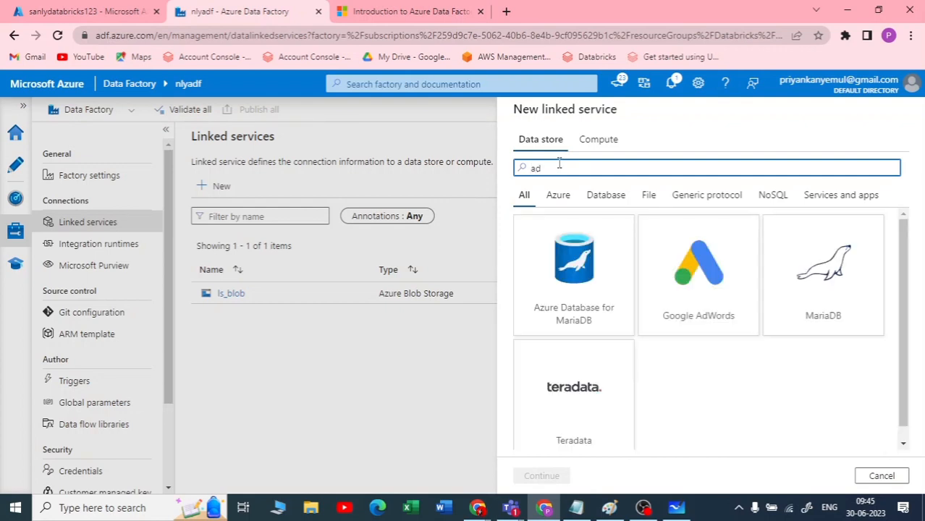
type("ls")
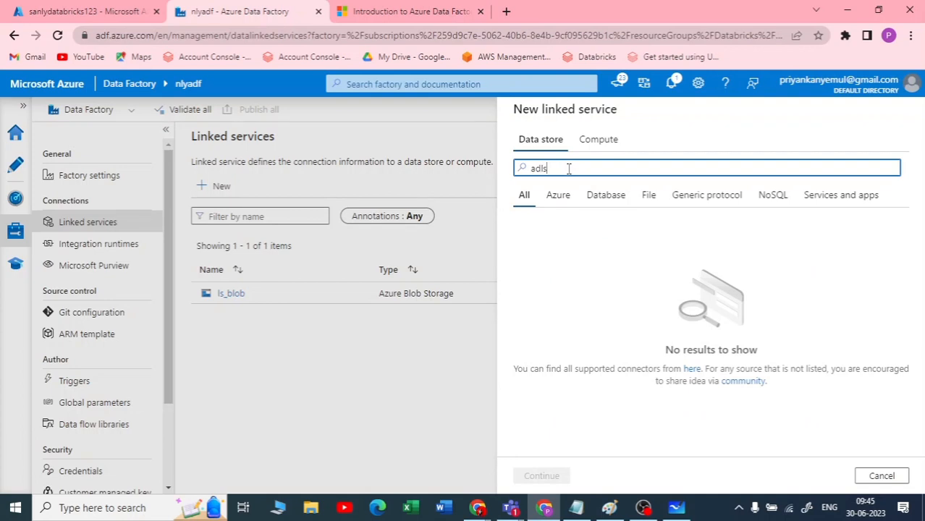
key("BackSpace")
key("BackSpace")
key("BackSpace")
key("BackSpace")
Step: Choose Azure Data Lake Storage Gen2 as the data store and continue to its linked service settings
scroll(869, 260, "down", 3)
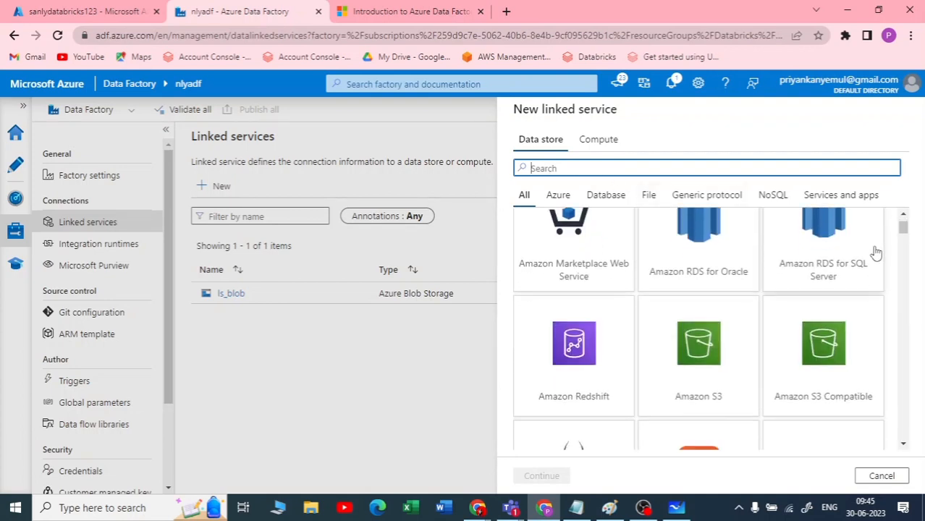
scroll(796, 333, "down", 2)
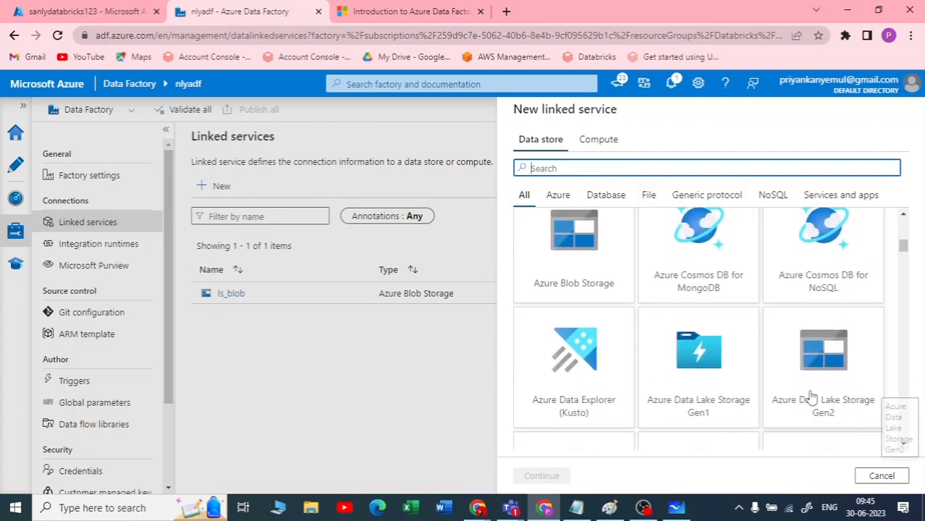
left_click(828, 391)
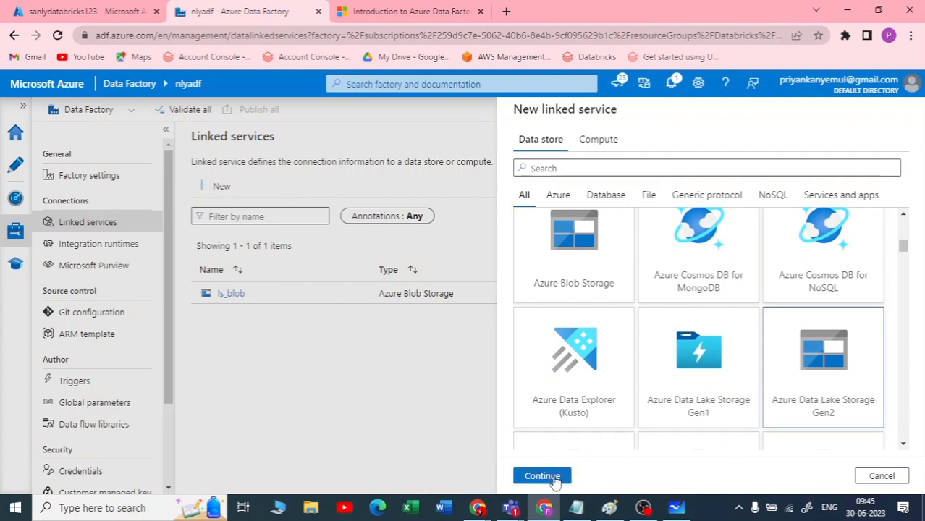
left_click(547, 478)
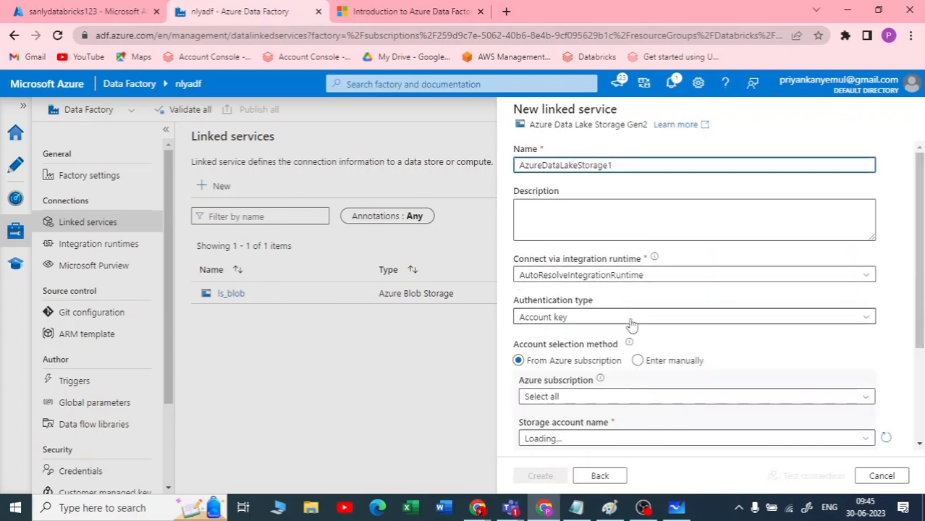
Step: Set the Data Lake linked service's Azure subscription to Azure Pass - Sponsorship and its storage account to sanlydatabricks123
scroll(631, 324, "down", 2)
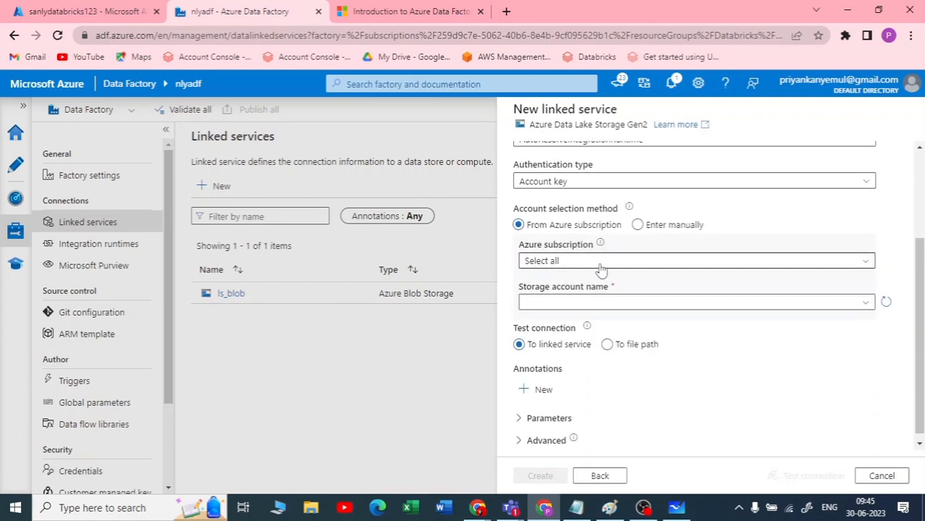
left_click(600, 265)
left_click(542, 301)
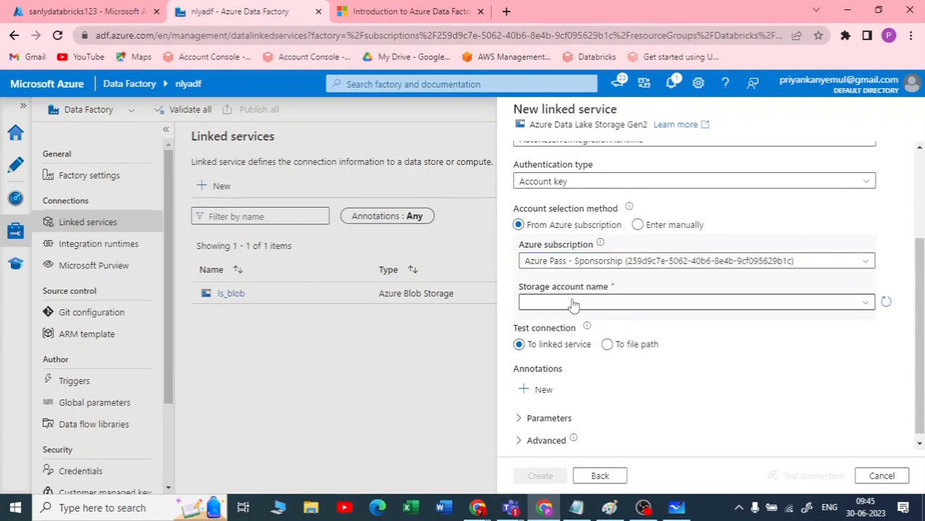
left_click(815, 306)
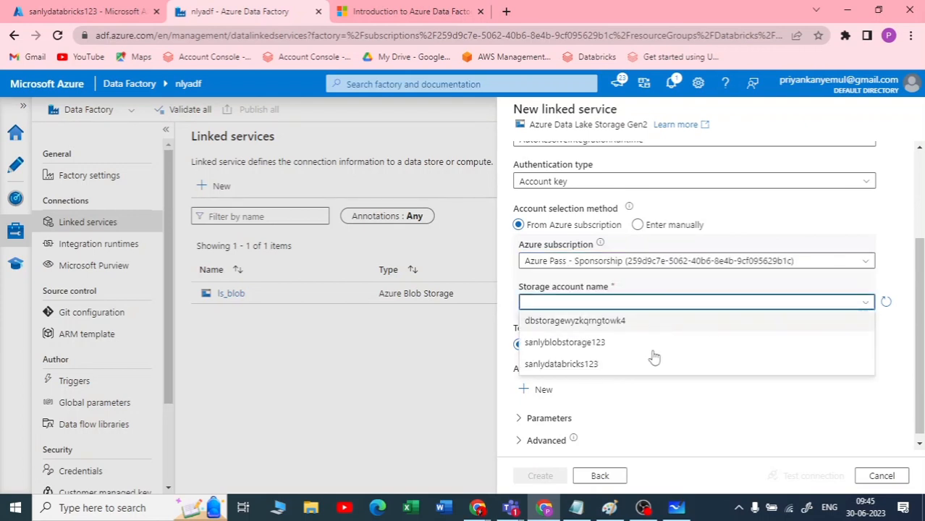
left_click(550, 365)
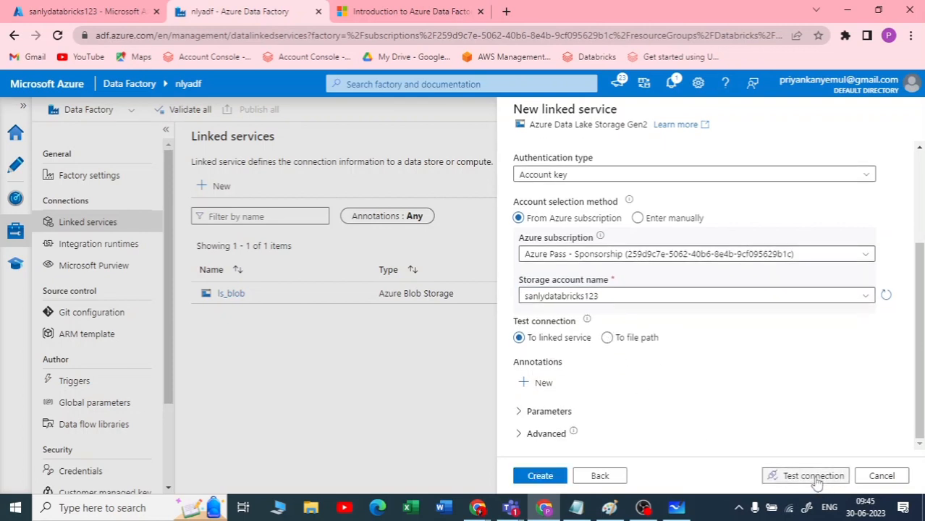
Step: Test the connection and create the Azure Data Lake Storage Gen2 linked service with its default name
left_click(814, 477)
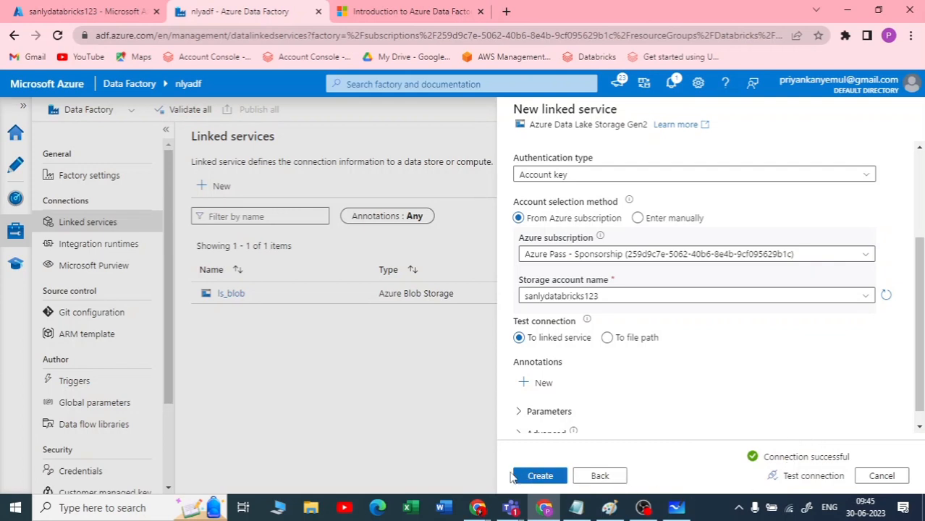
left_click(526, 481)
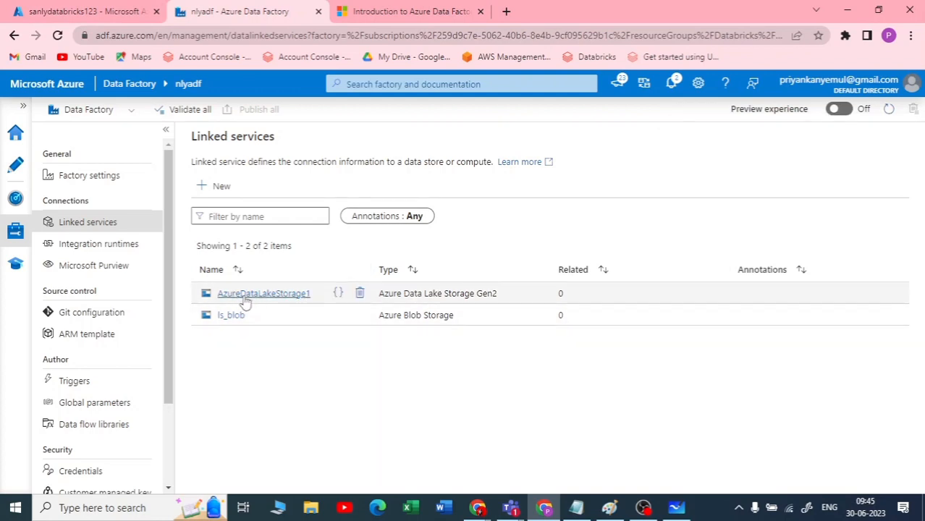
Step: Switch to the Azure portal and open the input container of the sanlydatabricks123 storage account
left_click(99, 13)
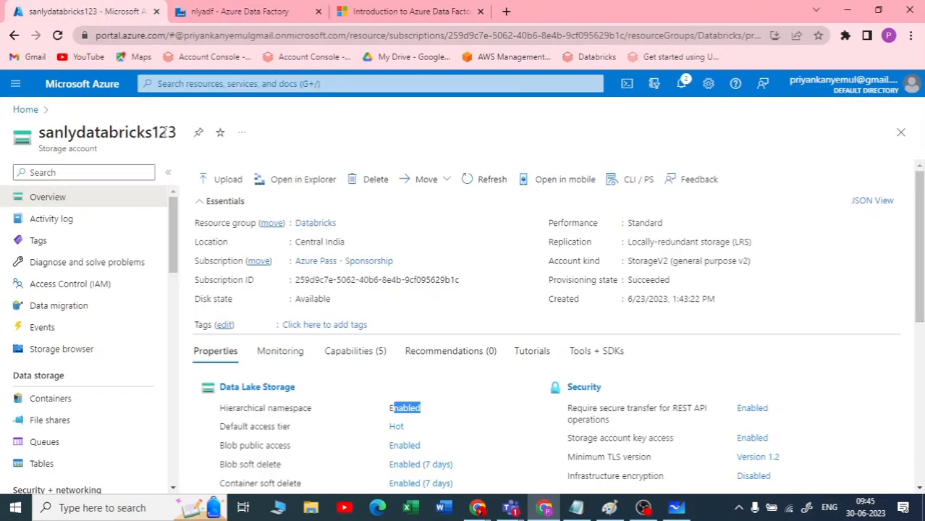
left_click(61, 402)
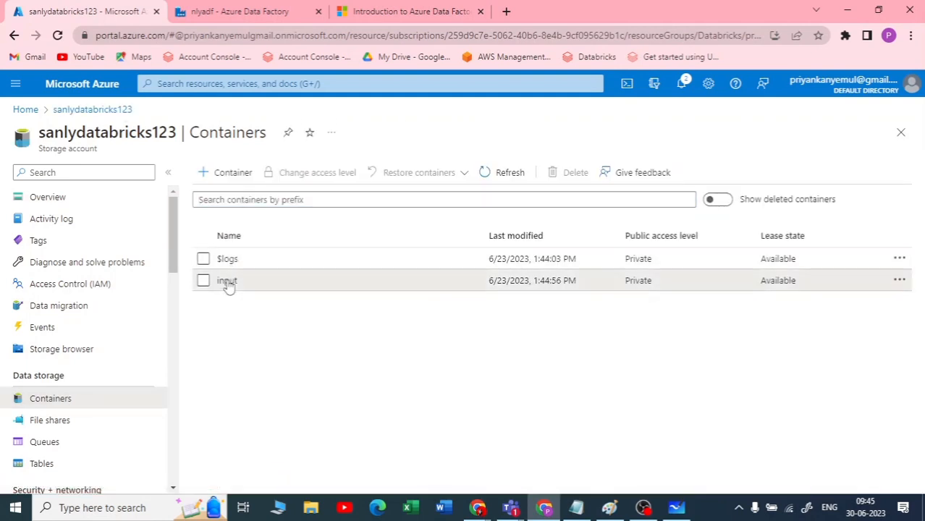
left_click(227, 282)
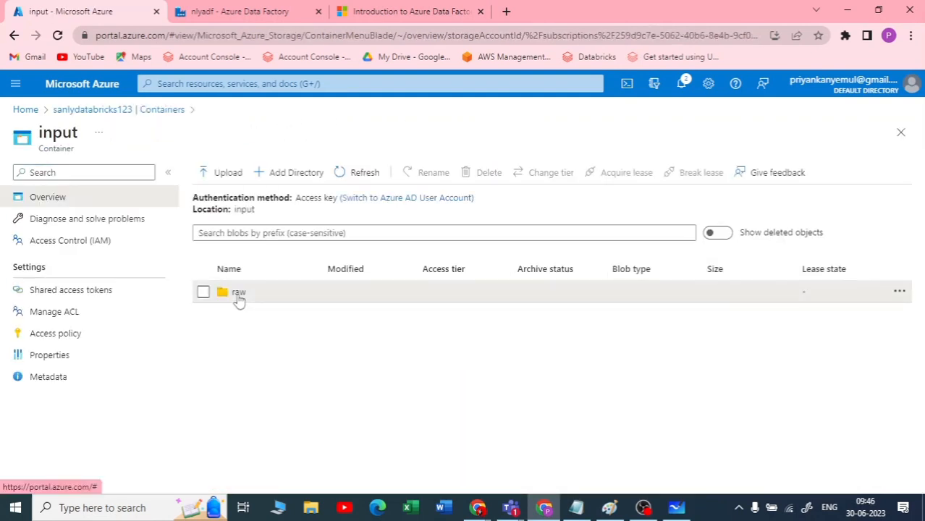
Step: Go to the sanlyblobstorage123 storage account from the portal home and view the files in its input container
left_click(23, 109)
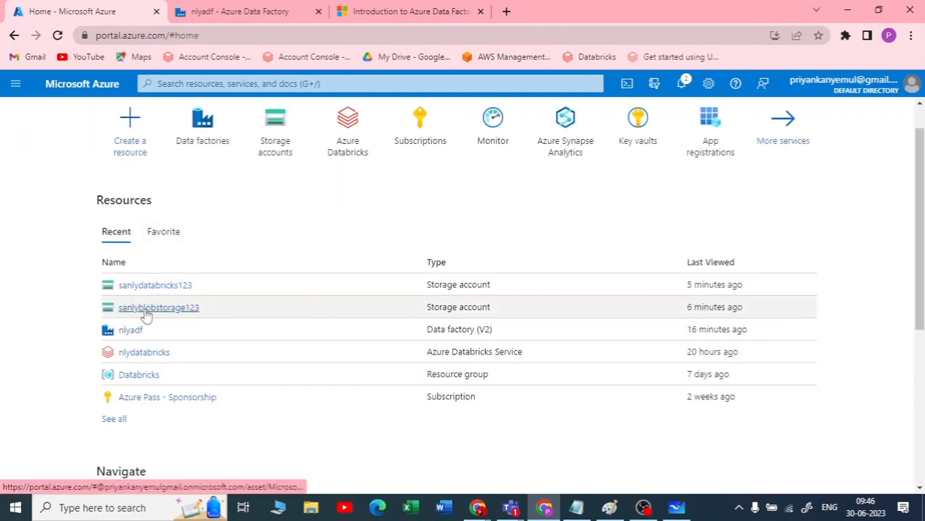
left_click(144, 309)
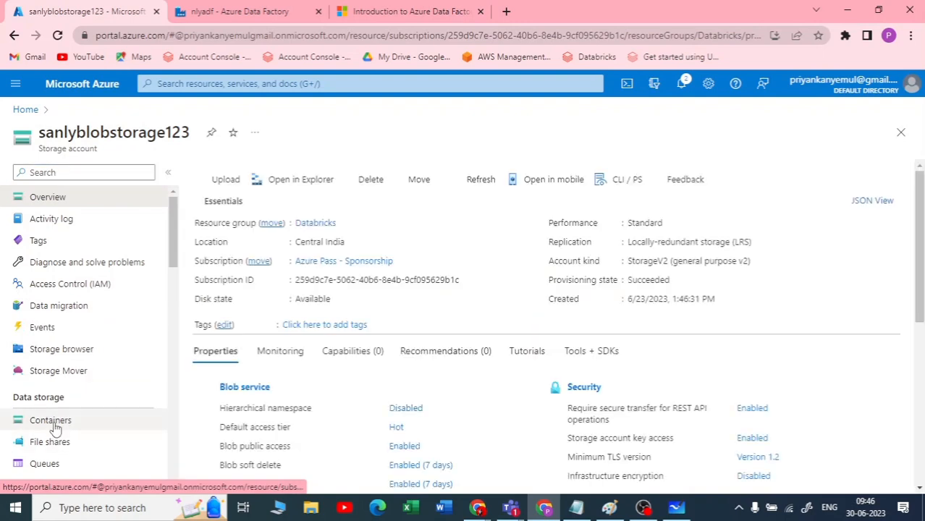
left_click(54, 423)
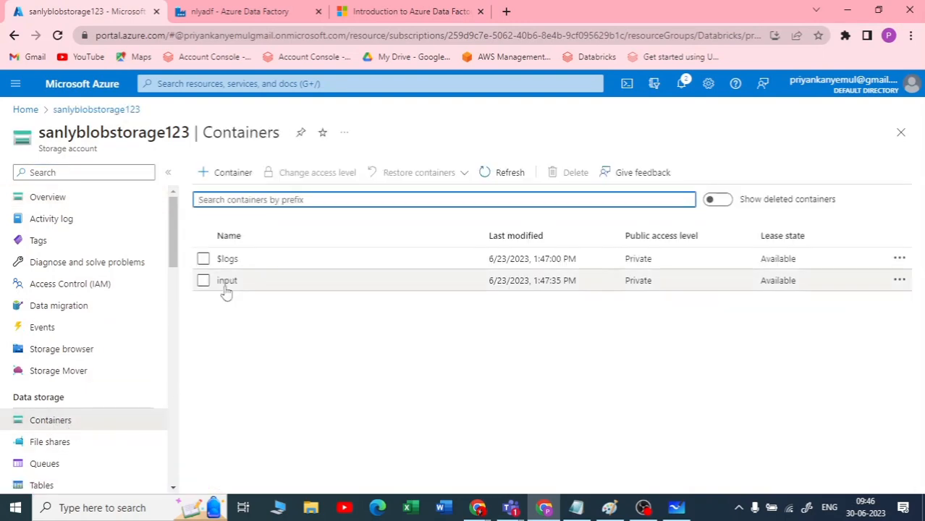
left_click(227, 282)
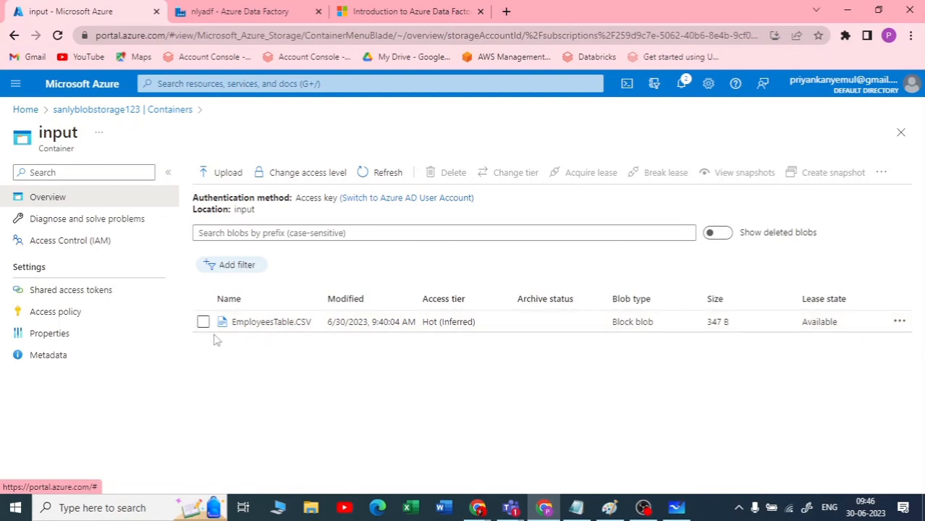
Step: Check and refresh the raw folder in sanlydatabricks123's input container, and return to the account's container list
left_click(25, 110)
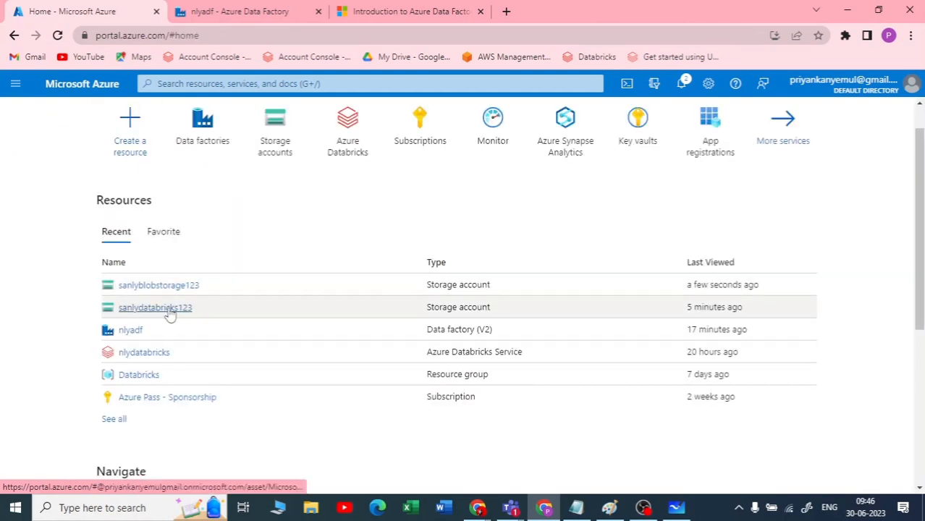
left_click(161, 310)
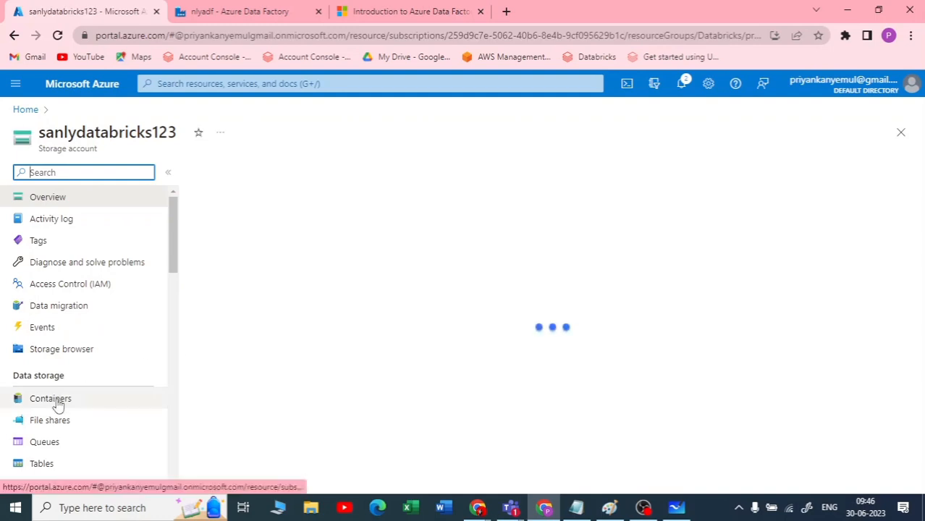
left_click(58, 402)
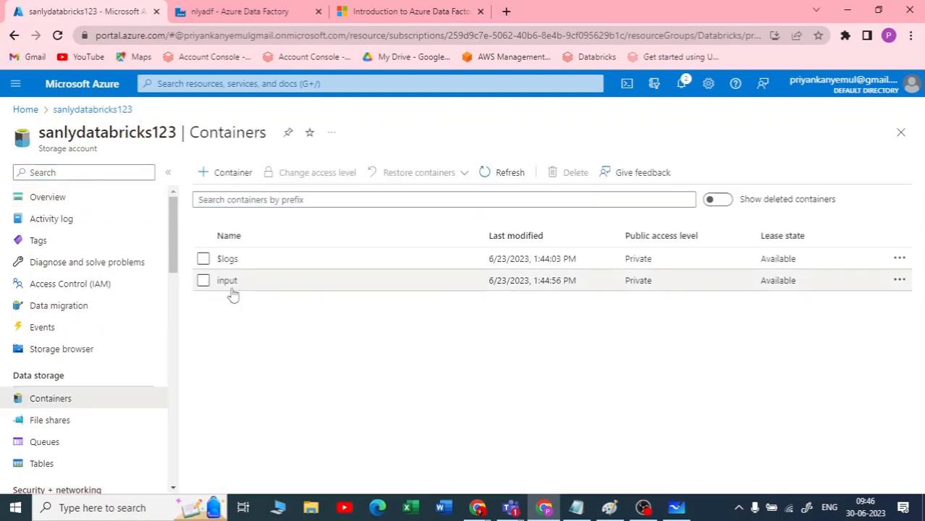
left_click(226, 282)
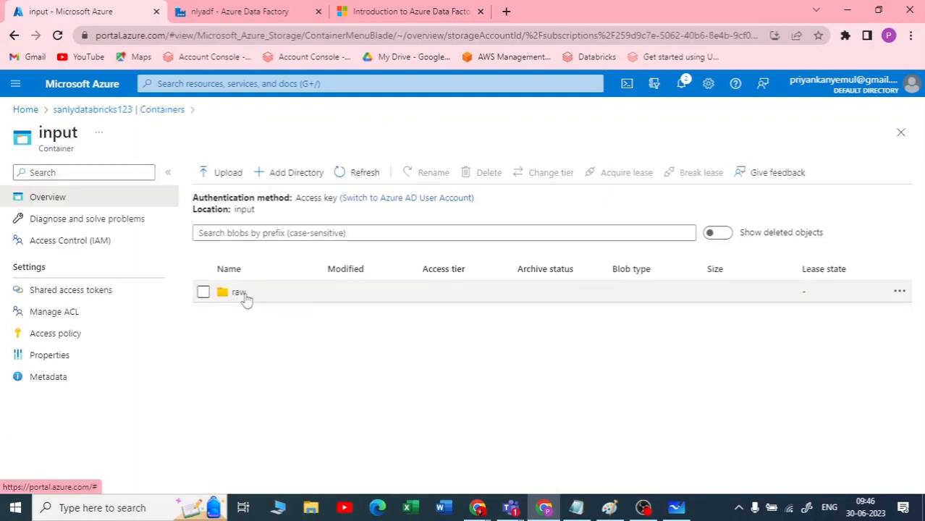
left_click(245, 297)
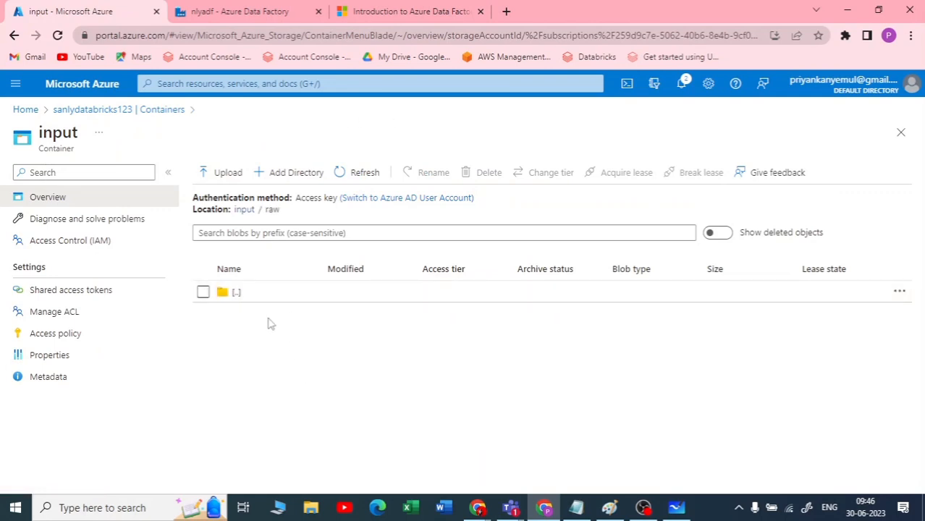
left_click(354, 172)
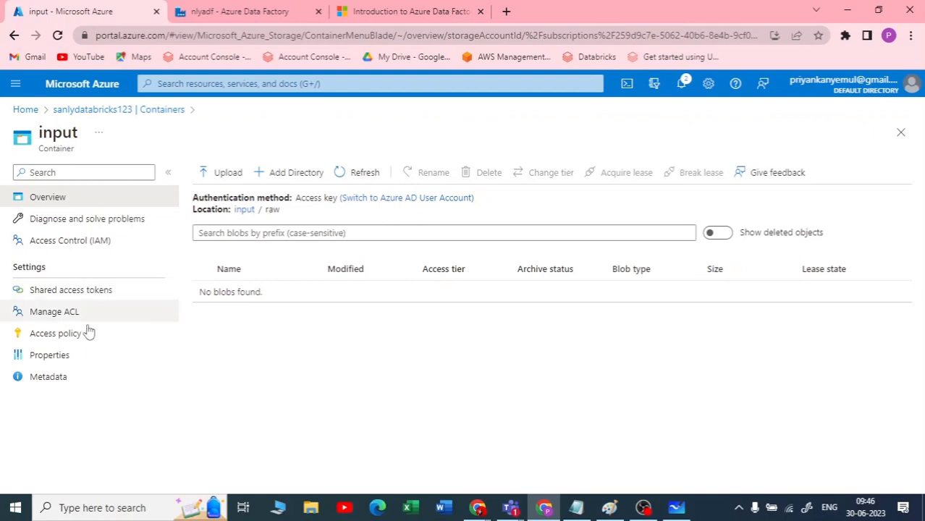
left_click(130, 112)
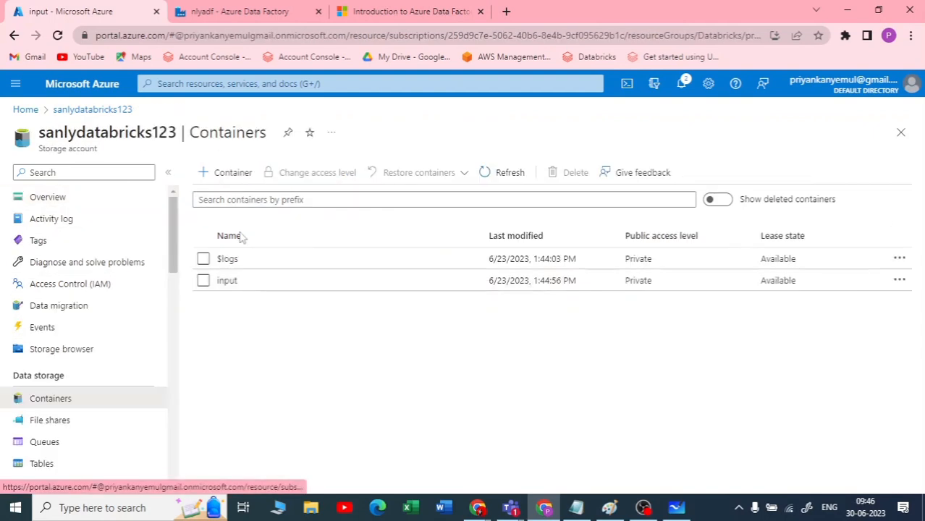
Step: Check the raw folder in sanlydatabricks123's input container and return to the container's root level
left_click(233, 281)
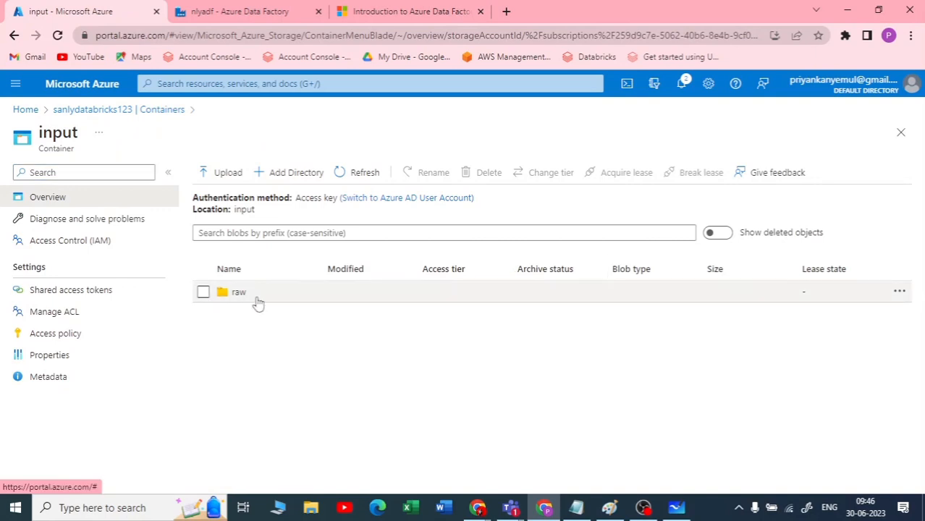
left_click(233, 293)
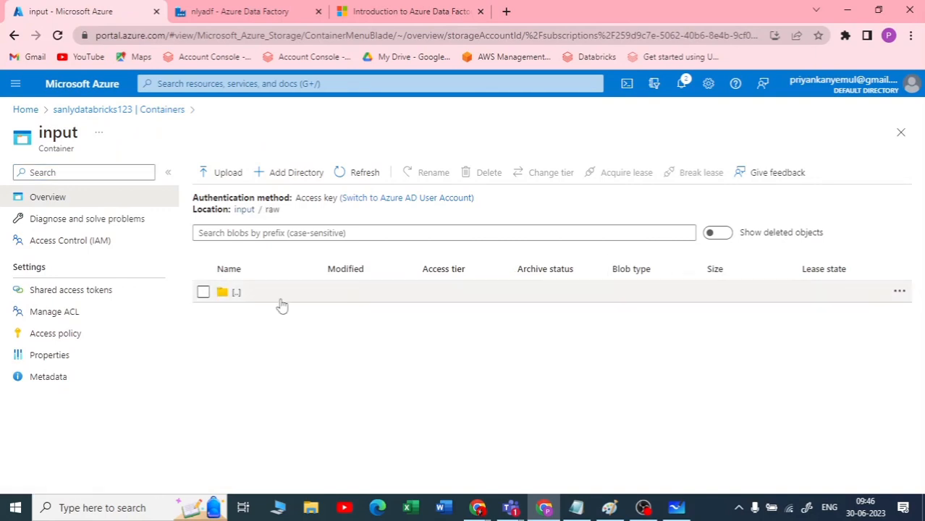
left_click(244, 209)
Step: Switch to Microsoft Whiteboard and draw a check mark above the source LS box, a line to a "DS" label, and a small file shape above Blob
left_click(266, 16)
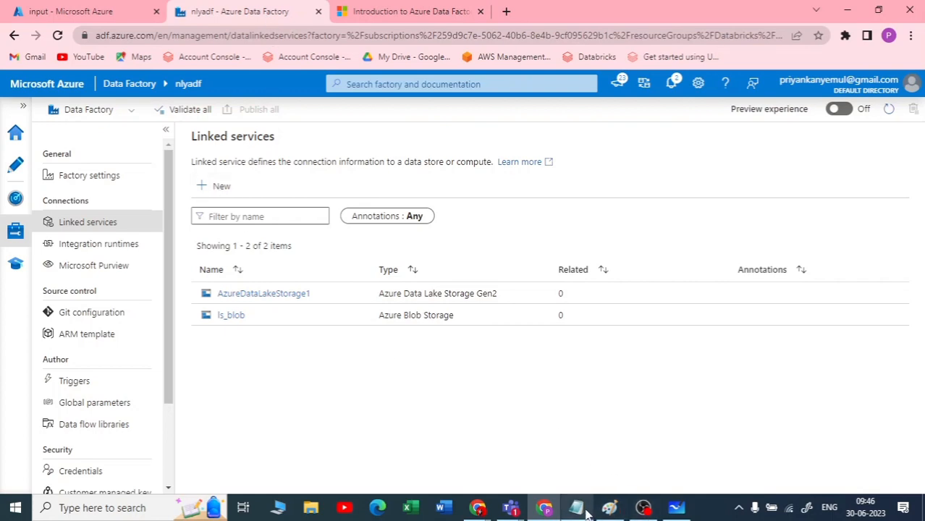
mouse_move(646, 512)
left_click(676, 509)
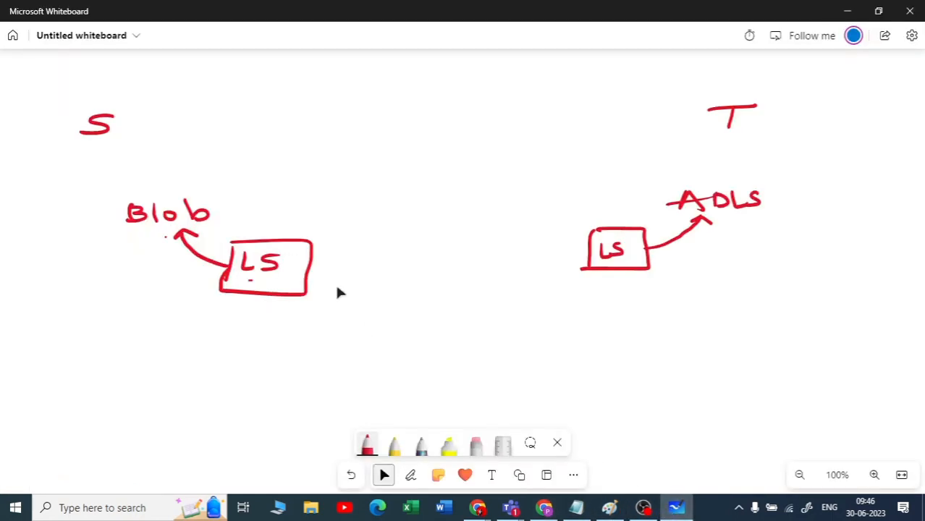
key("alt+w")
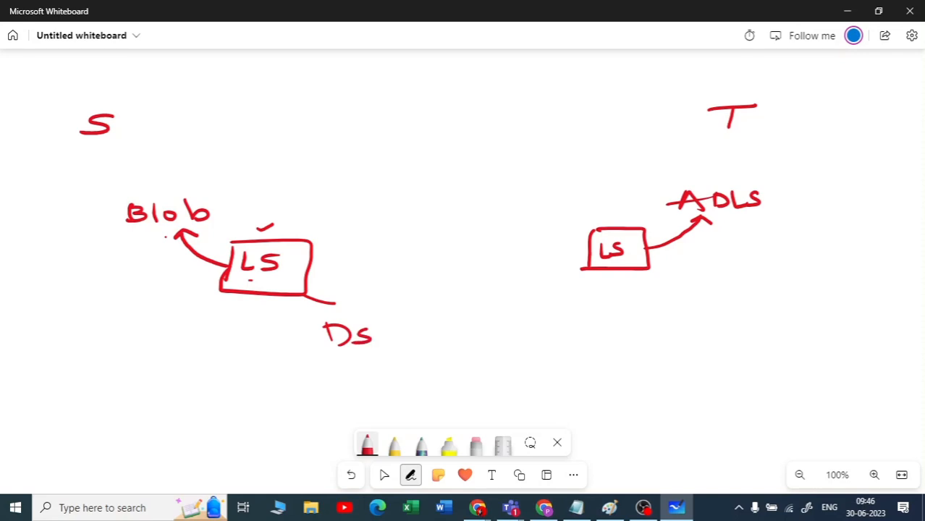
left_click_drag(156, 192, 135, 179)
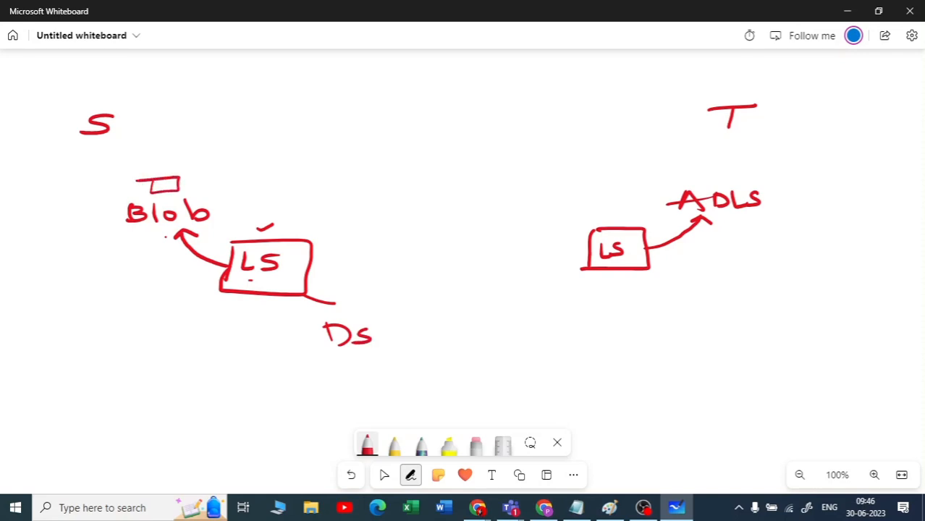
left_click(384, 474)
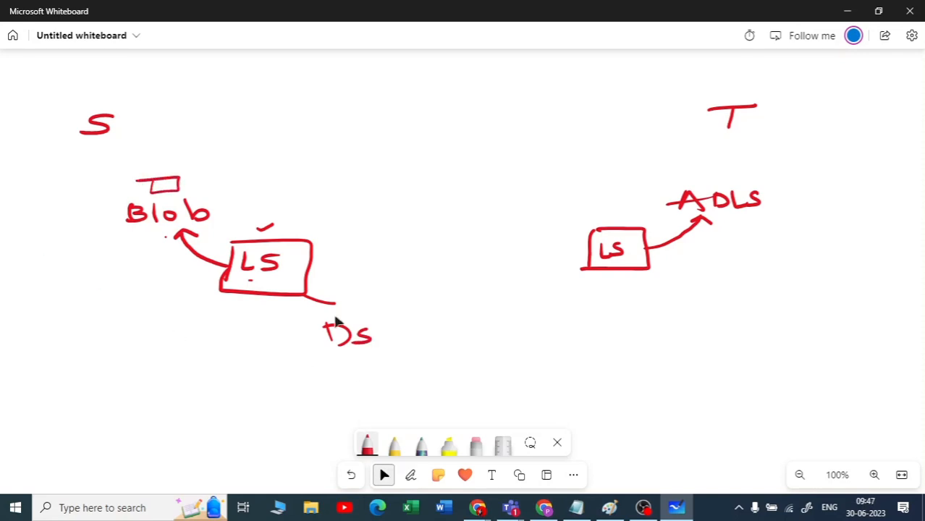
left_click(847, 11)
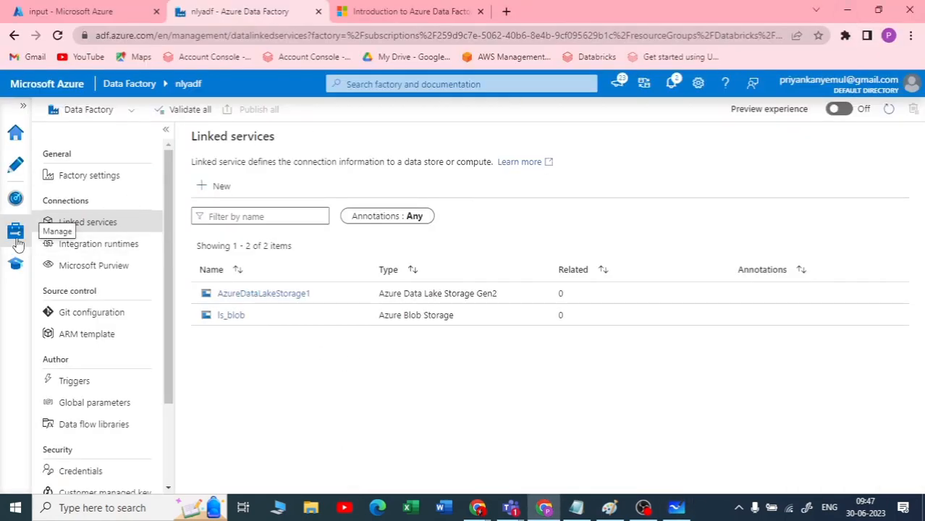
Step: In Azure Data Factory's authoring area, start a new dataset with Azure Blob Storage as its data store
left_click(16, 168)
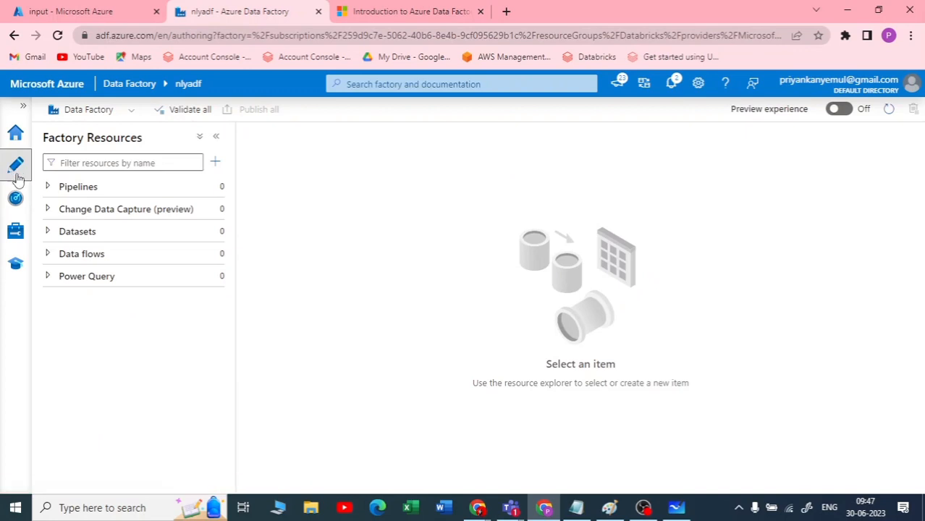
left_click(48, 232)
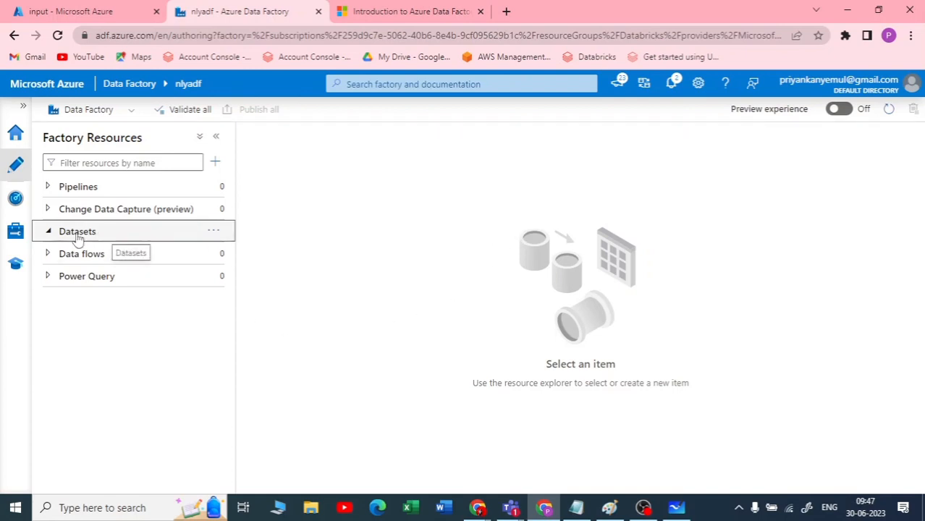
left_click(214, 232)
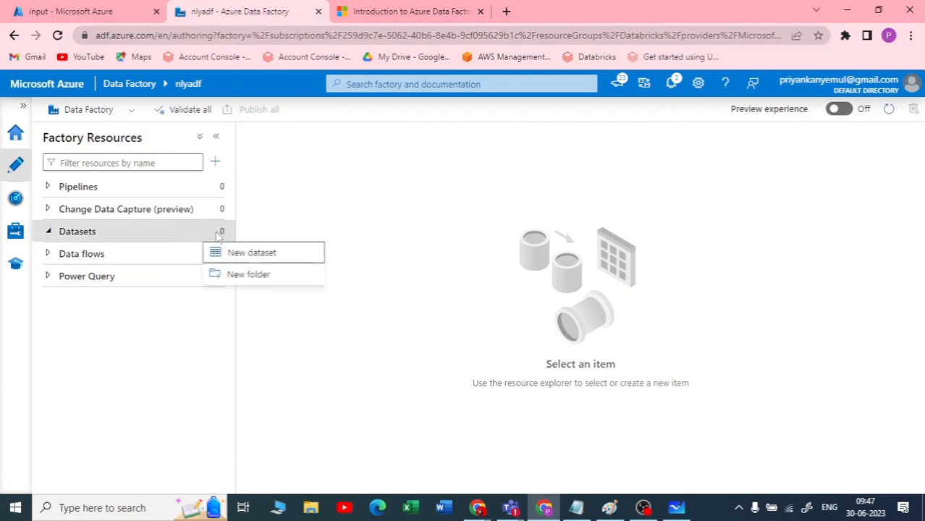
left_click(257, 259)
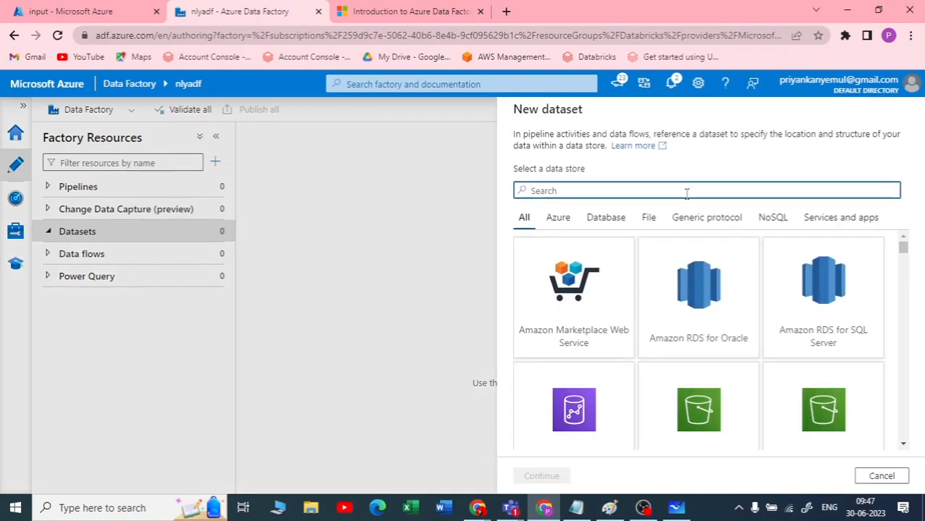
scroll(688, 332, "down", 5)
scroll(688, 331, "up", 1)
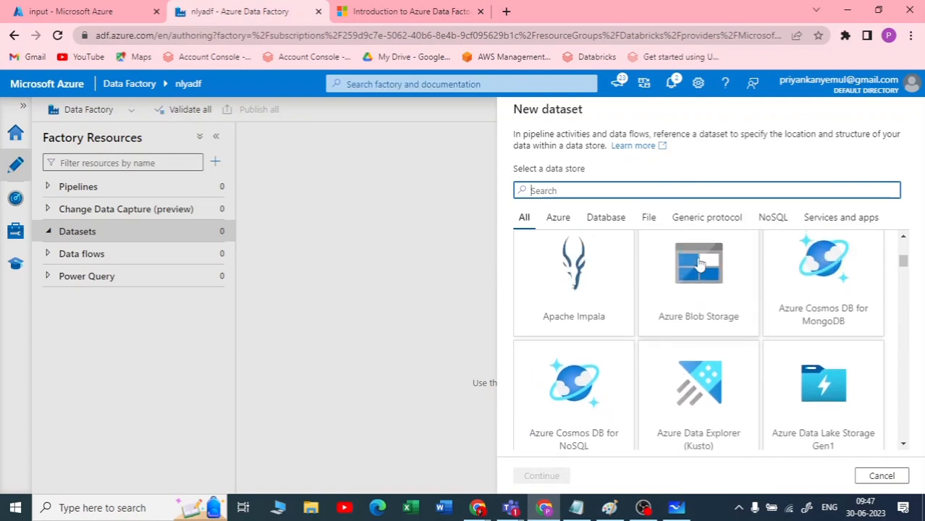
left_click(699, 266)
left_click(543, 476)
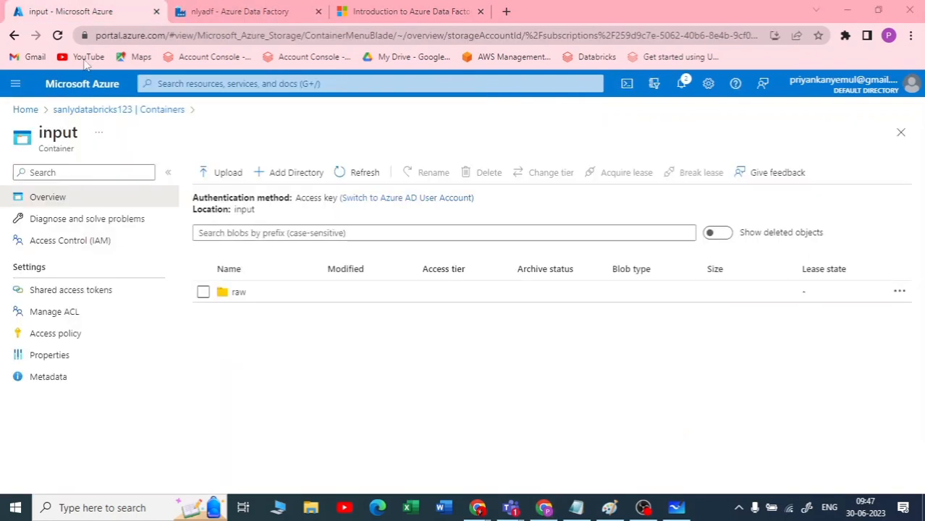
Step: Switch to the Azure portal and check the file type in the input container of the sanlyblobstorage123 storage account
left_click(87, 11)
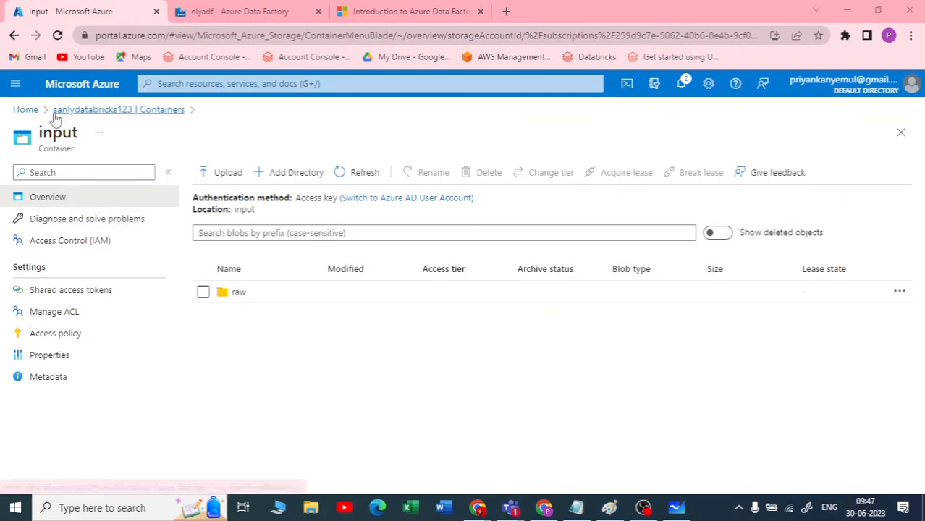
left_click(26, 109)
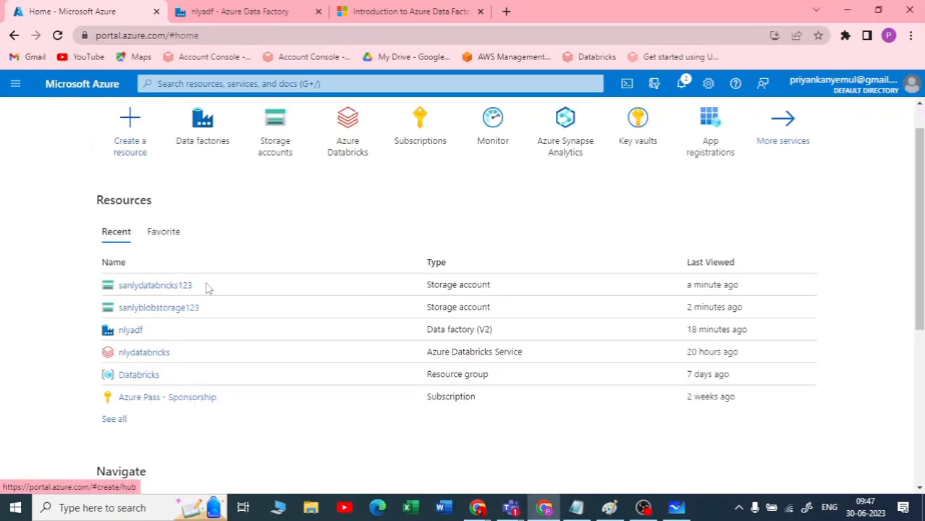
left_click(137, 308)
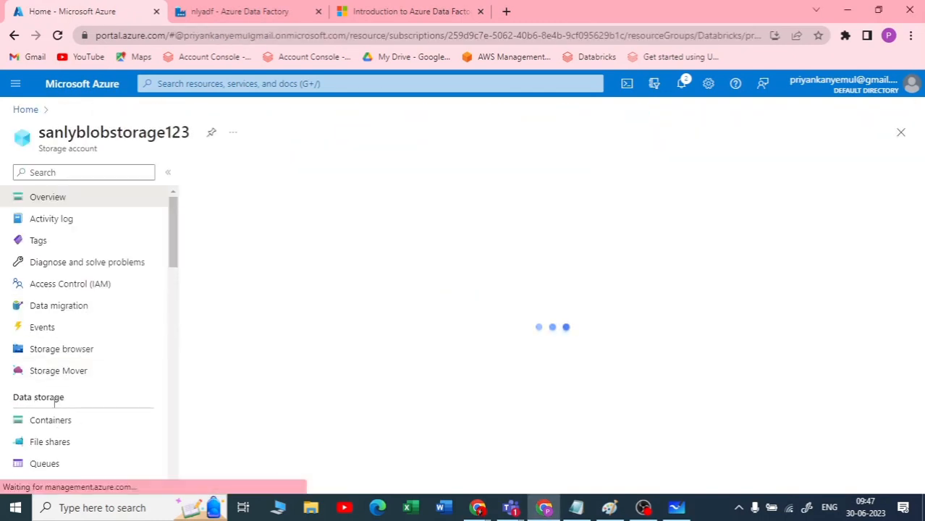
left_click(56, 419)
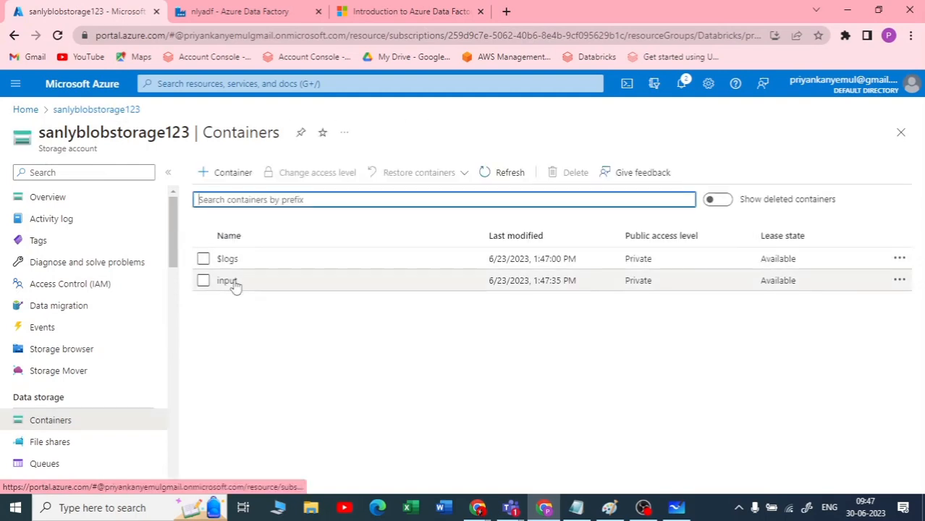
left_click(227, 281)
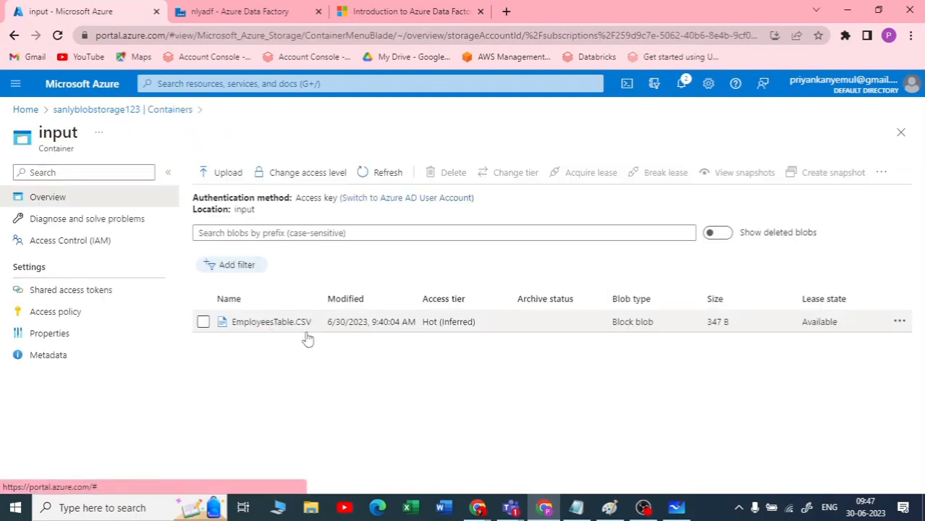
Step: Return to Azure Data Factory and choose DelimitedText as the new dataset's format
left_click(246, 10)
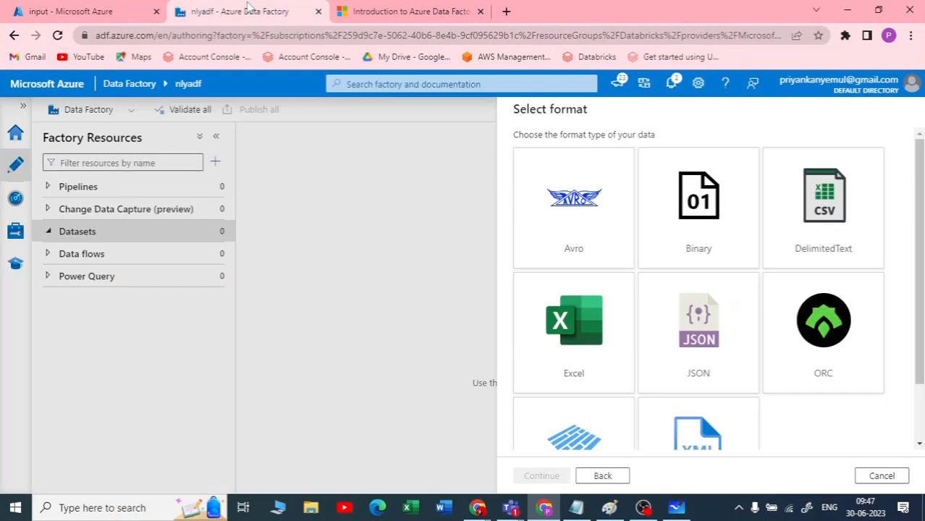
left_click(825, 226)
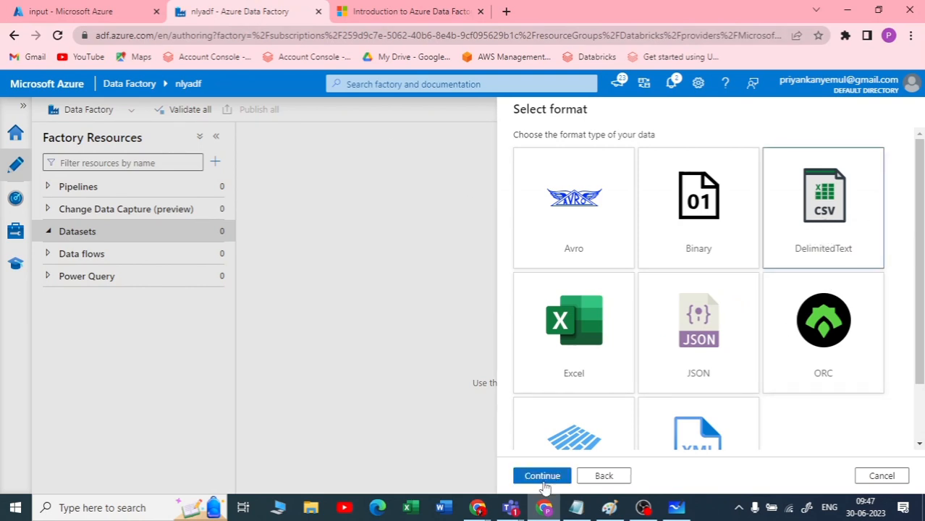
left_click(542, 476)
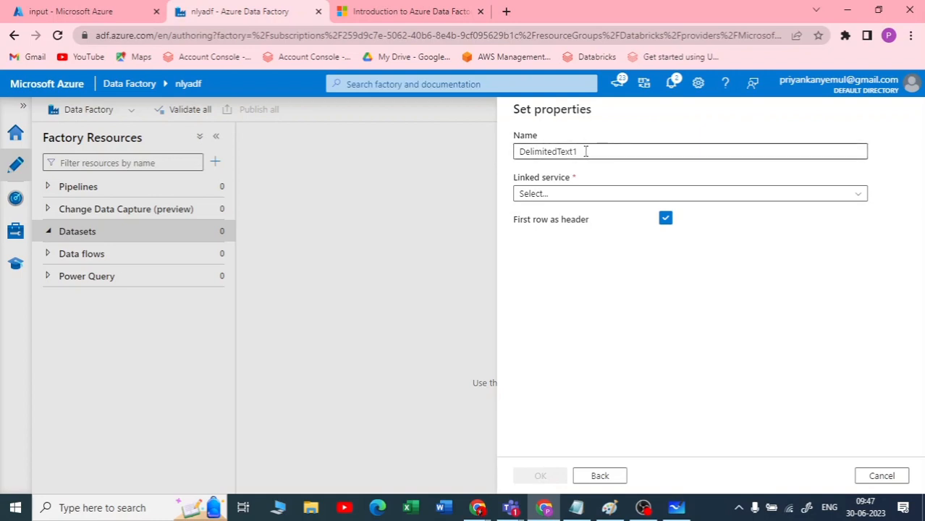
Step: Name the dataset ds_blob and assign it the ls_blob linked service
left_click_drag(584, 150, 544, 148)
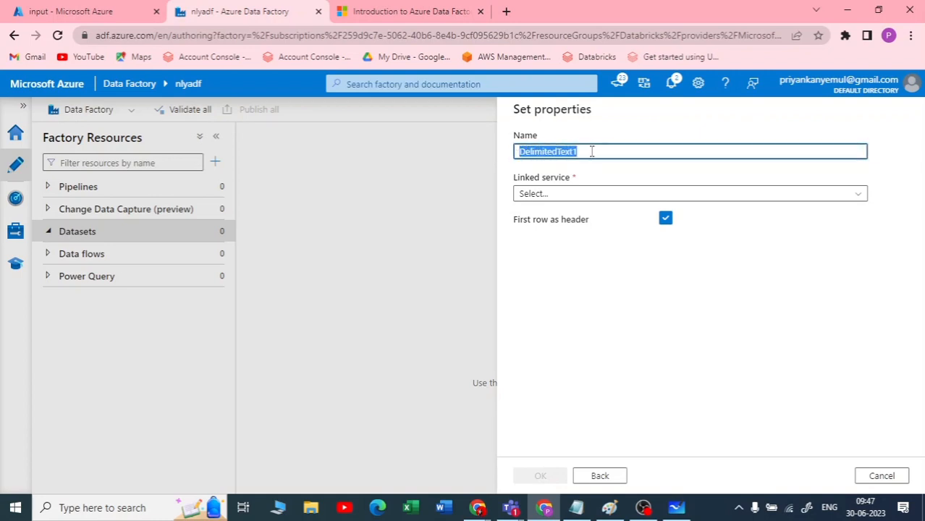
type("ds_blob")
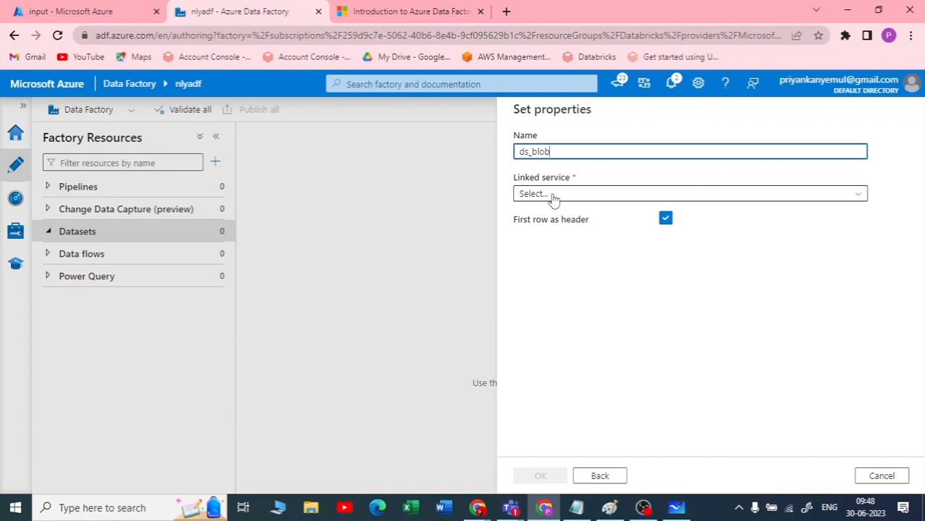
left_click(676, 507)
left_click(670, 194)
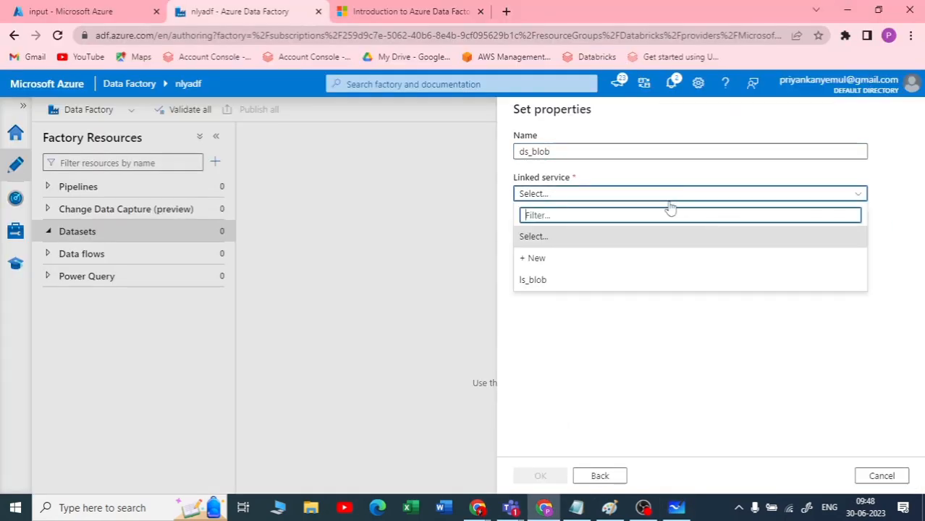
left_click(546, 285)
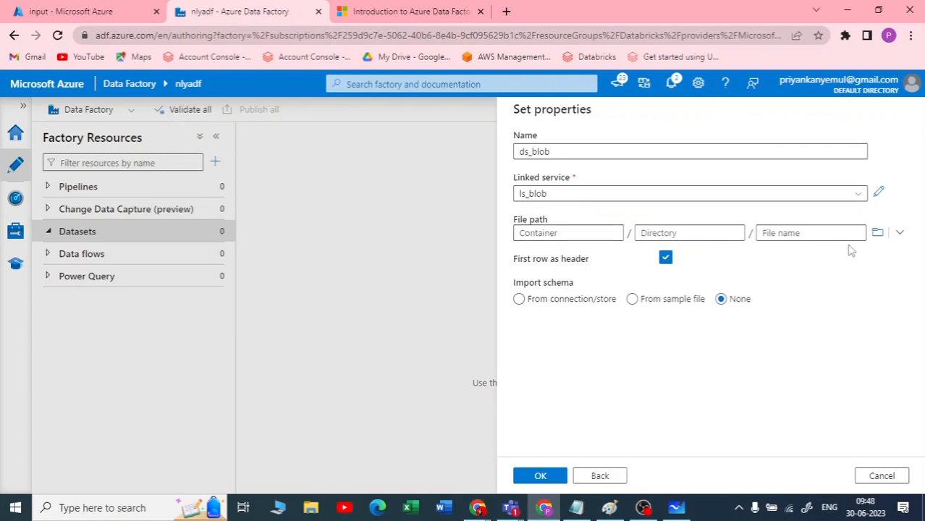
Step: Set the dataset's file path by browsing to EmployeesTable.CSV in the input container
left_click(562, 232)
left_click(693, 233)
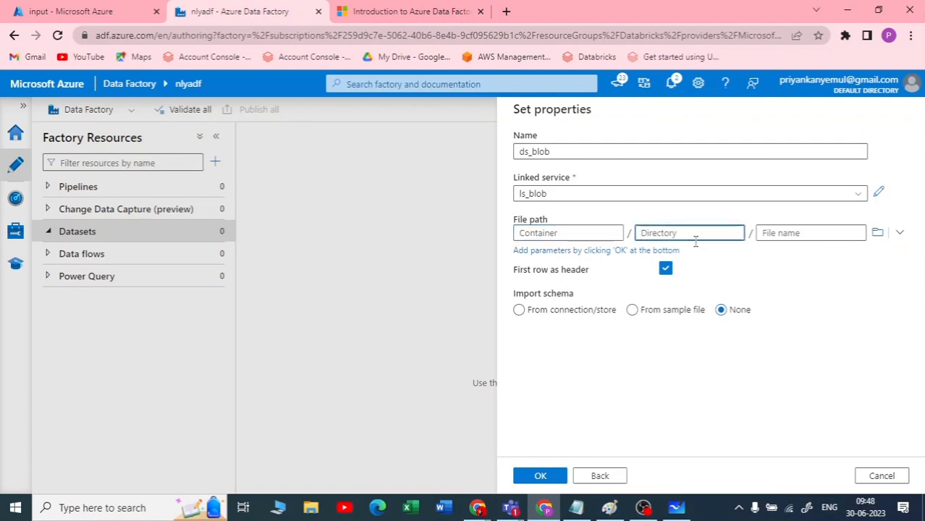
left_click(803, 236)
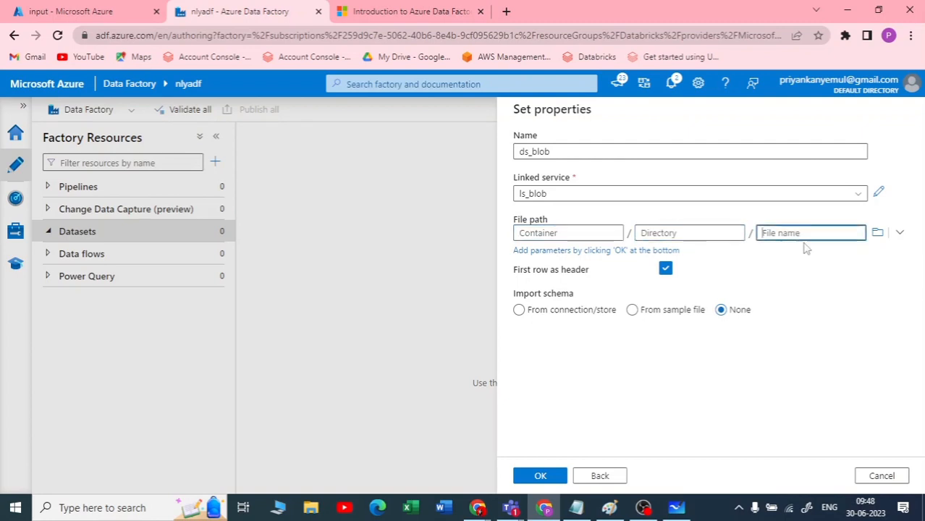
left_click(877, 232)
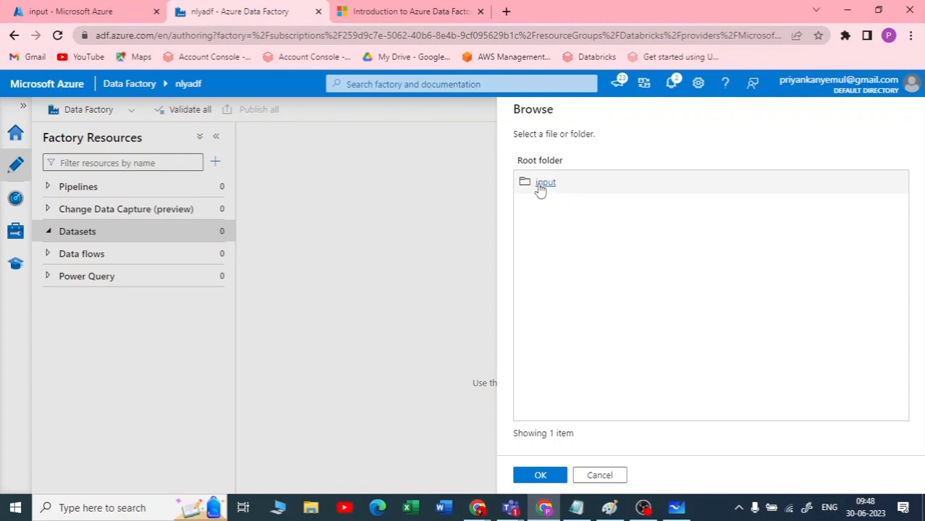
left_click(545, 183)
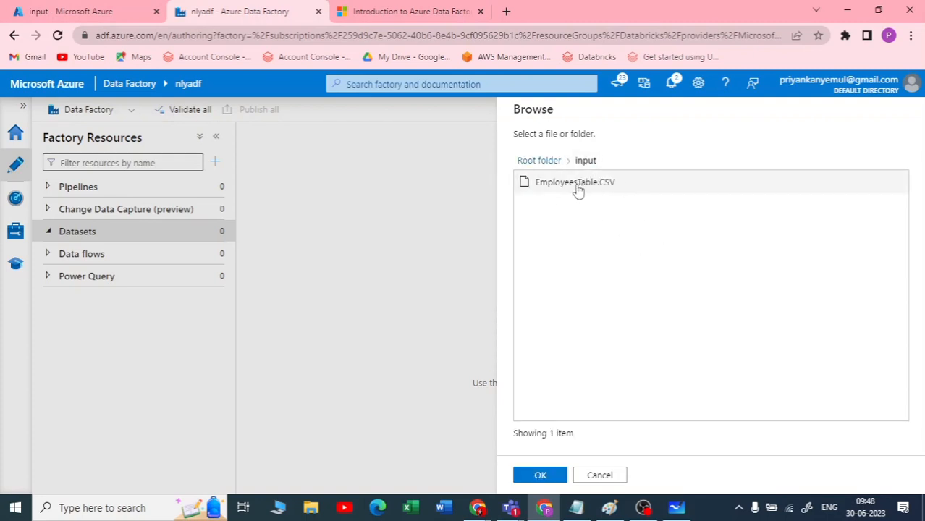
left_click(579, 187)
left_click(541, 475)
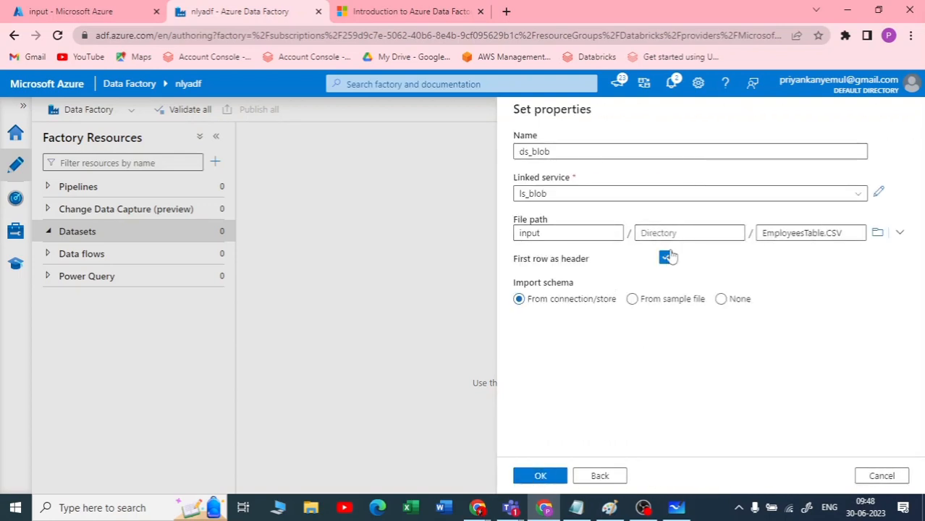
double_click(551, 233)
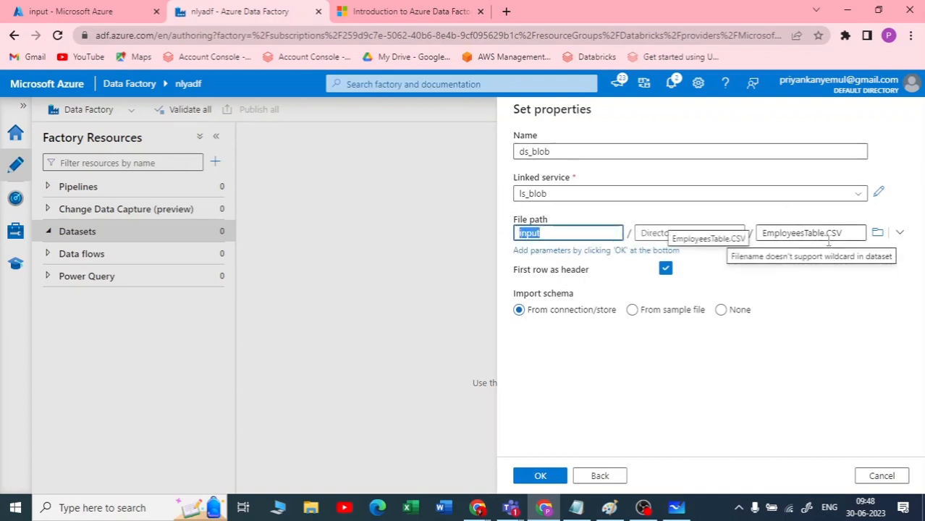
left_click(627, 380)
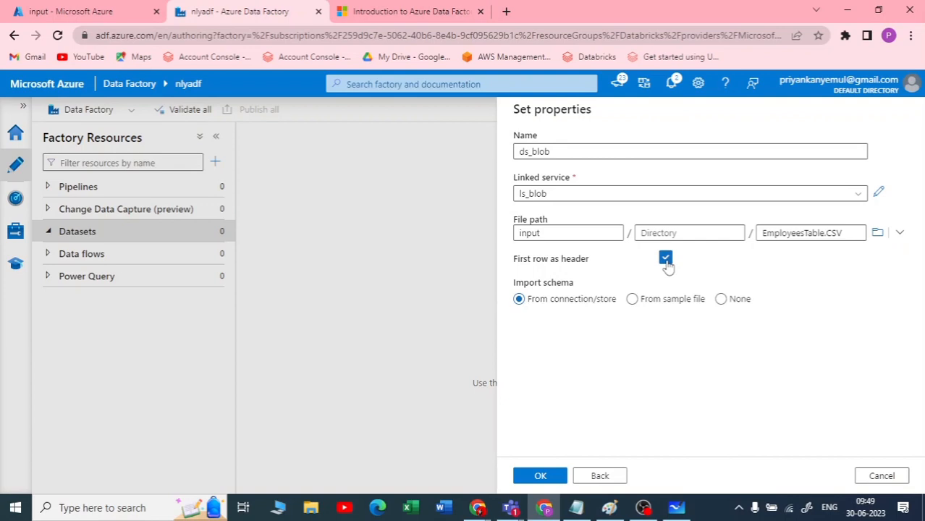
Step: Check the header row of EmployeesTable.CSV in the Azure portal, and create the ds_blob dataset in Azure Data Factory with that file
left_click(83, 19)
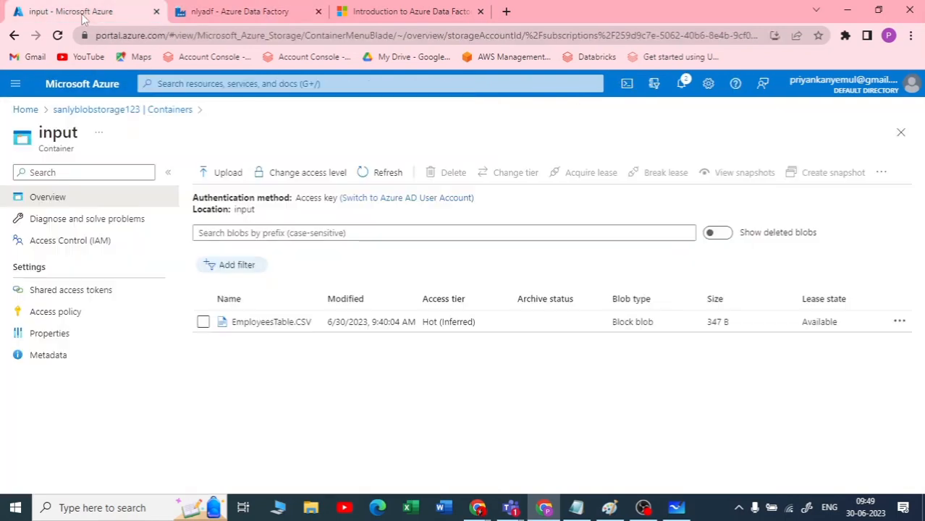
left_click(301, 322)
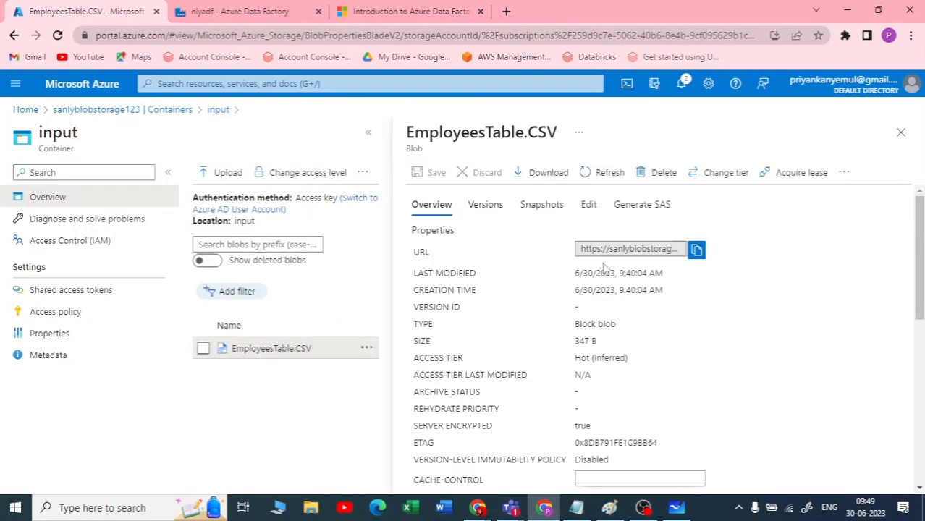
left_click(589, 205)
left_click_drag(615, 233, 456, 231)
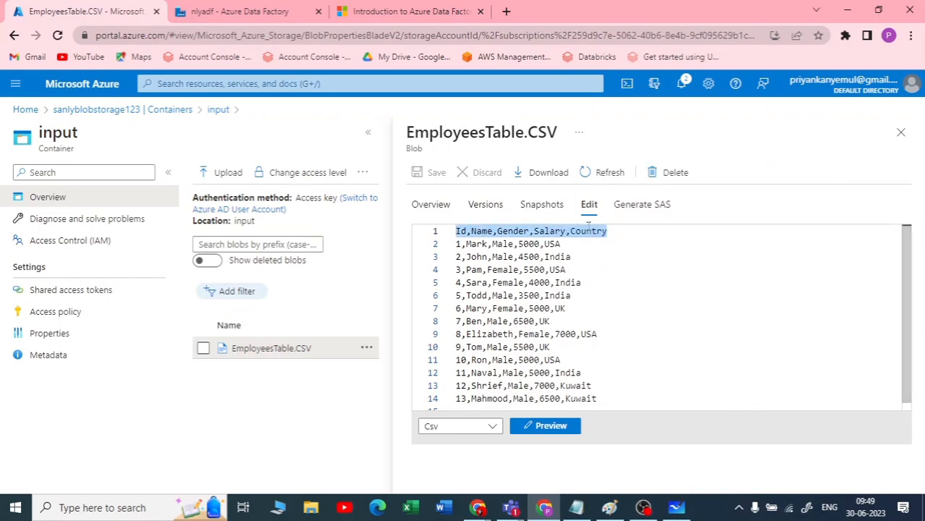
left_click(293, 13)
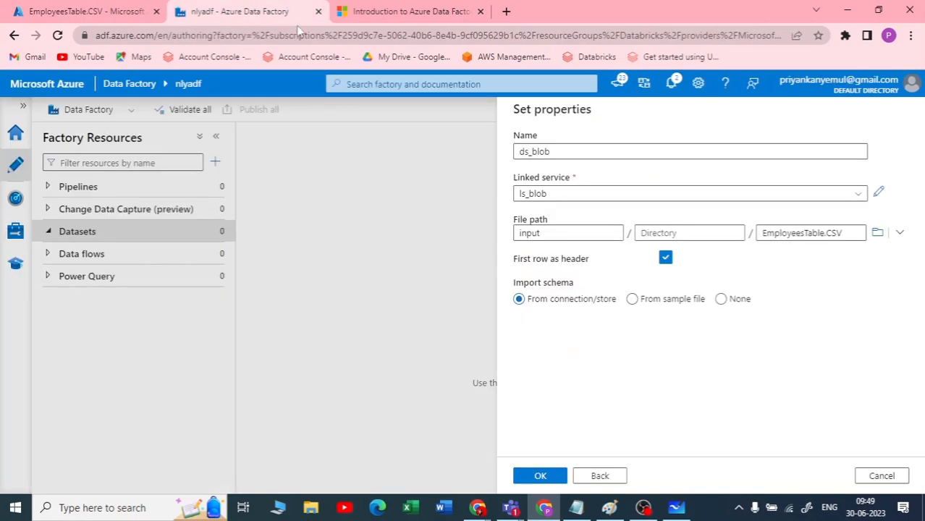
left_click(554, 476)
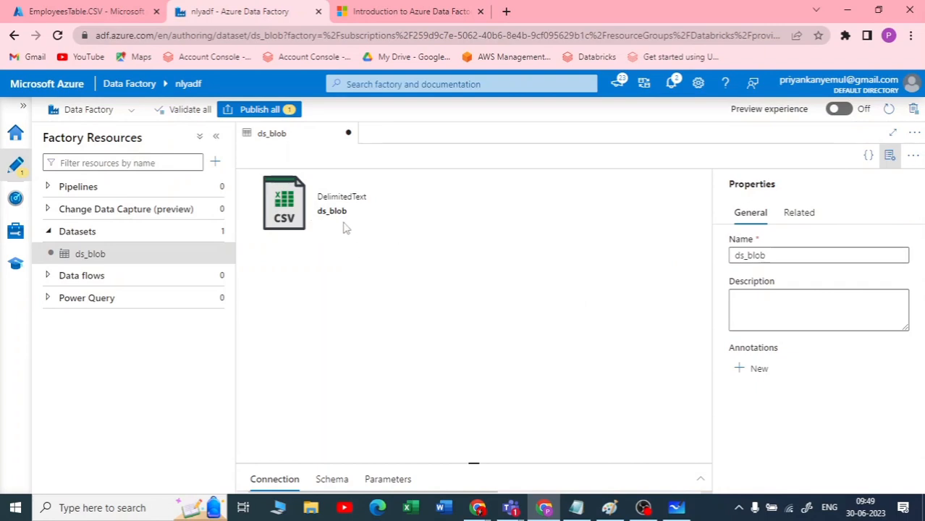
Step: Switch to Microsoft Whiteboard, draw a boxed DS connected to the target side's LS box, and underline ADLS
left_click(676, 508)
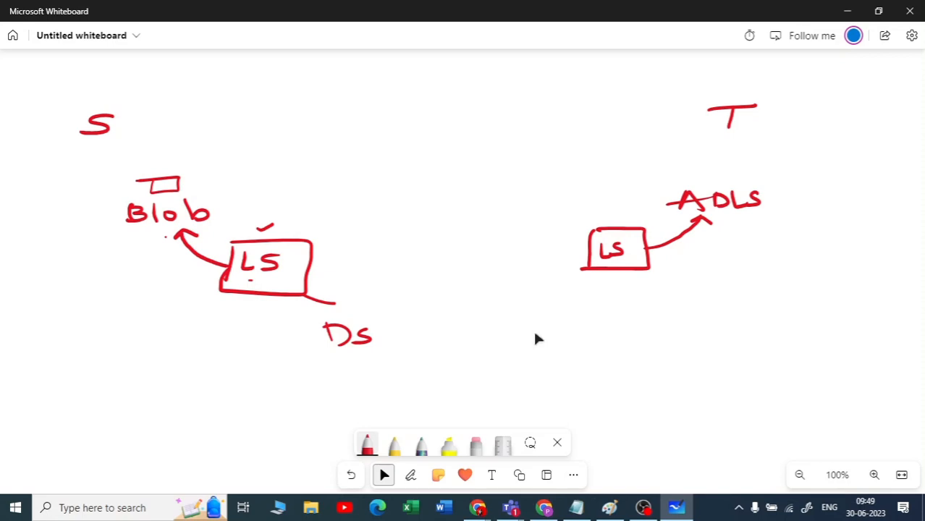
key("alt+w")
mouse_move(596, 271)
left_mouse_down()
mouse_move(532, 294)
mouse_move(509, 327)
left_mouse_up()
mouse_move(507, 295)
left_mouse_down()
mouse_move(535, 292)
mouse_move(514, 333)
mouse_move(533, 330)
left_mouse_up()
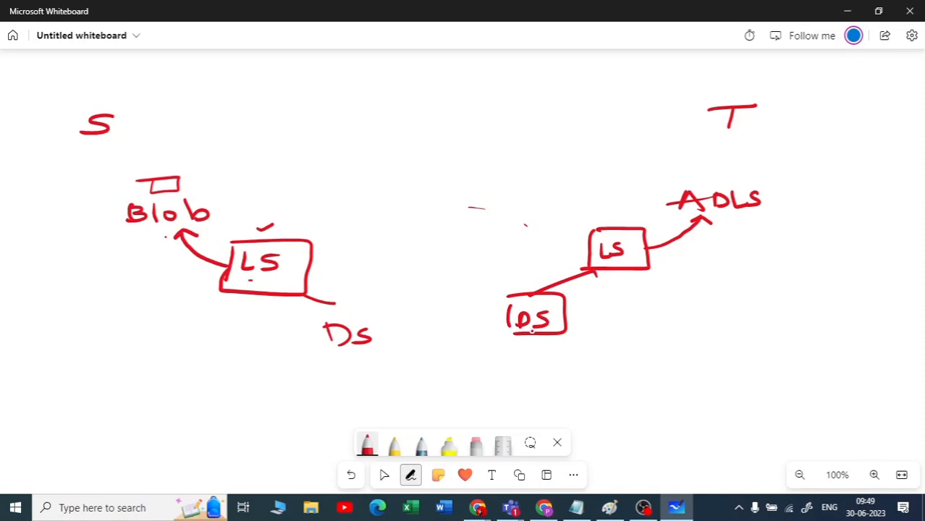
left_click_drag(703, 220, 771, 198)
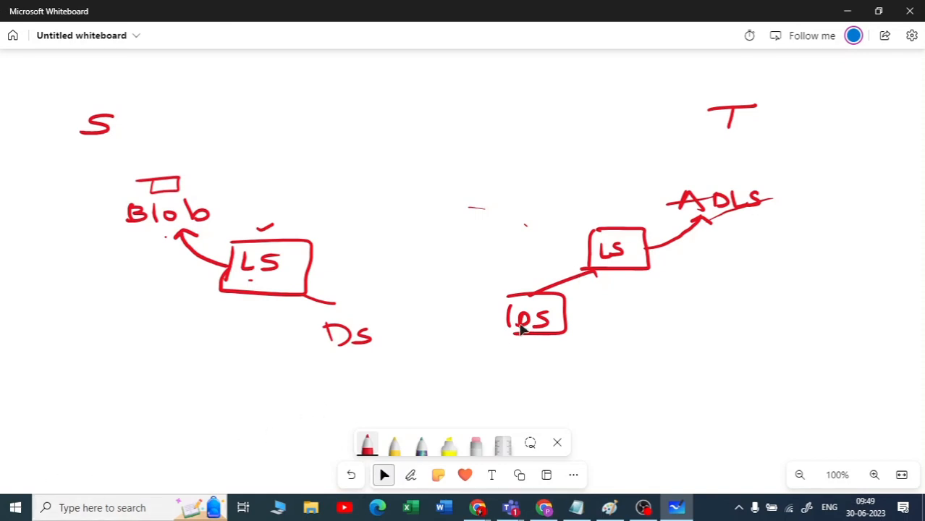
left_click(548, 327)
left_click(845, 13)
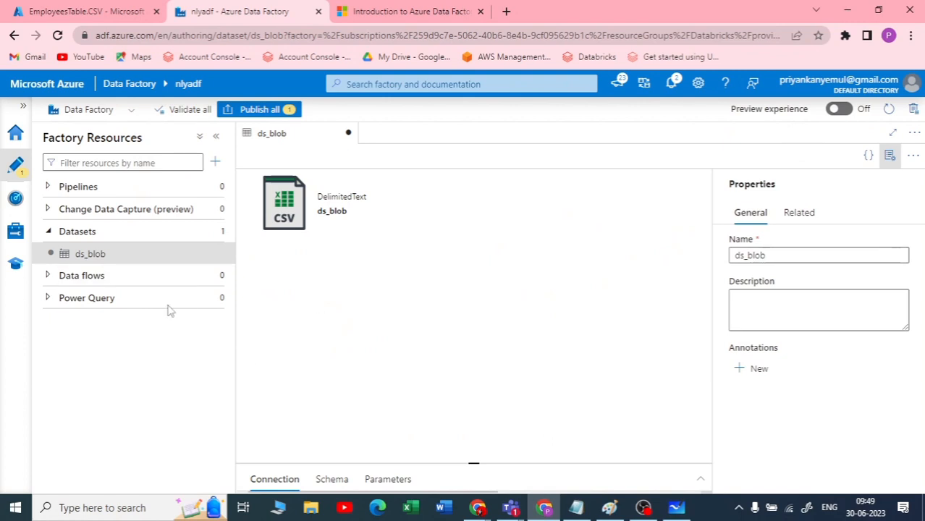
Step: Start a new dataset in Azure Data Factory with Azure Data Lake Storage Gen2 as its data store
left_click(215, 232)
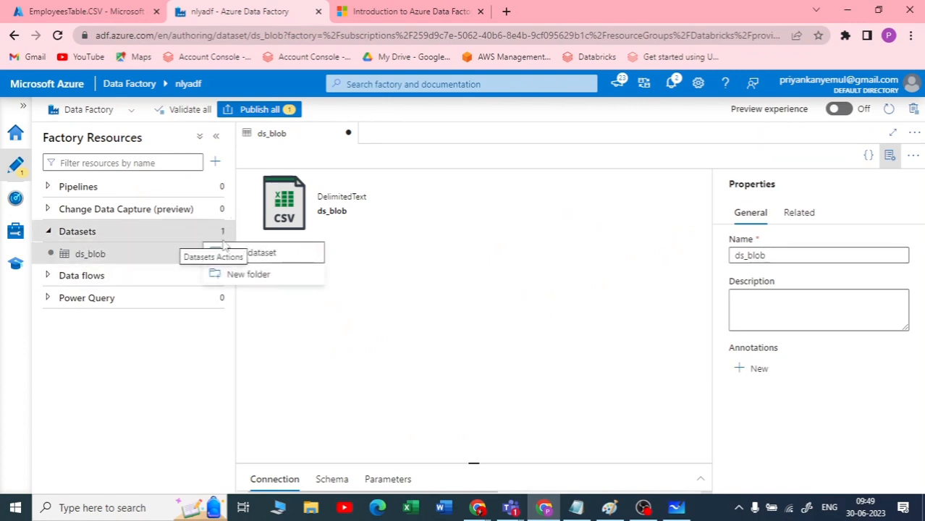
left_click(272, 256)
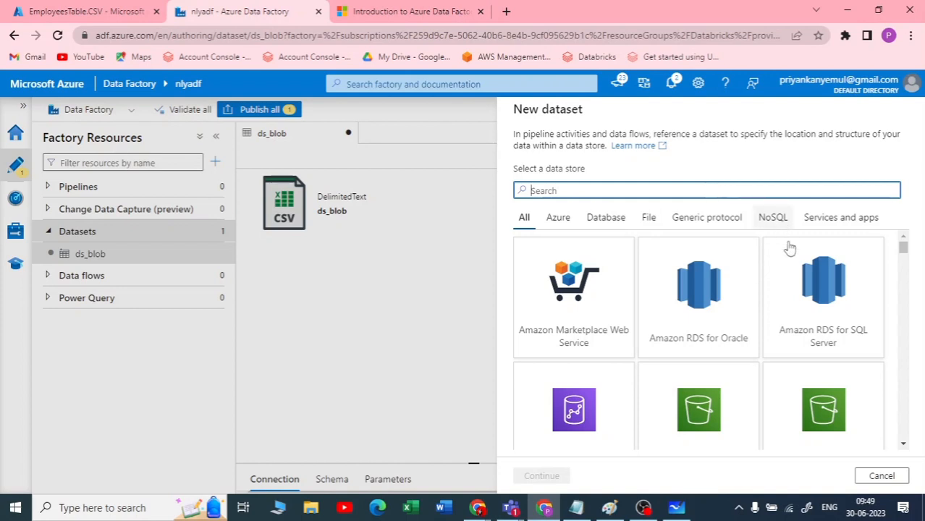
scroll(825, 362, "down", 5)
scroll(832, 358, "down", 2)
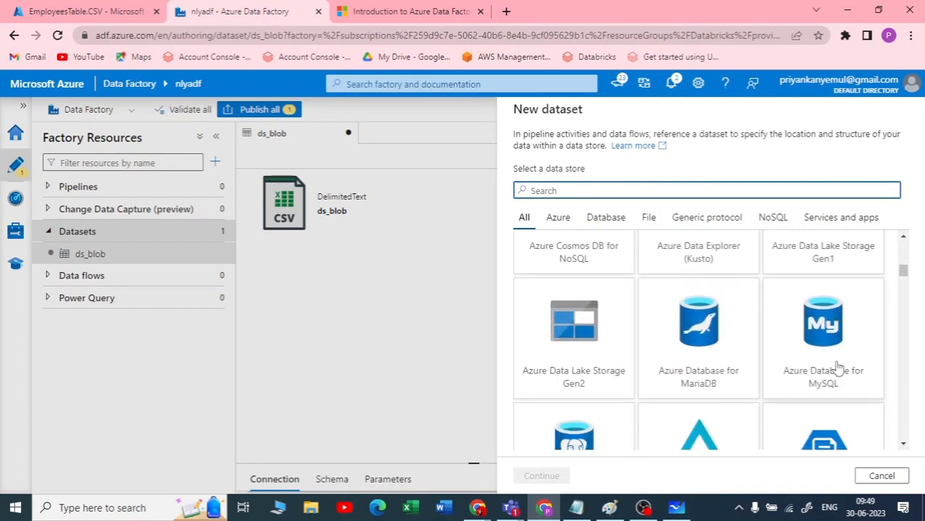
left_click(620, 372)
left_click(523, 479)
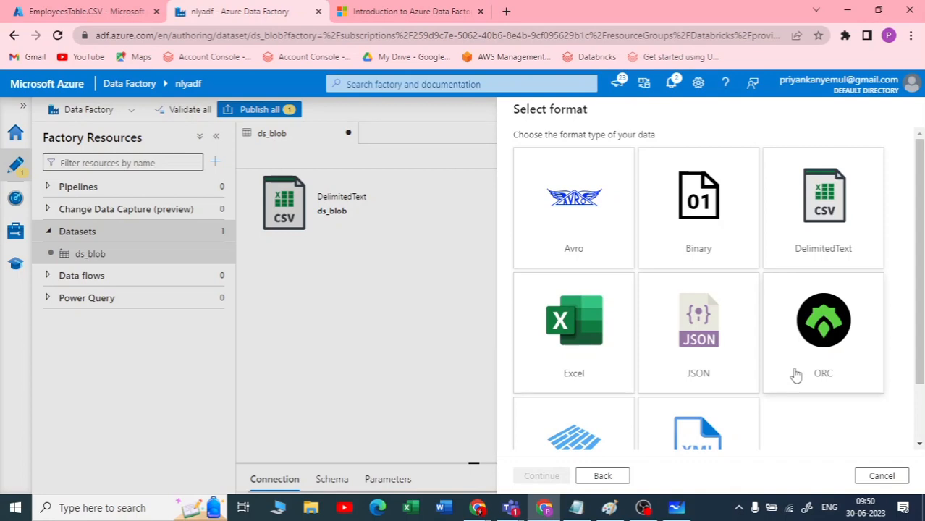
Step: Review the available format types and choose DelimitedText for the Data Lake dataset
scroll(796, 375, "down", 1)
scroll(585, 402, "up", 1)
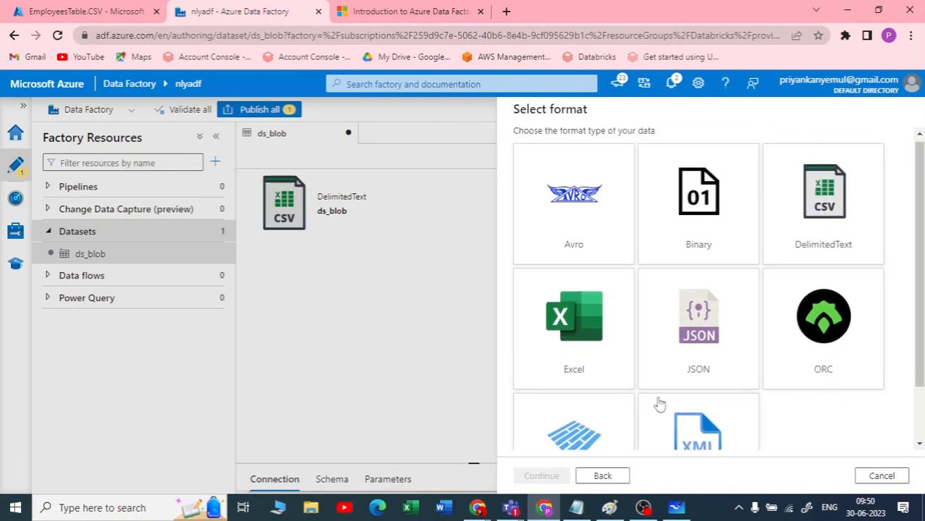
scroll(657, 403, "down", 1)
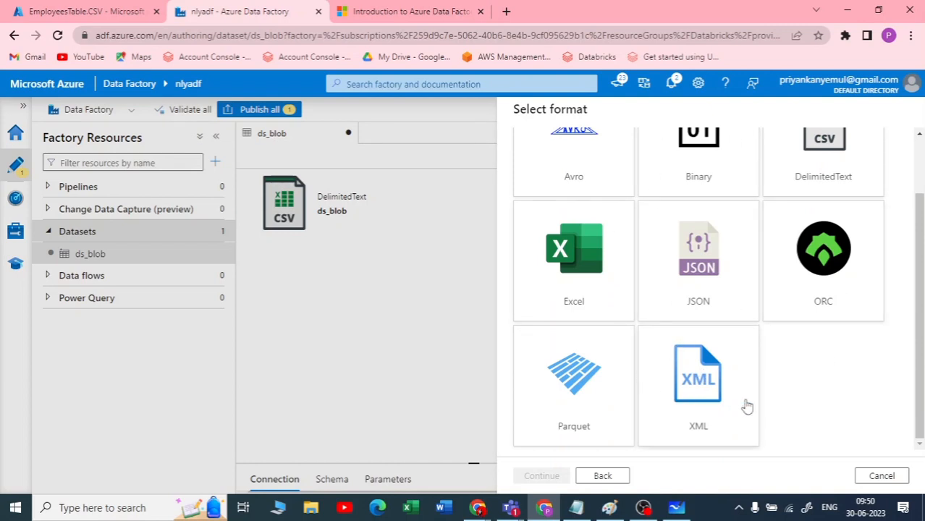
left_click(564, 384)
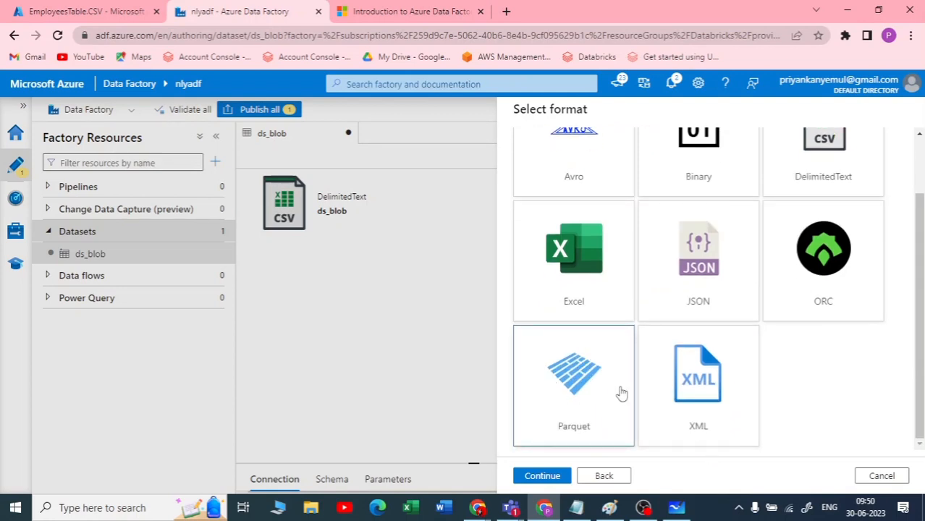
scroll(815, 386, "up", 2)
left_click(781, 244)
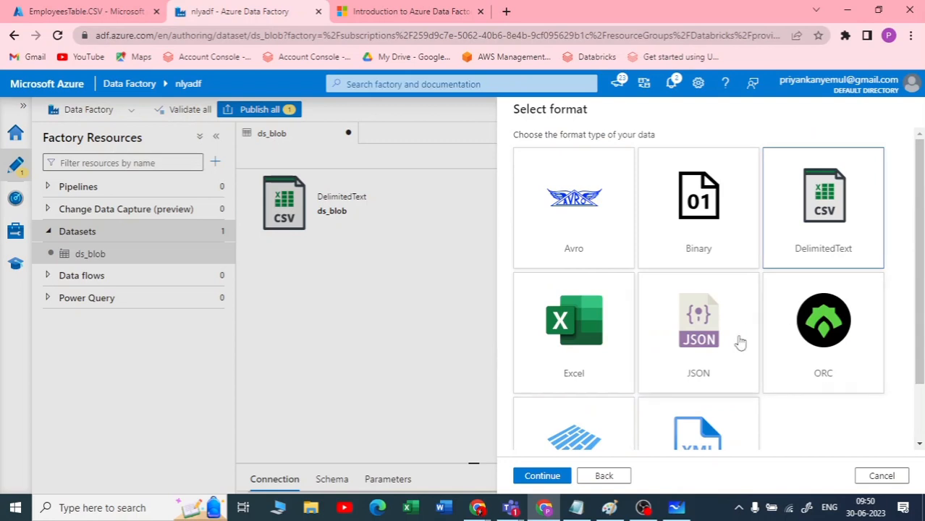
scroll(739, 343, "down", 2)
left_click(523, 477)
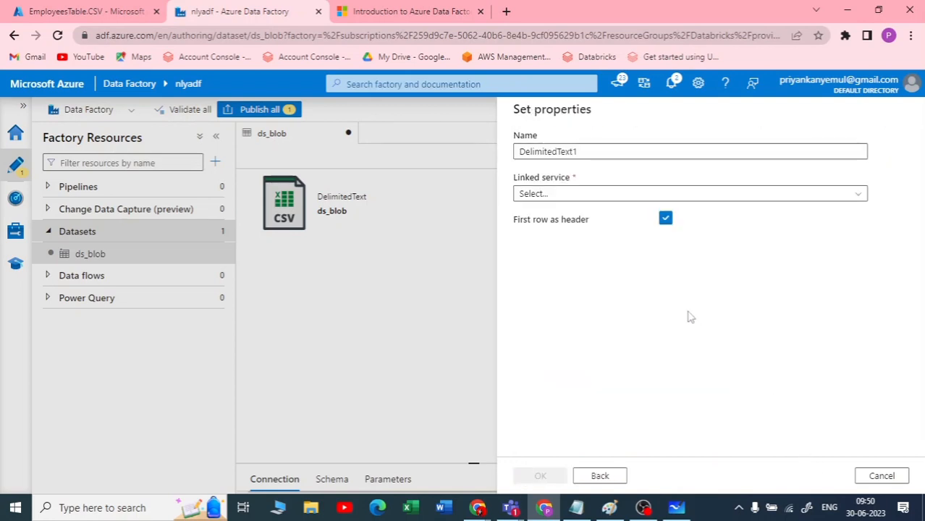
Step: Name the dataset ds_adls and assign it the AzureDataLakeStorage1 linked service
left_click(587, 151)
double_click(587, 151)
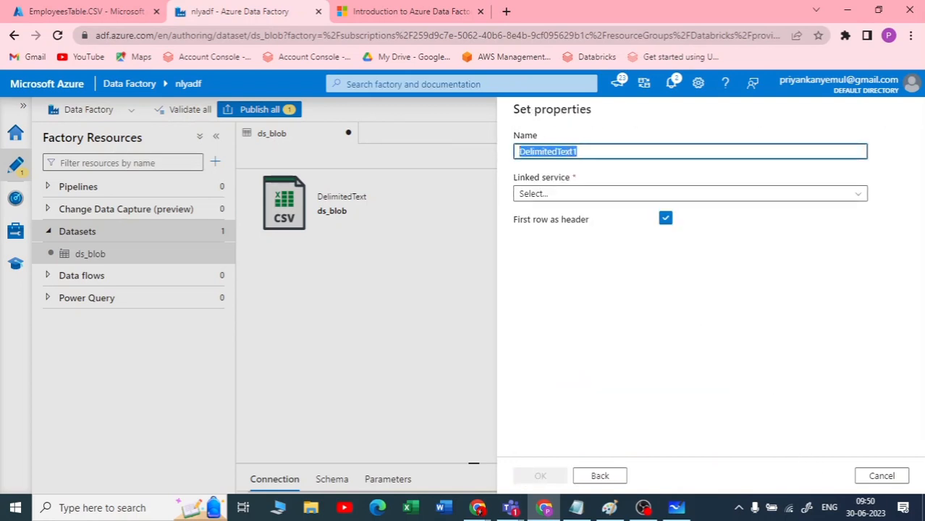
type("ds_adls")
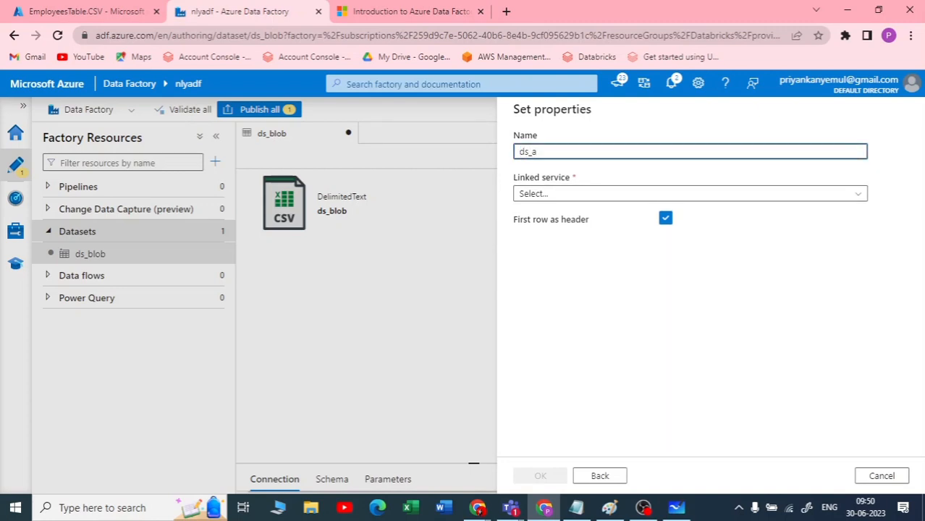
left_click(580, 196)
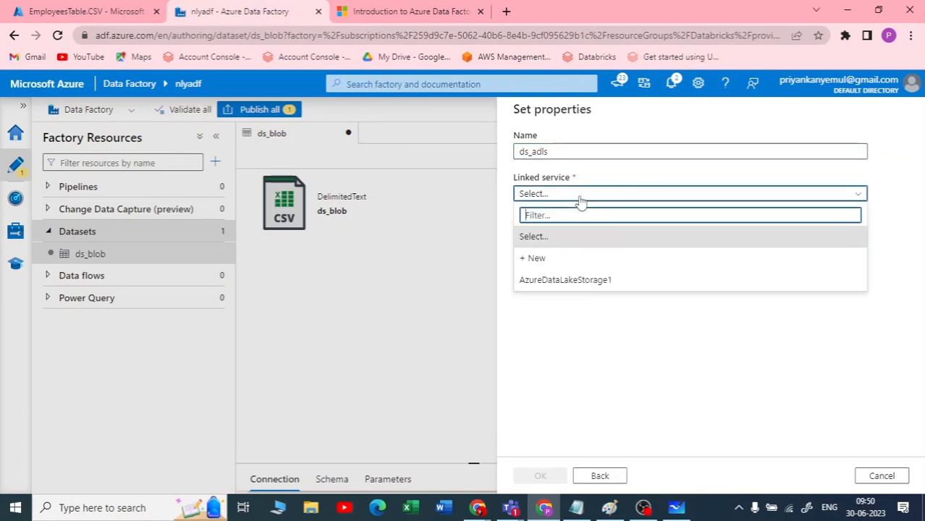
left_click(577, 282)
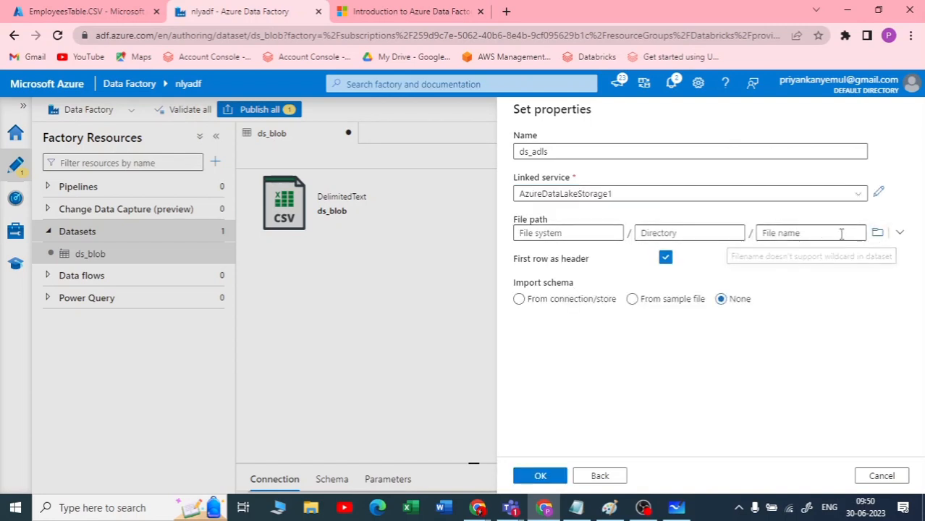
Step: Set the file path to the raw folder inside the input file system by browsing, and create the ds_adls dataset
left_click(878, 233)
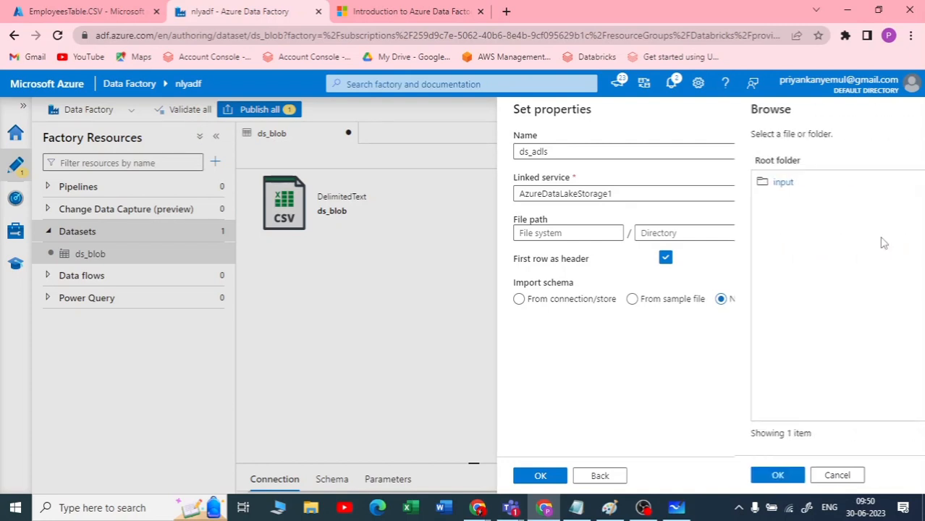
left_click(546, 183)
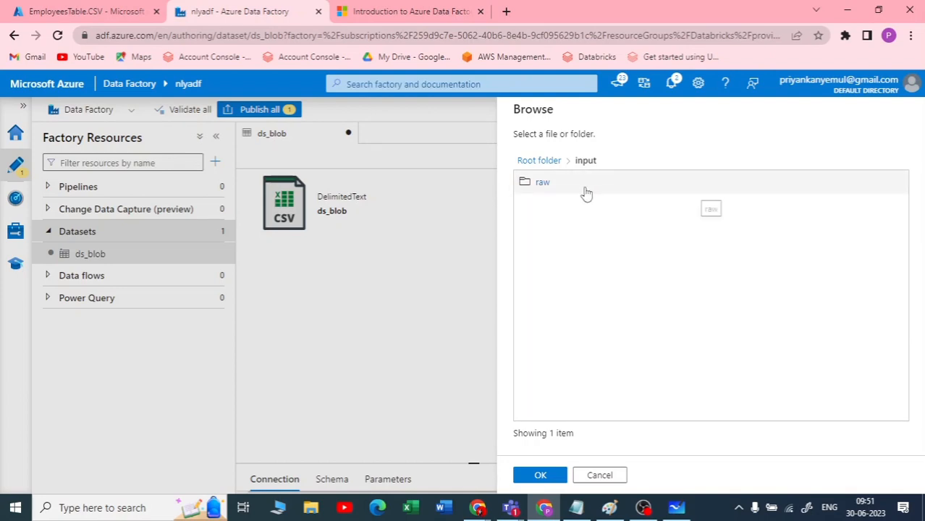
left_click(543, 184)
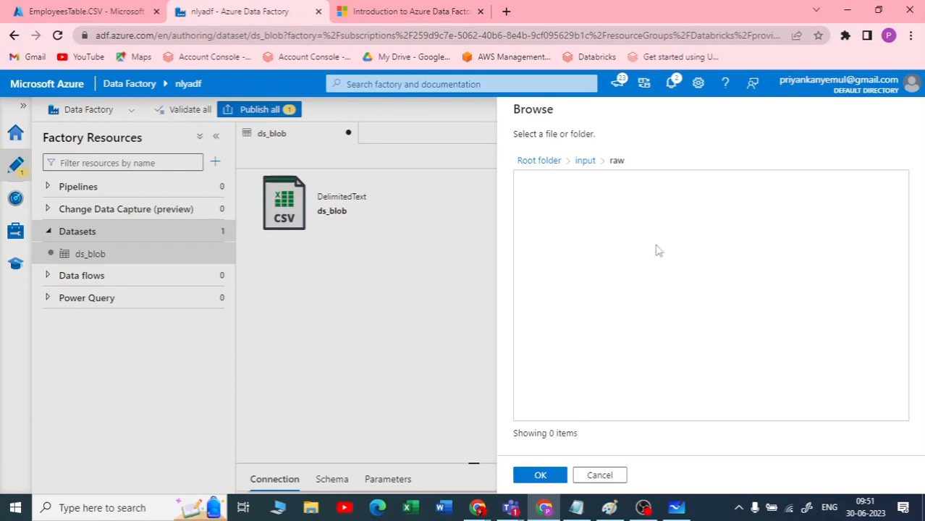
left_click(541, 476)
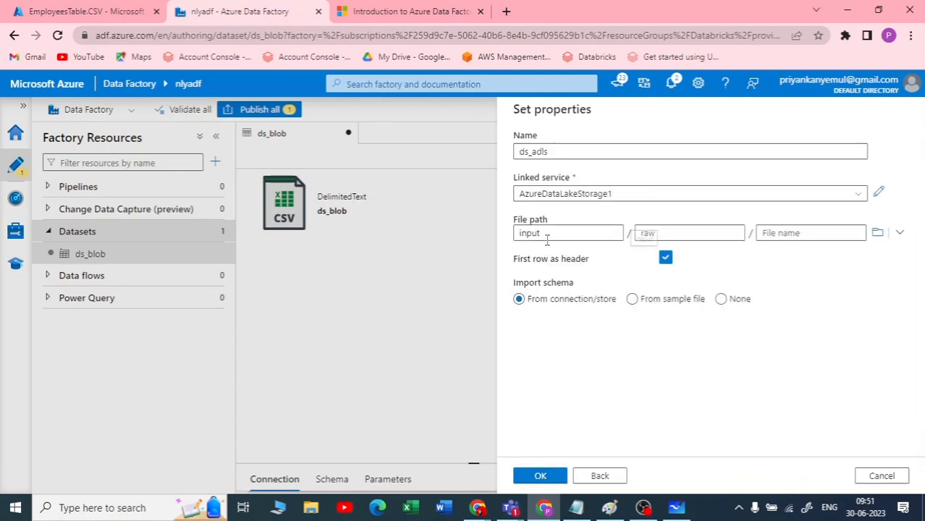
left_click_drag(548, 235, 517, 233)
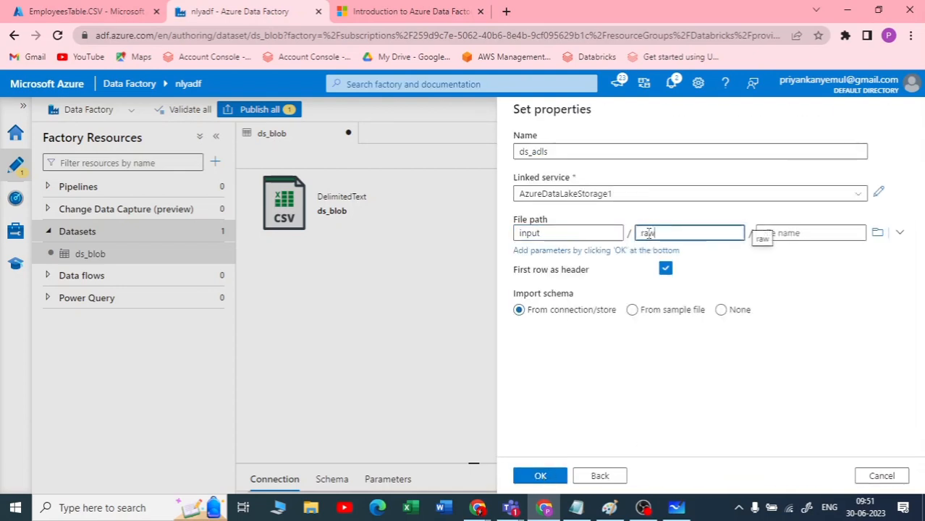
double_click(648, 233)
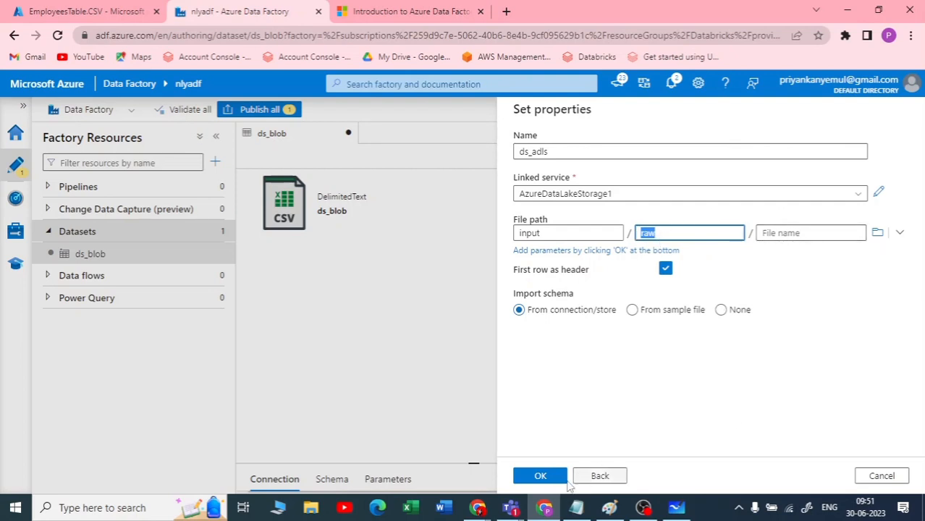
left_click(539, 478)
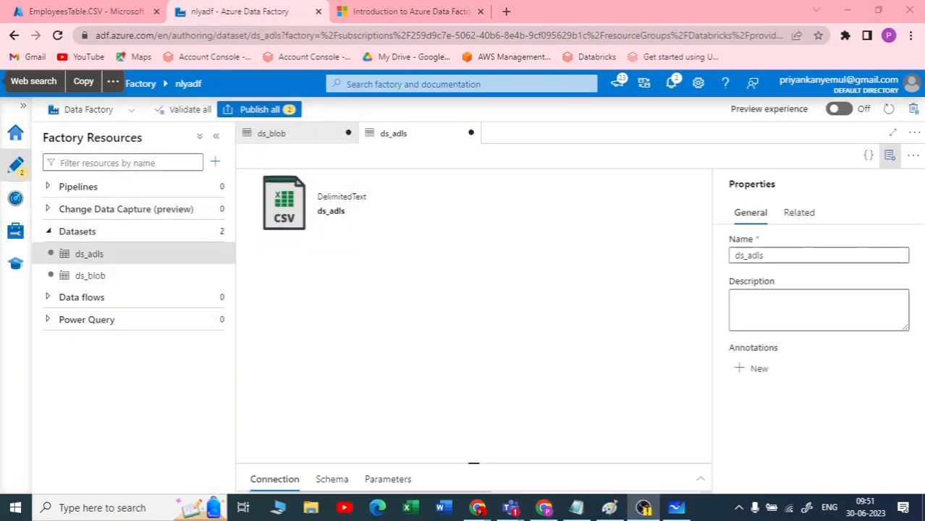
Step: Switch to Microsoft Whiteboard, tick the LS and DS items, and draw a long box with a smaller box inside it below the two DS labels
left_click(684, 510)
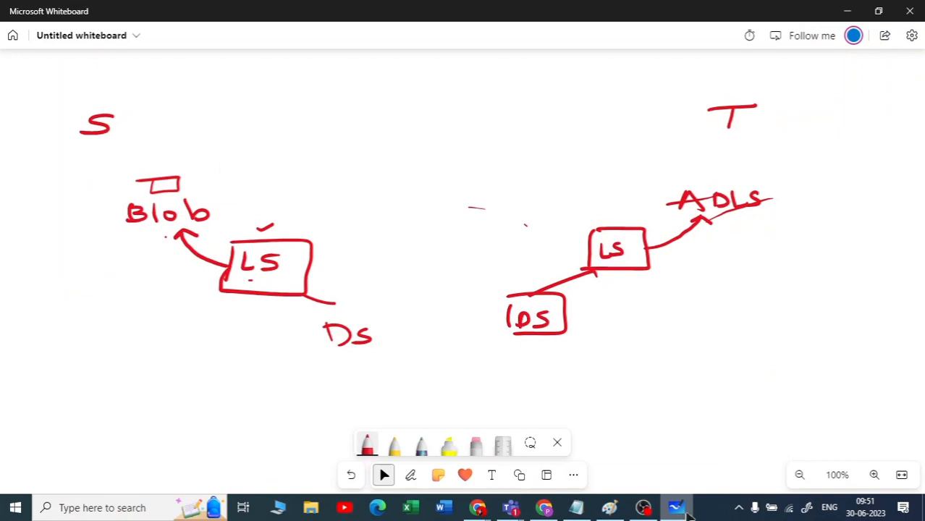
left_click_drag(310, 251, 338, 243)
left_click_drag(583, 223, 615, 213)
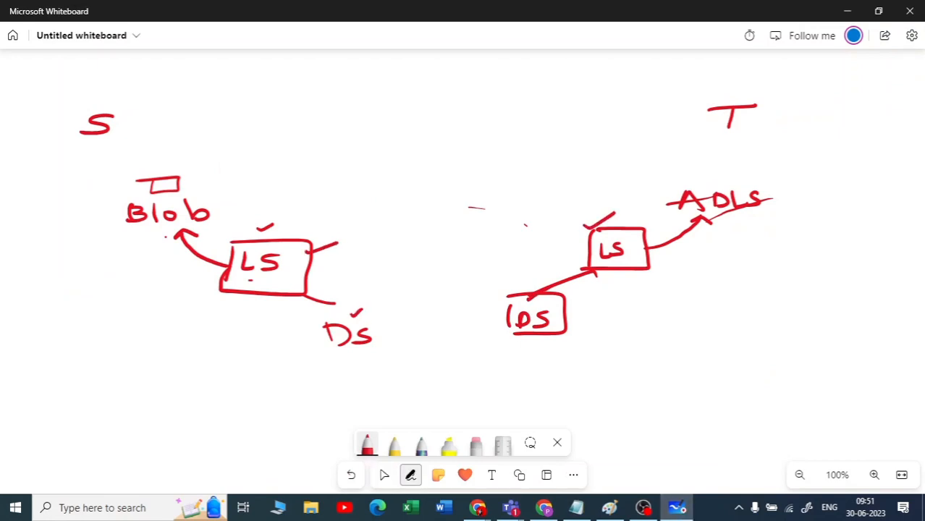
mouse_move(372, 369)
left_mouse_down()
mouse_move(565, 346)
mouse_move(577, 372)
mouse_move(385, 398)
mouse_move(367, 369)
left_mouse_up()
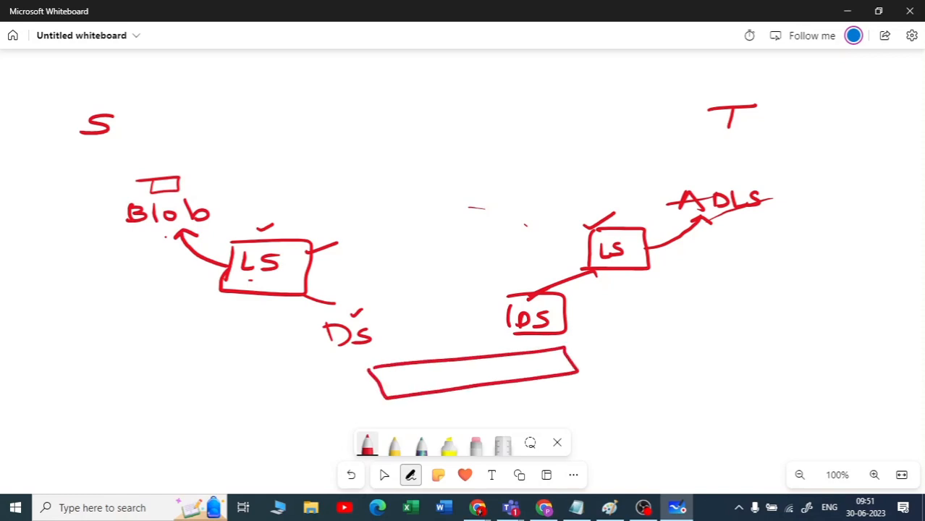
mouse_move(453, 373)
left_mouse_down()
mouse_move(503, 375)
mouse_move(453, 380)
left_mouse_up()
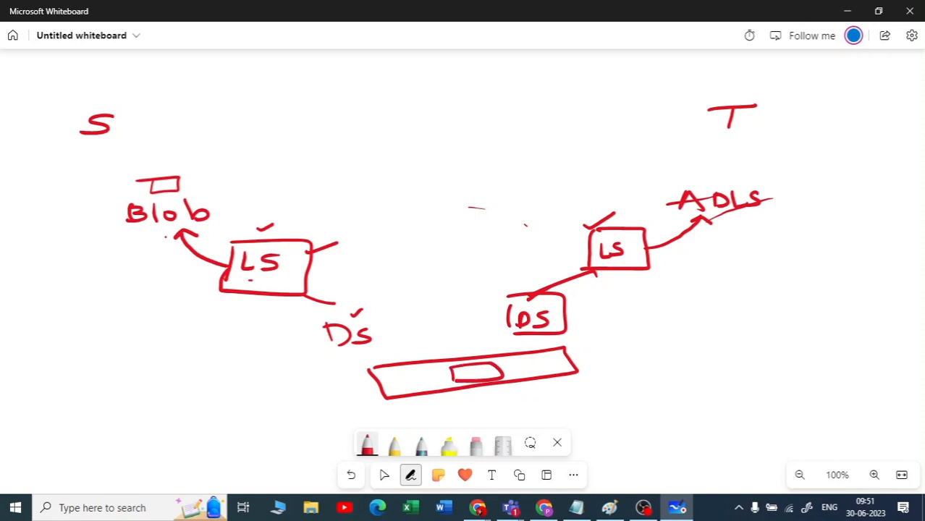
left_click(384, 475)
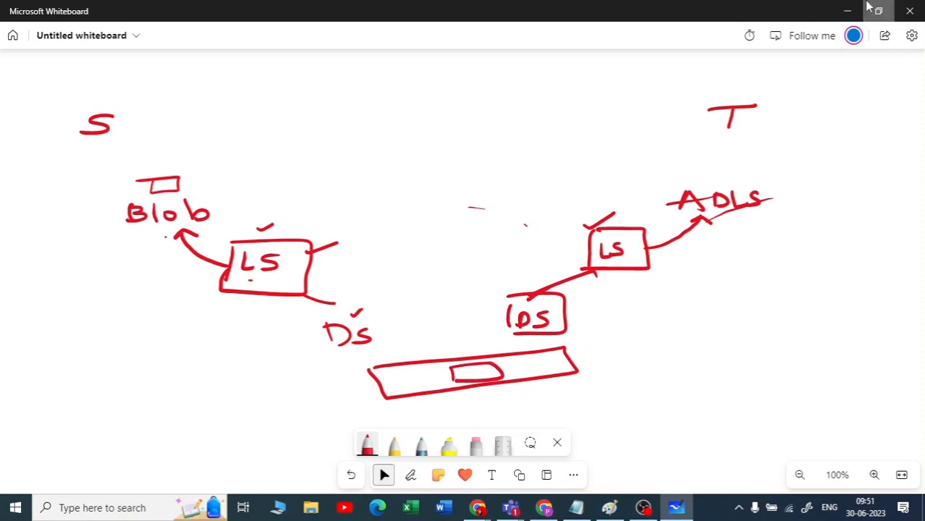
left_click(846, 12)
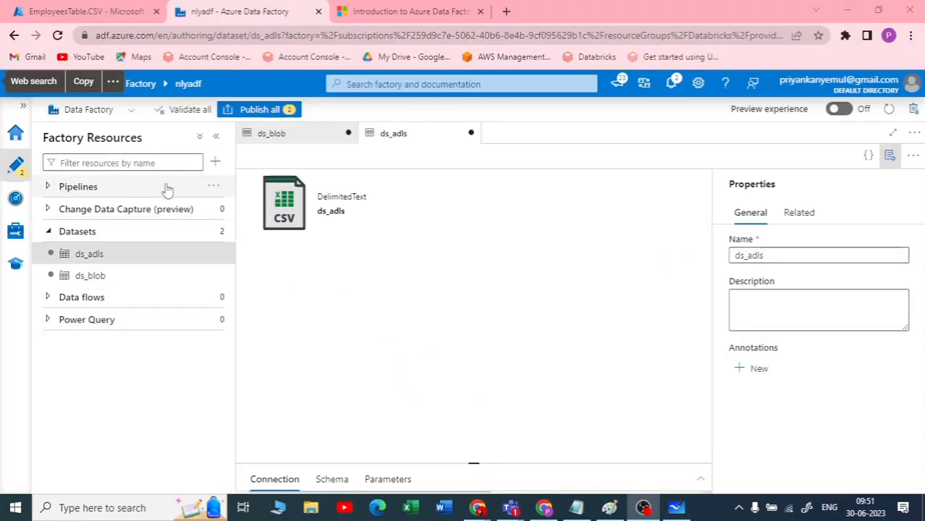
Step: Check the ds_blob and ds_adls datasets, and create a new pipeline in the factory resources
left_click(320, 133)
left_click(415, 135)
left_click(335, 139)
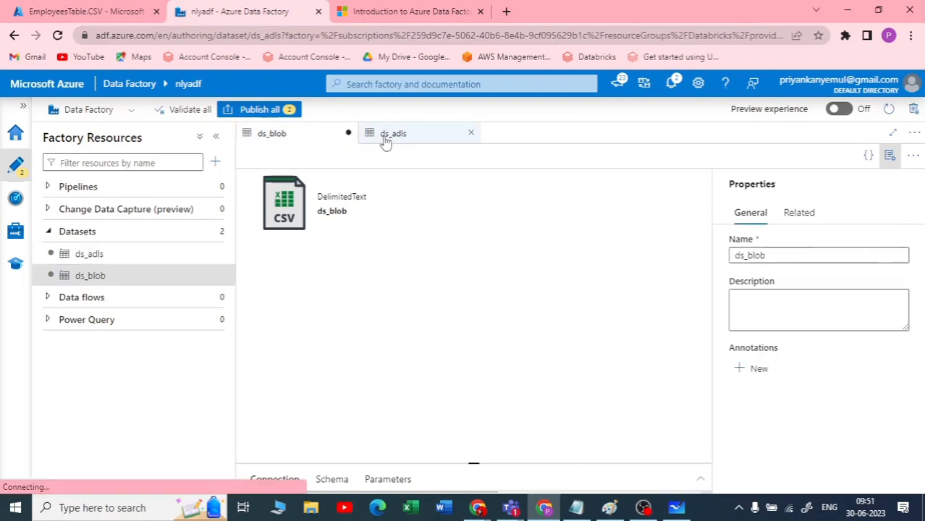
left_click(382, 139)
left_click(49, 188)
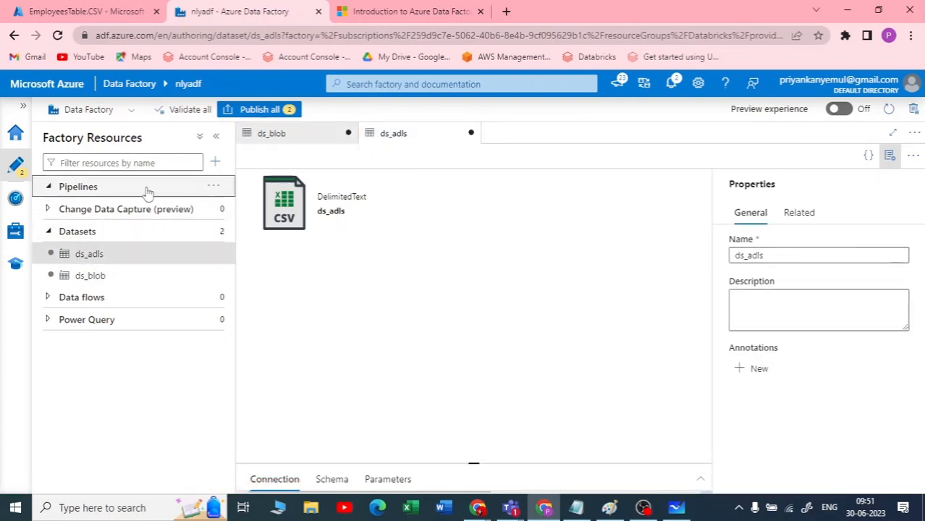
left_click(213, 186)
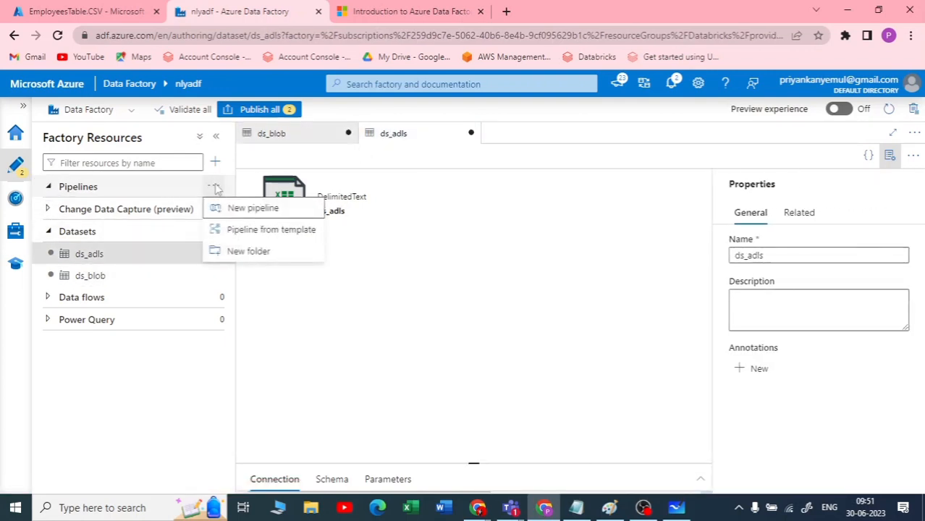
left_click(261, 215)
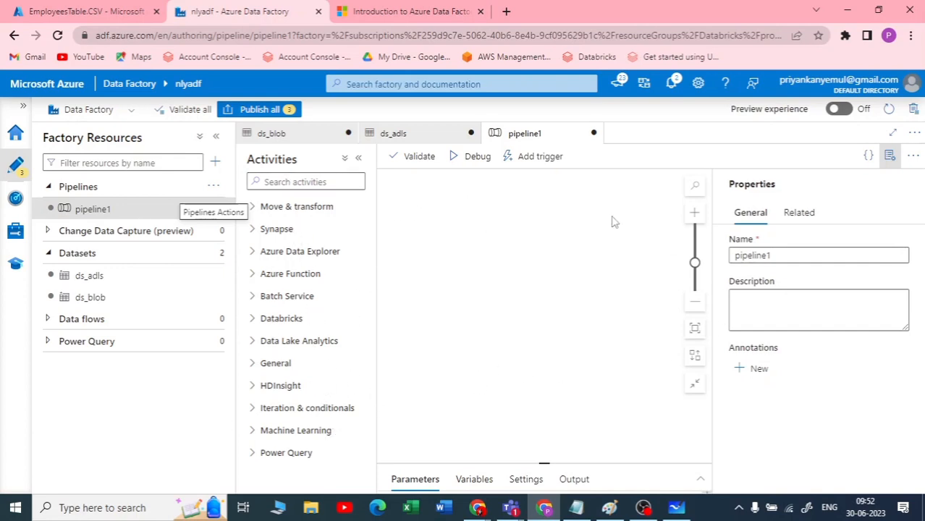
Step: Collapse the pipeline's Properties pane and the Factory Resources list to widen the design canvas
left_click(890, 156)
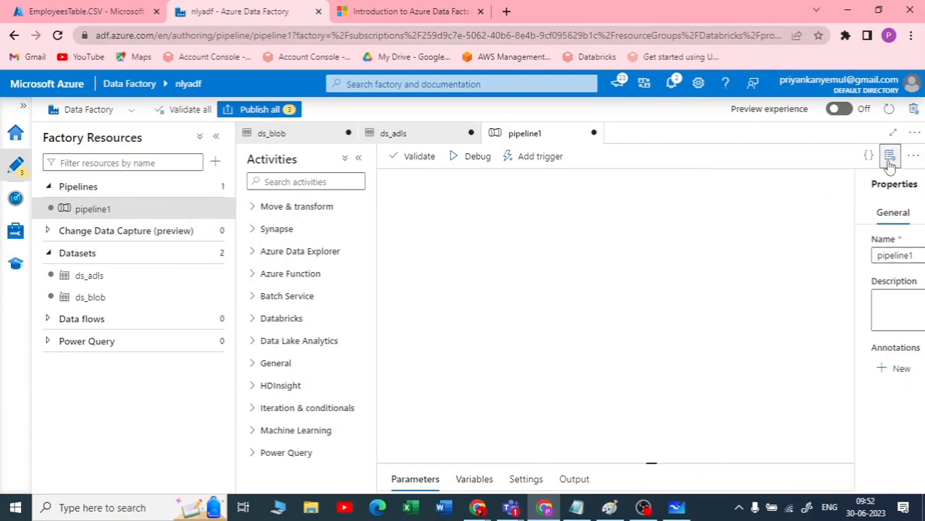
left_click(890, 156)
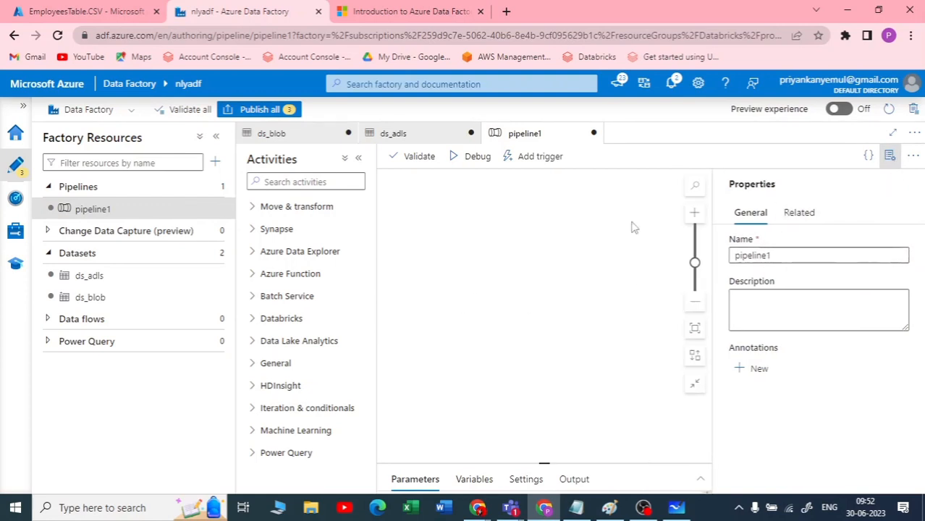
left_click(889, 159)
left_click(890, 157)
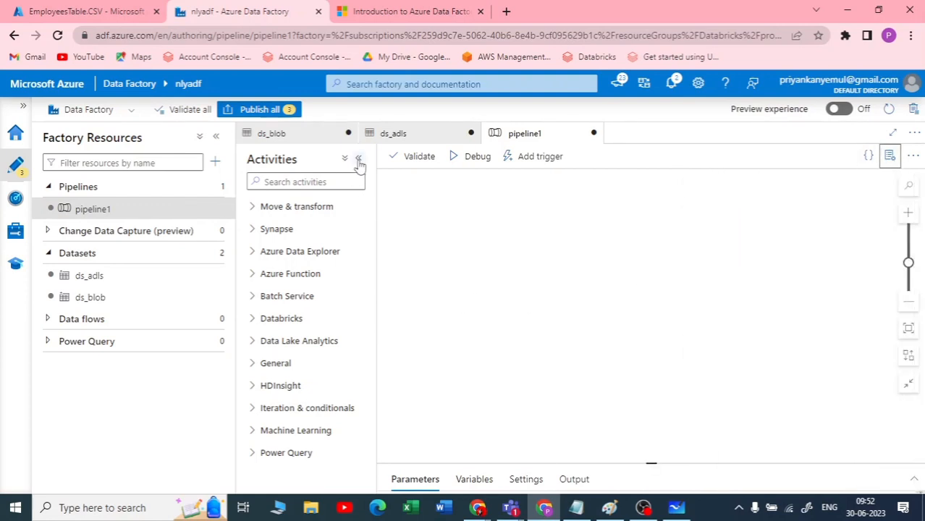
left_click_drag(236, 146, 132, 153)
left_click(188, 142)
left_click(186, 144)
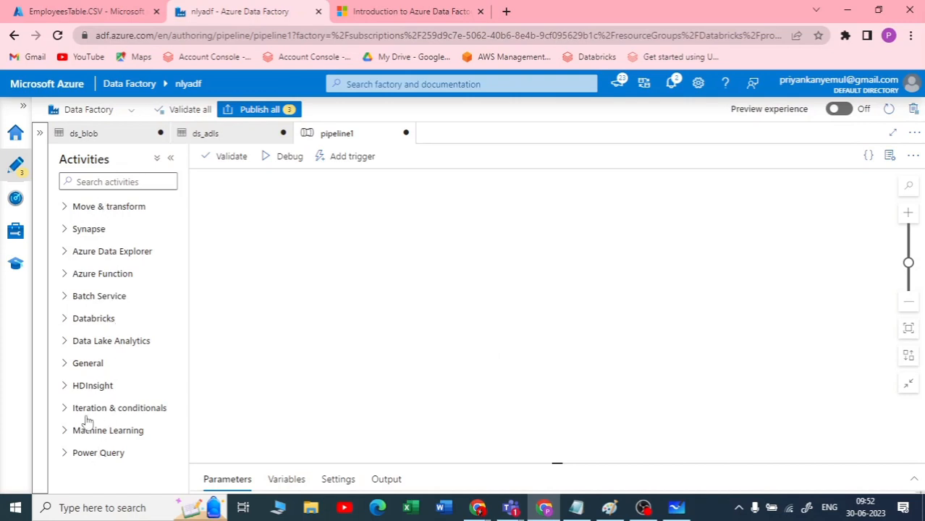
Step: Examine the pipeline activities offered under Move & transform, Synapse and Databricks
left_click(64, 209)
scroll(116, 297, "down", 1)
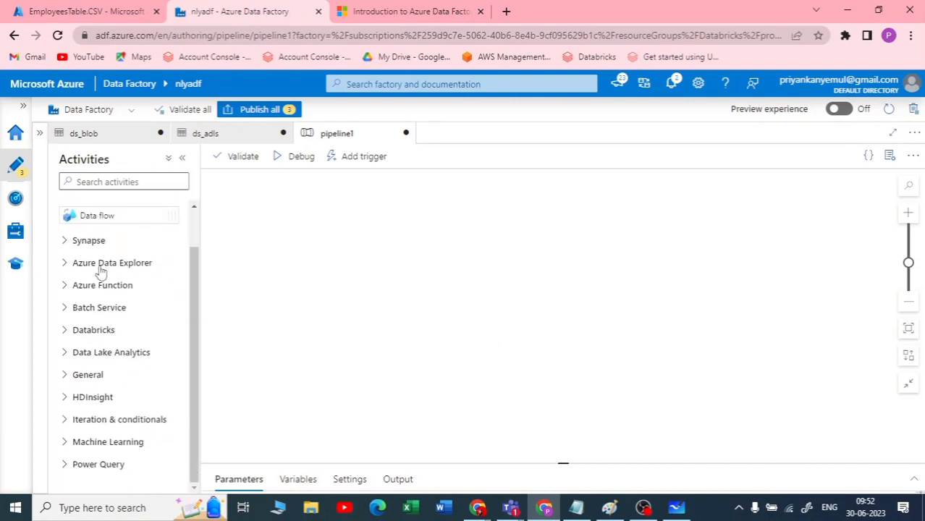
scroll(102, 268, "up", 1)
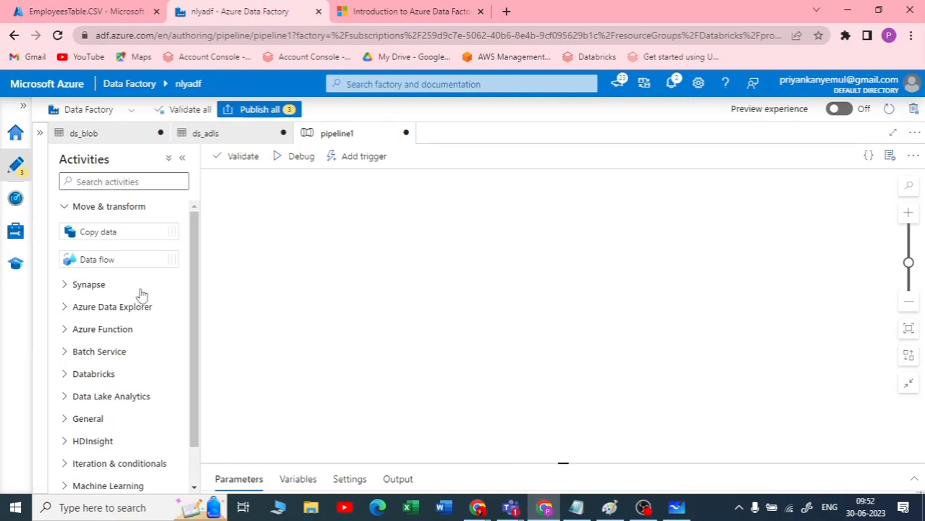
left_click(65, 286)
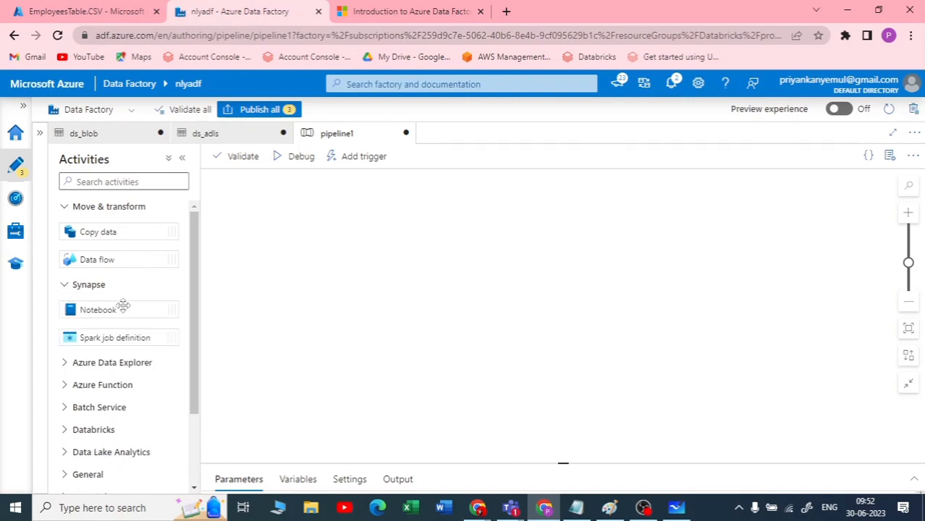
left_click(70, 288)
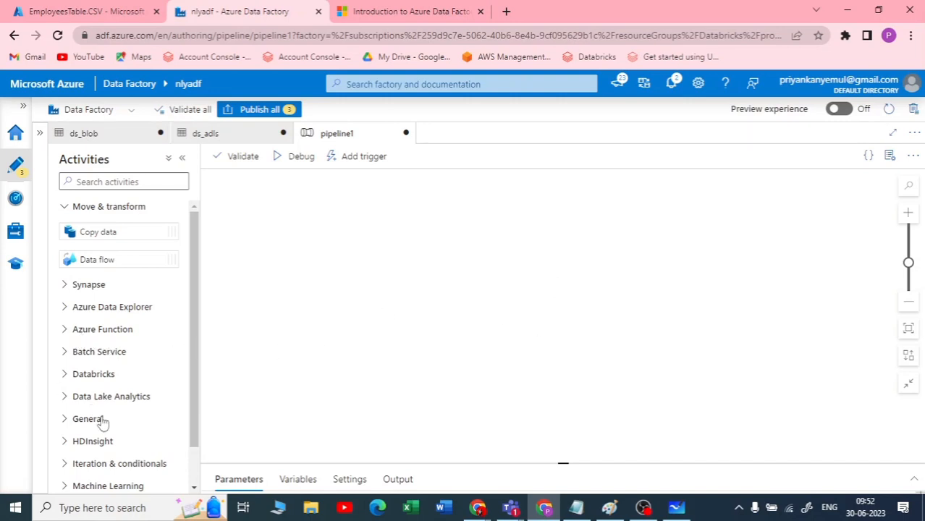
left_click(65, 375)
scroll(101, 391, "down", 3)
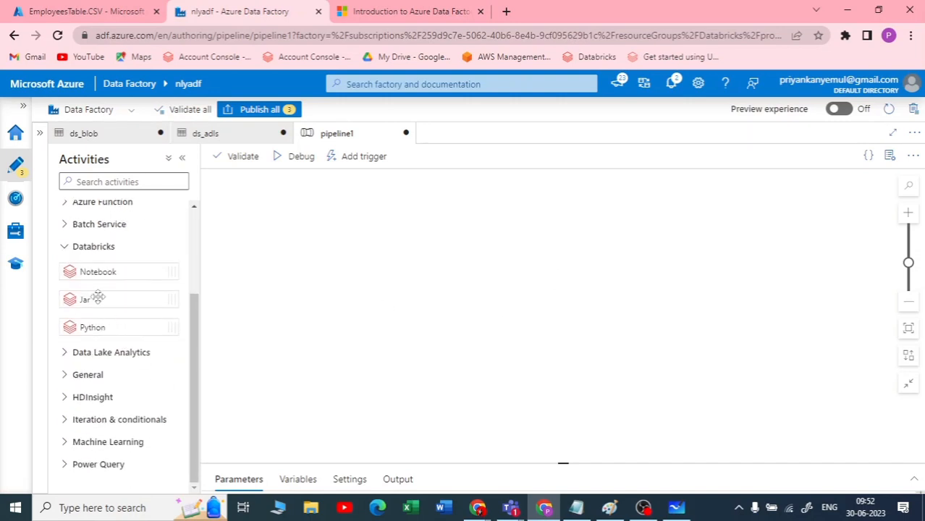
left_click(65, 247)
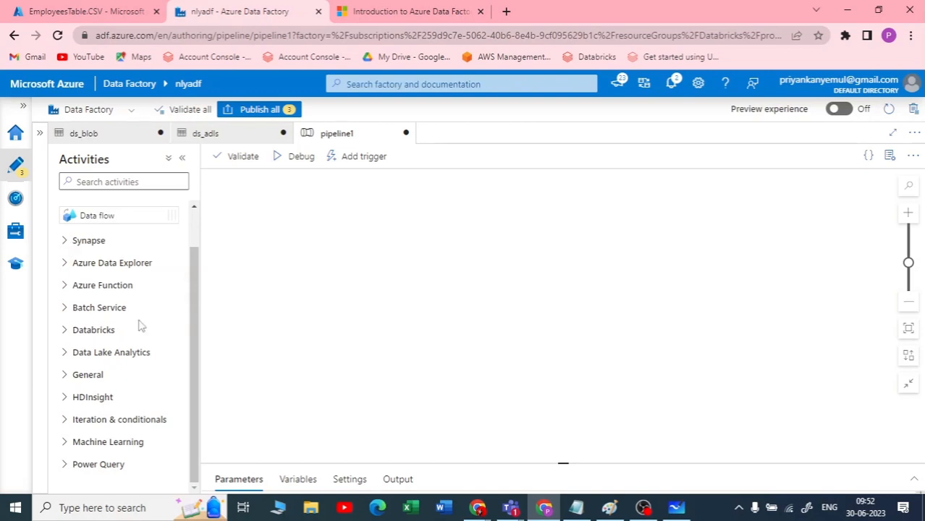
Step: Examine the pipeline activities offered under Machine Learning, Power Query and HDInsight
left_click(64, 444)
scroll(84, 406, "down", 2)
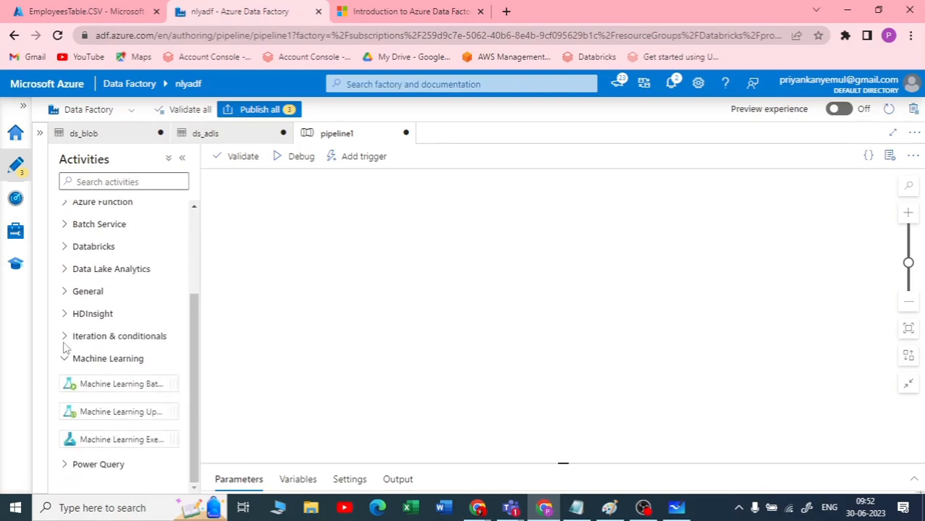
left_click(64, 358)
left_click(95, 467)
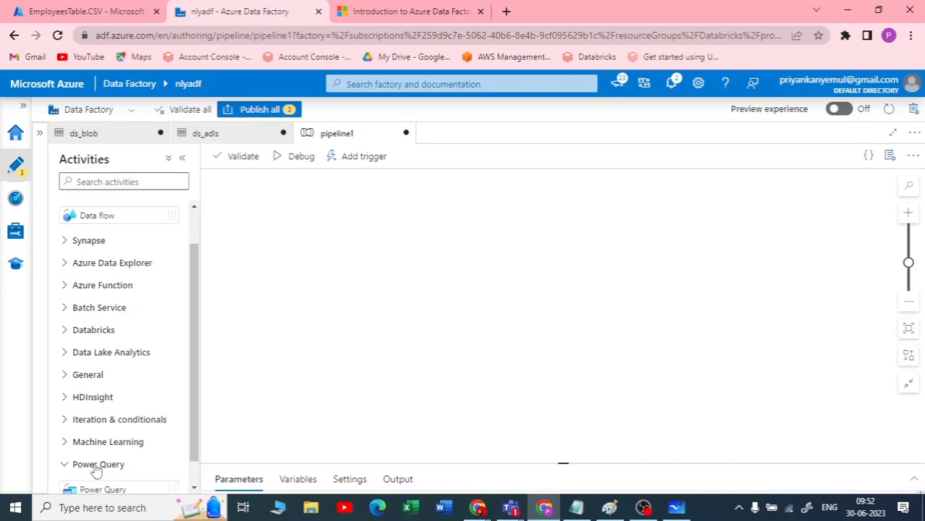
scroll(87, 461, "down", 1)
left_click(64, 369)
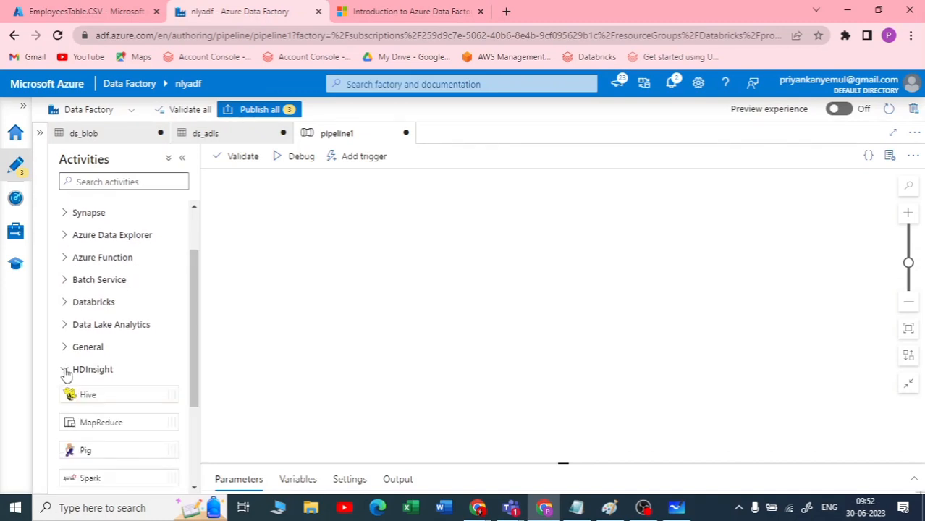
scroll(112, 411, "down", 2)
scroll(101, 340, "up", 4)
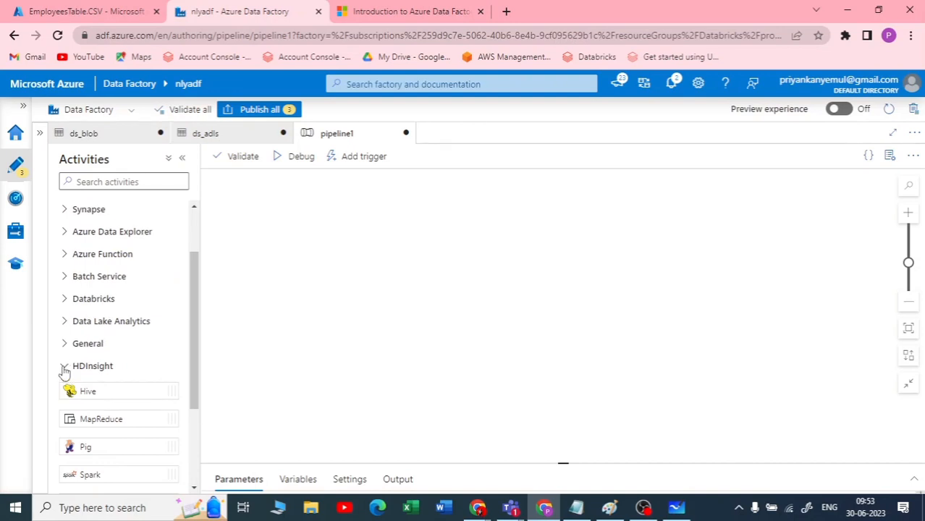
left_click(64, 368)
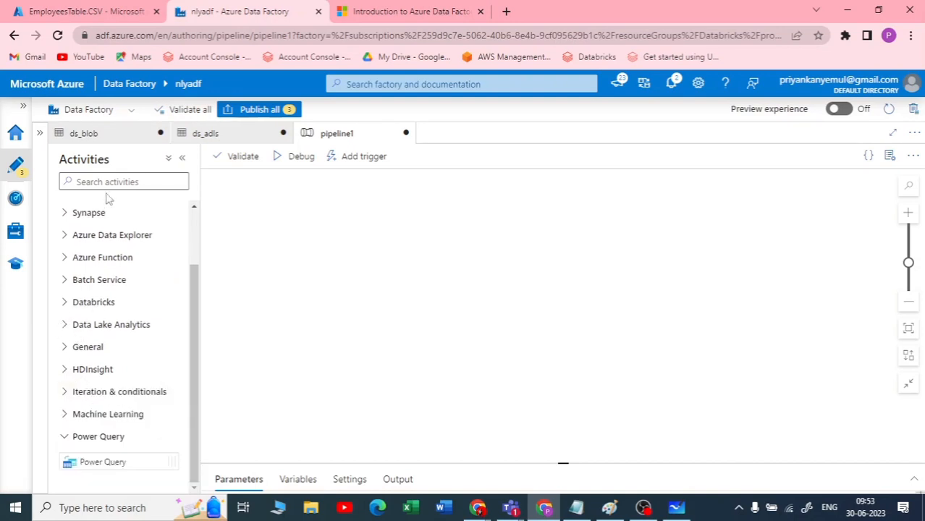
scroll(97, 323, "up", 3)
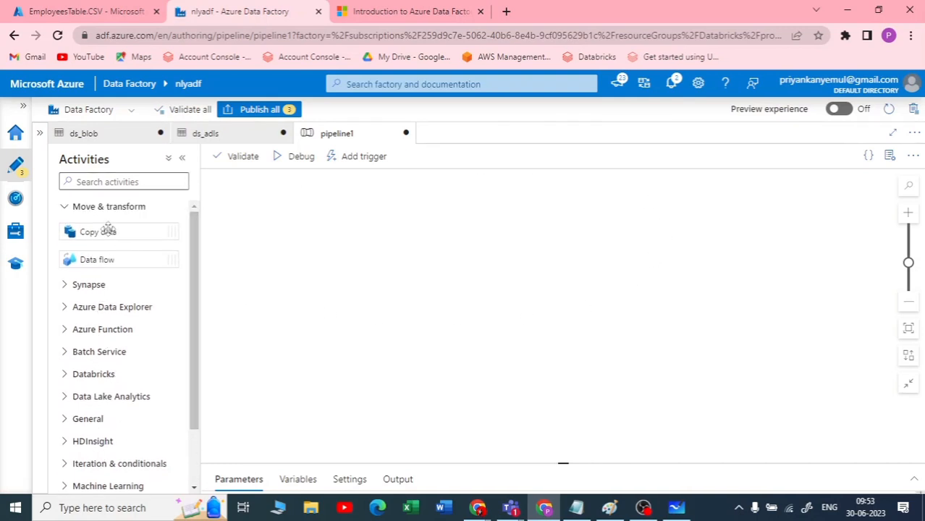
Step: Add a Copy data activity to the middle of the pipeline canvas and enlarge its settings area
left_click_drag(107, 230, 470, 278)
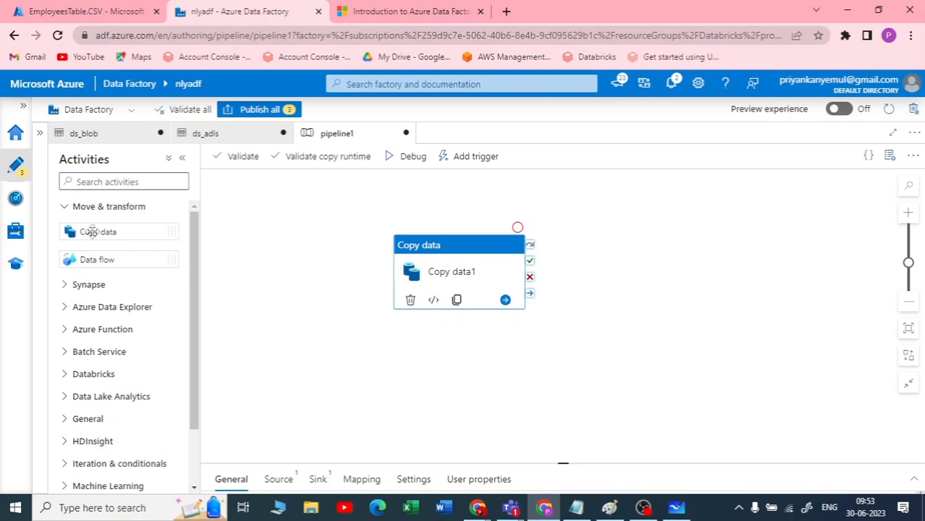
left_click_drag(480, 257, 490, 239)
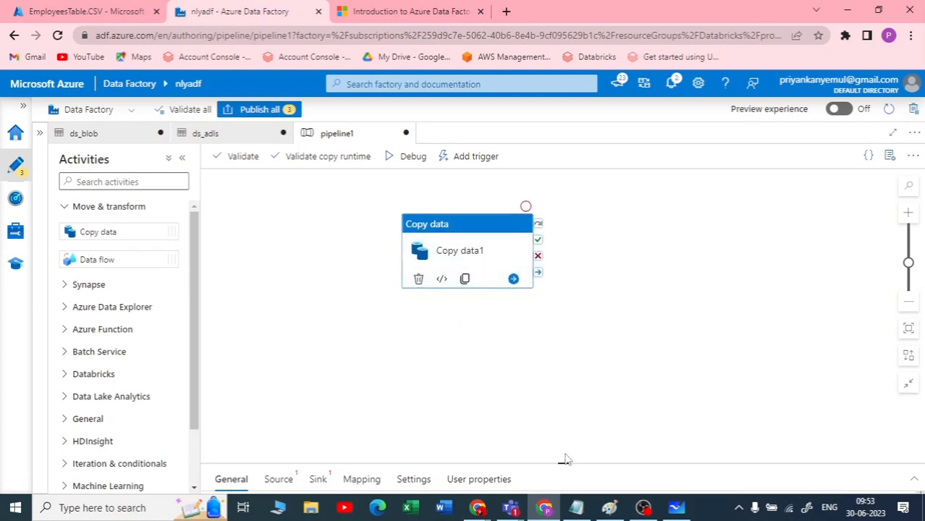
left_click_drag(565, 459, 562, 316)
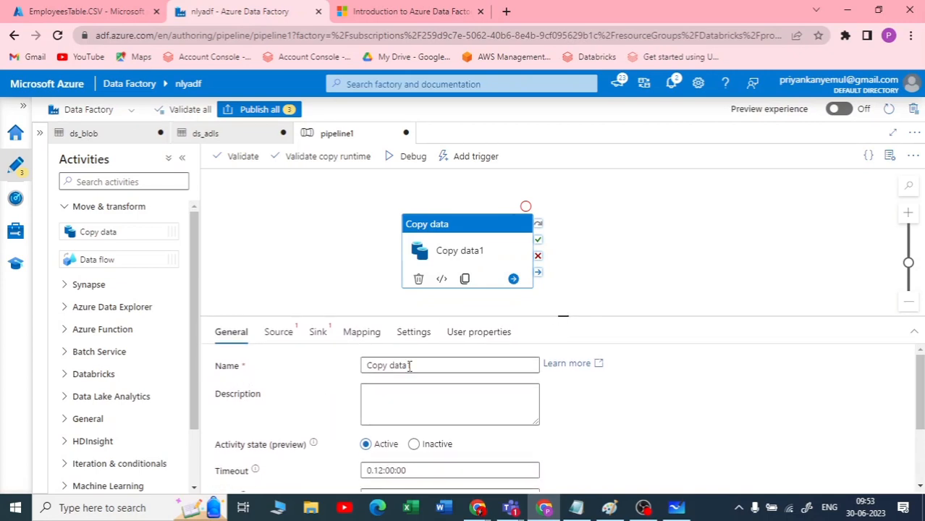
Step: Review the Copy data activity's general settings, including name, activity state, timeout, retry and secure input and output options
left_click_drag(427, 365, 364, 365)
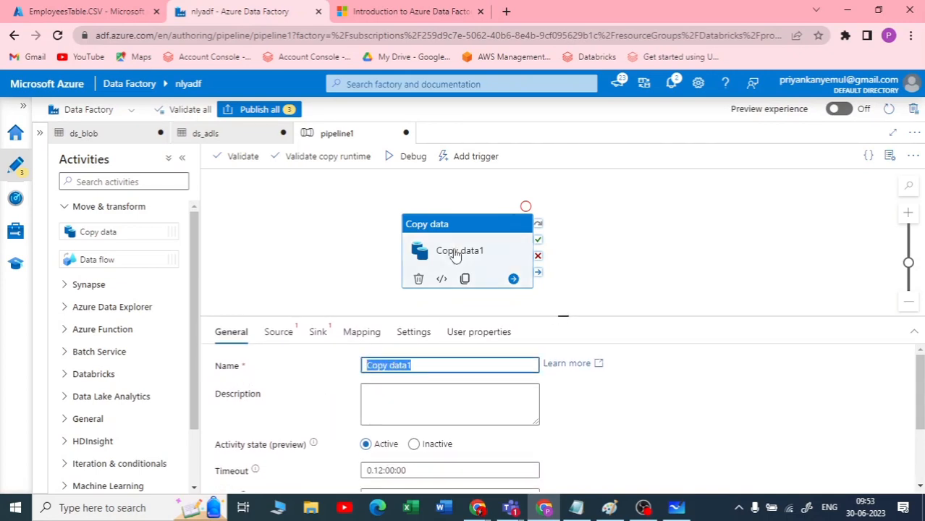
scroll(317, 398, "down", 2)
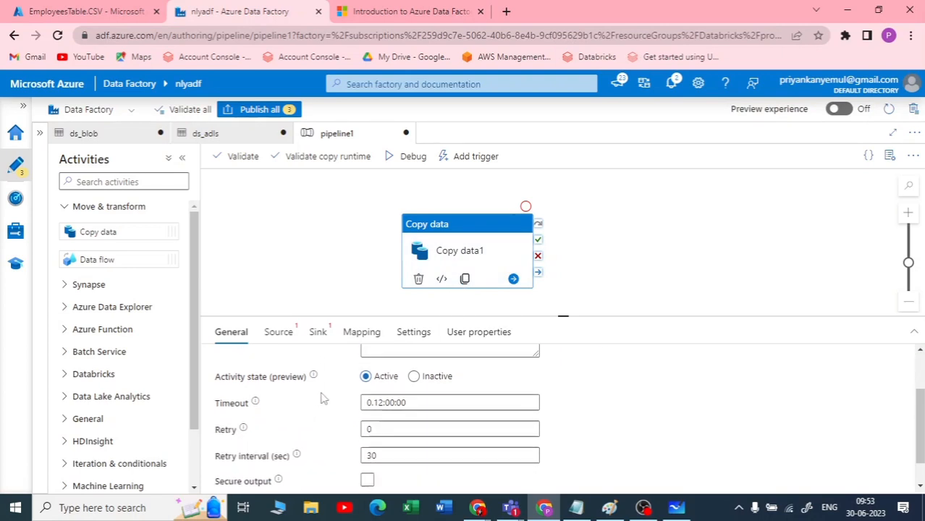
scroll(322, 397, "up", 2)
scroll(289, 410, "down", 1)
scroll(290, 409, "down", 2)
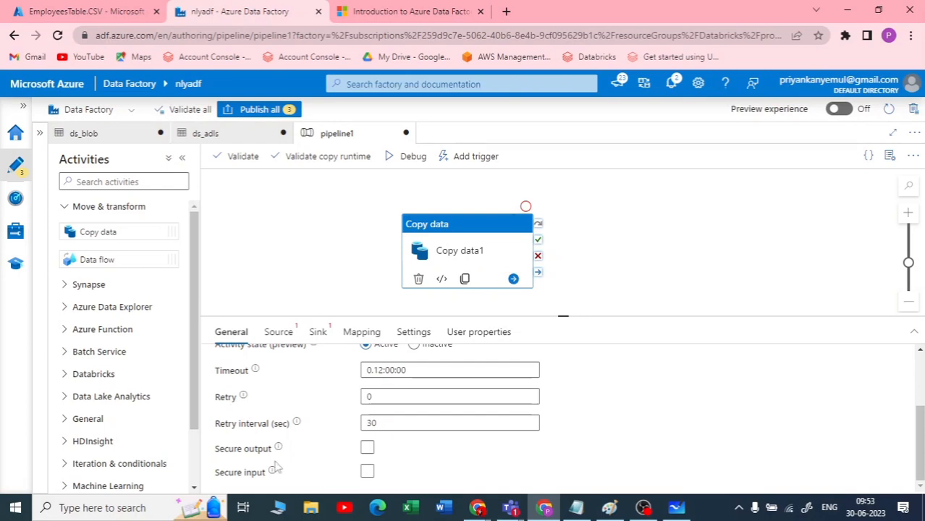
scroll(265, 414, "up", 2)
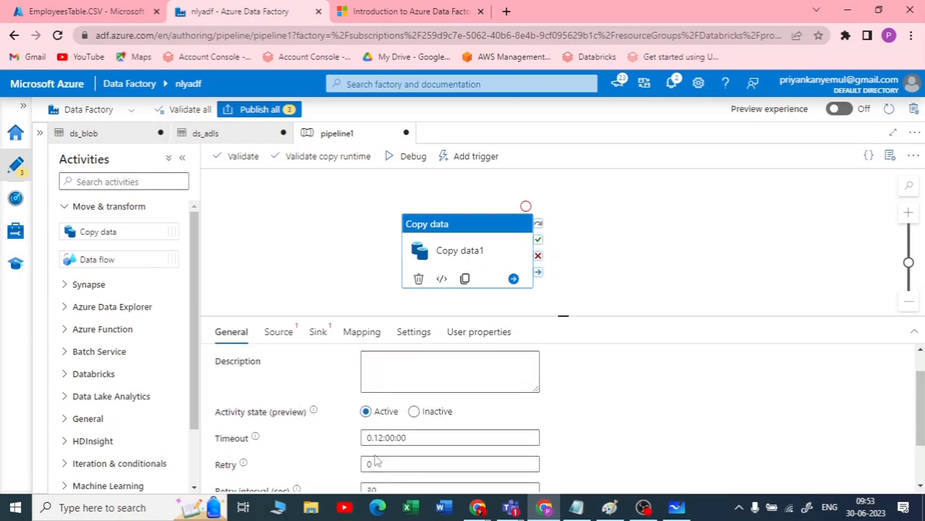
Step: Set the Copy data activity's source dataset to ds_blob after checking the whiteboard sketch, and review the source options
left_click(278, 334)
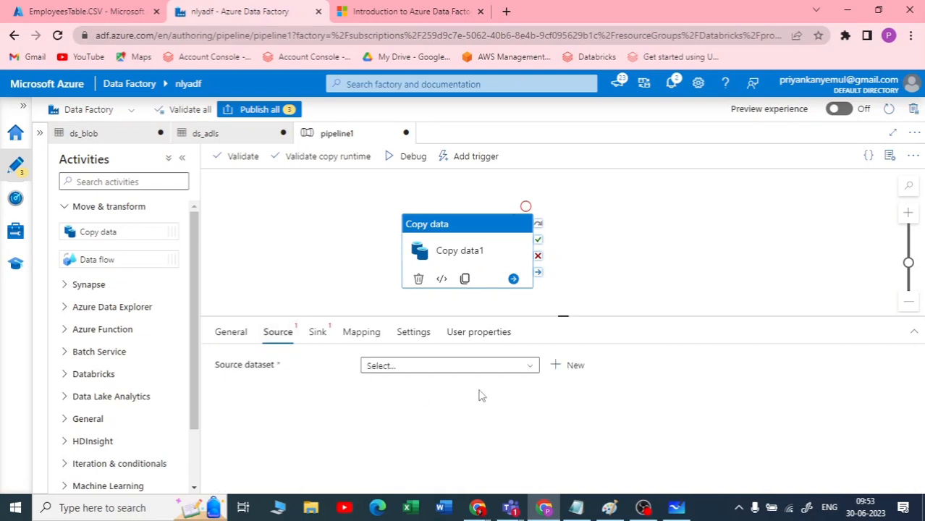
left_click(665, 506)
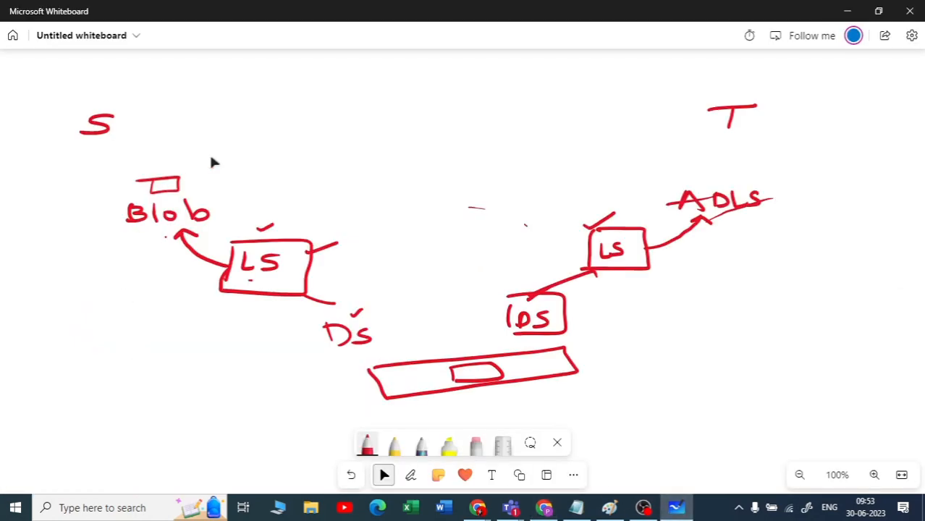
left_click(847, 11)
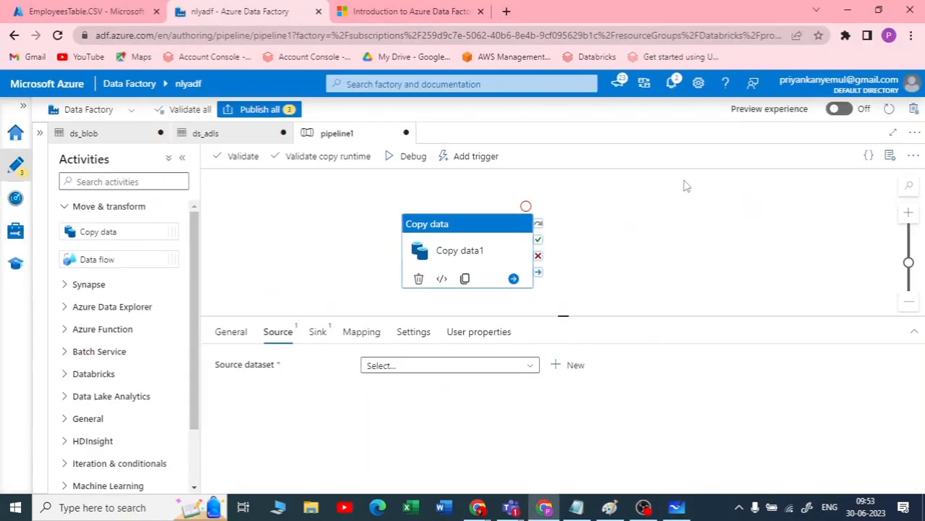
left_click(506, 369)
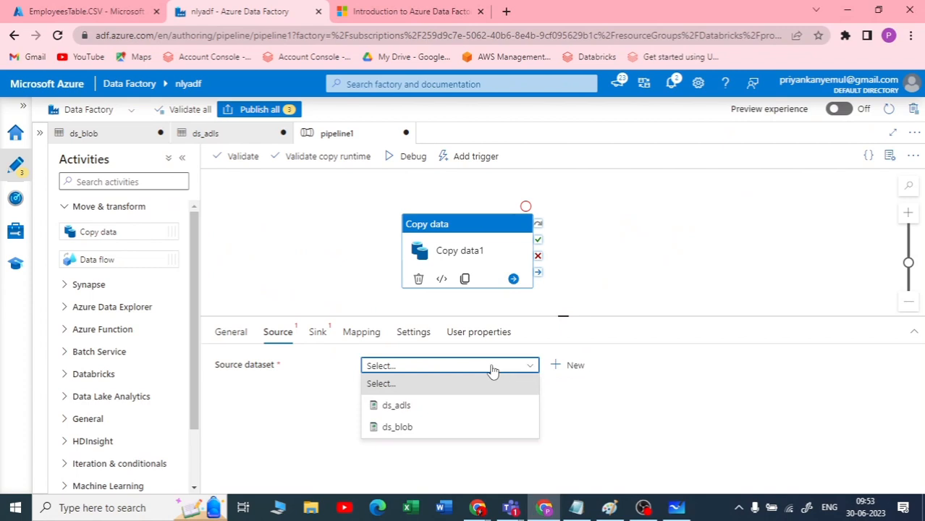
left_click(407, 436)
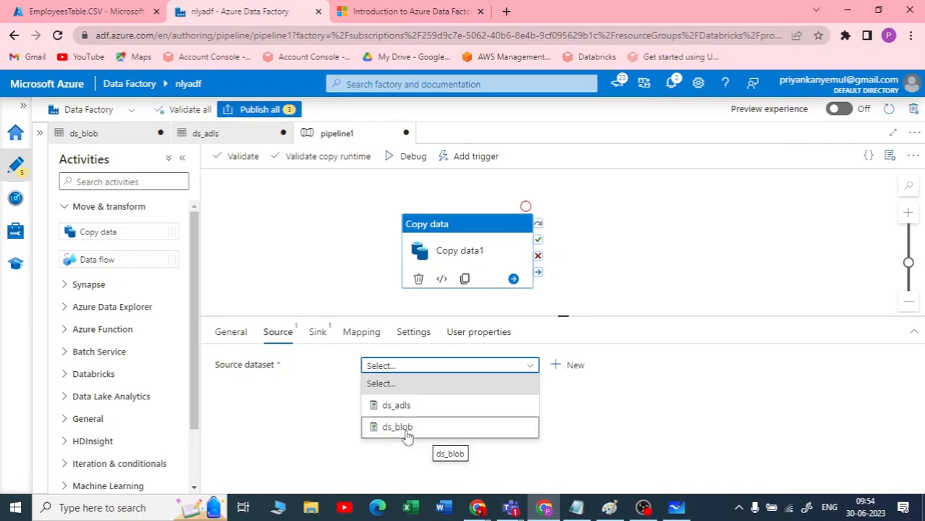
left_click(407, 435)
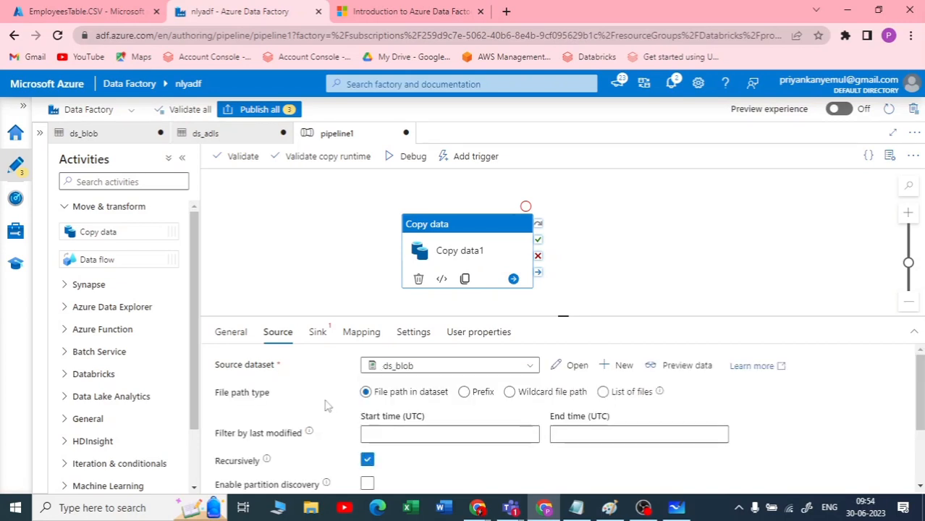
scroll(447, 378, "down", 1)
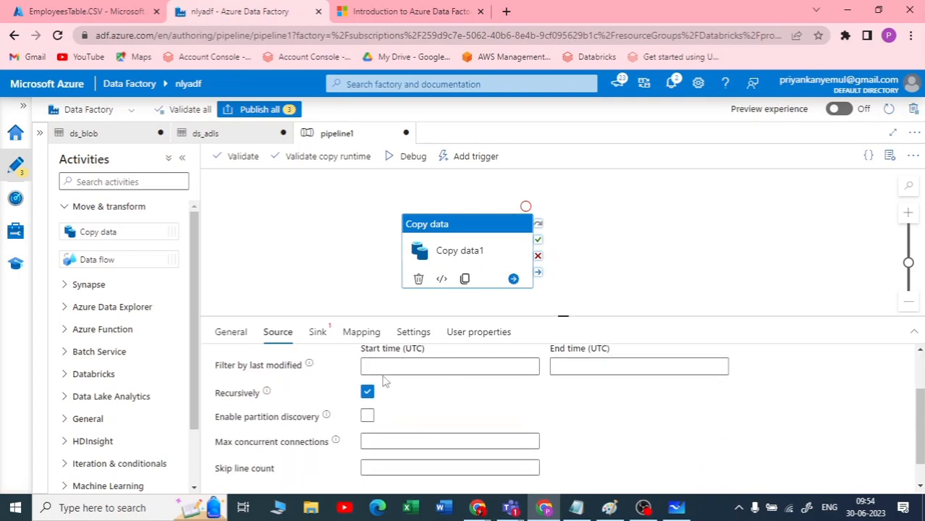
scroll(385, 381, "down", 1)
scroll(394, 440, "up", 2)
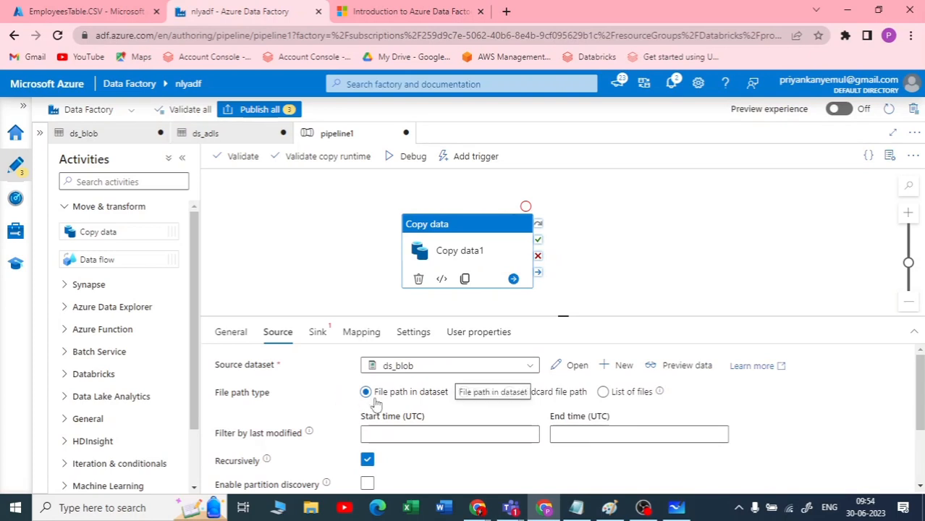
Step: Preview the ds_blob source data, and set the Copy data activity's sink dataset to ds_adls
left_click(678, 370)
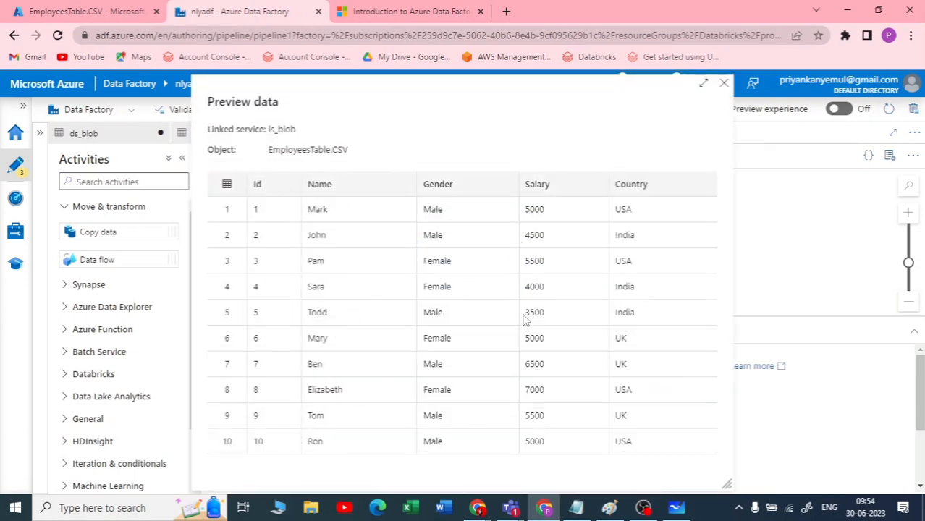
left_click(724, 84)
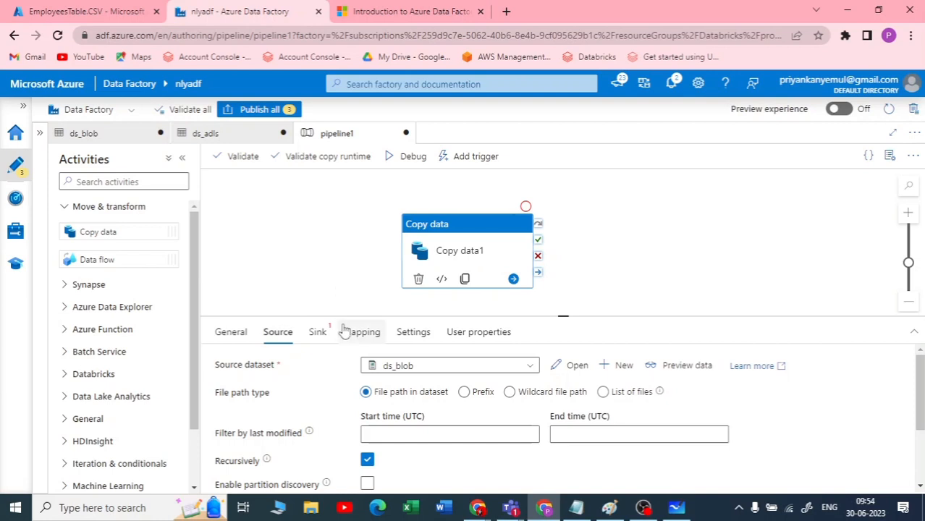
left_click(316, 337)
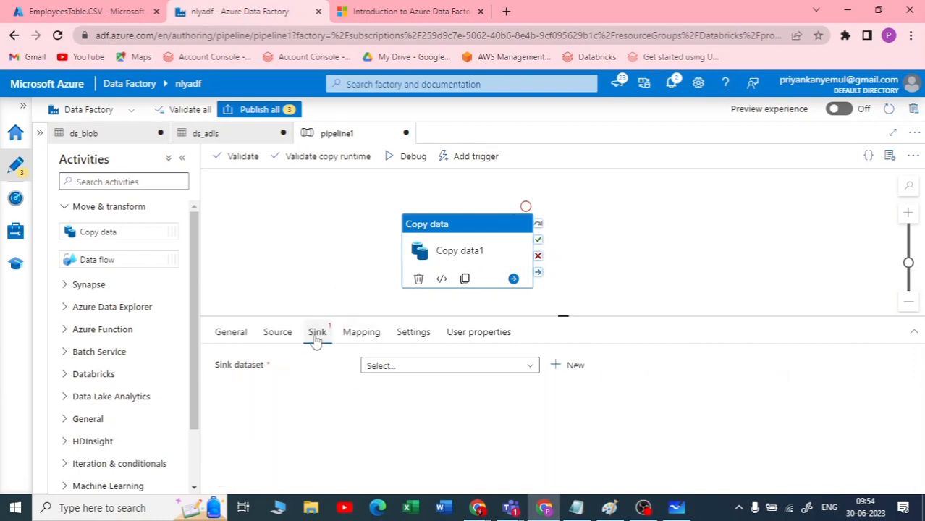
left_click(492, 367)
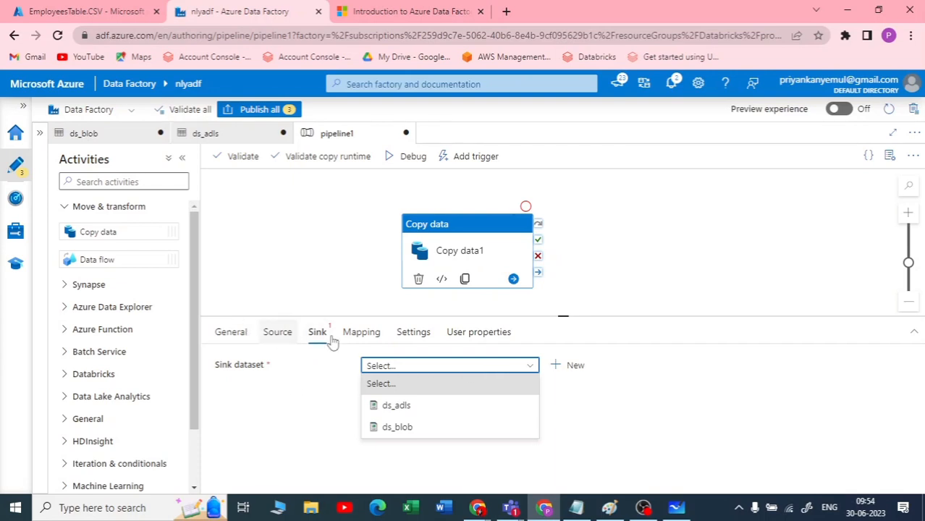
left_click(435, 415)
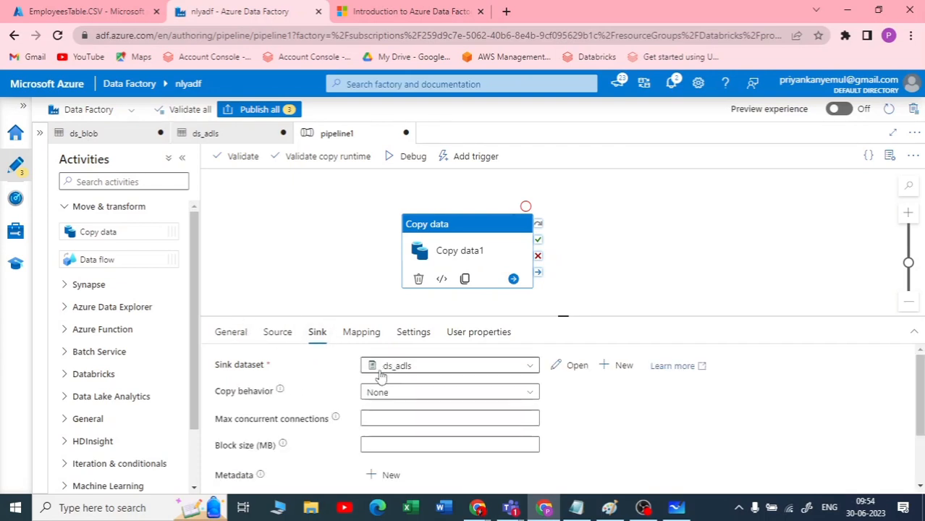
Step: Review the sink options of the Copy data activity, including the available copy behaviors, block size, metadata and file extension
scroll(565, 371, "down", 1)
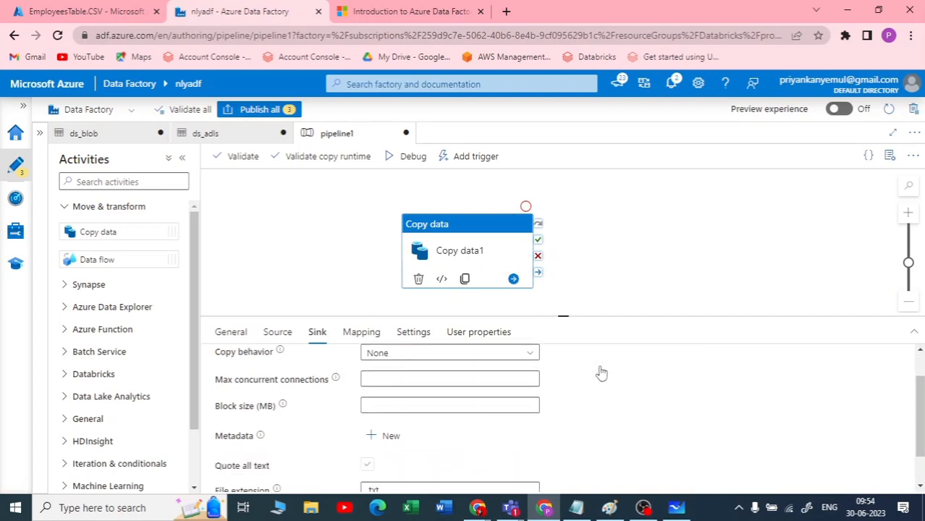
scroll(441, 377, "up", 1)
left_click(399, 393)
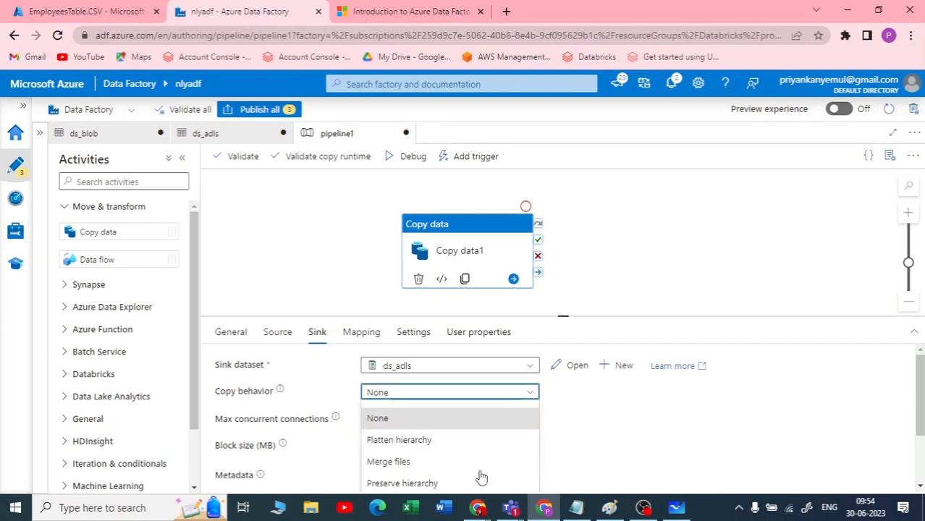
scroll(594, 422, "down", 2)
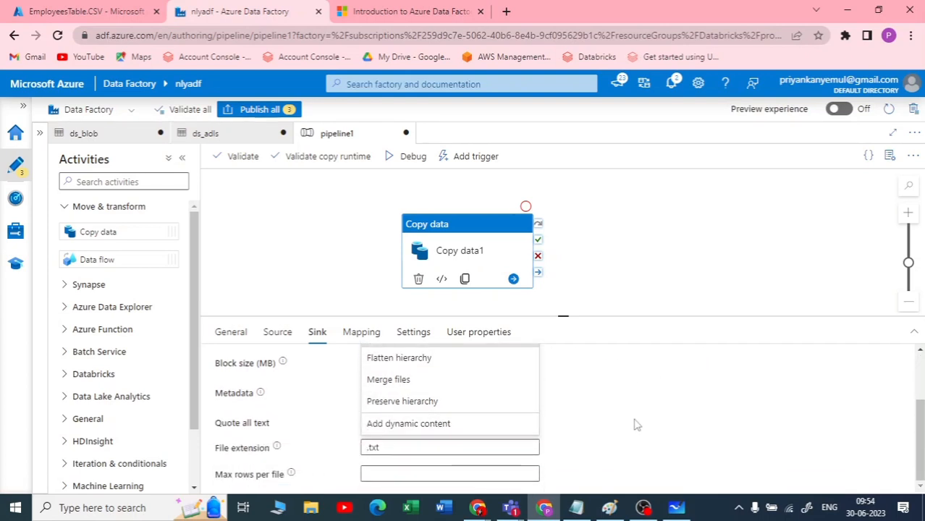
scroll(636, 423, "up", 2)
left_click(627, 417)
scroll(414, 416, "down", 1)
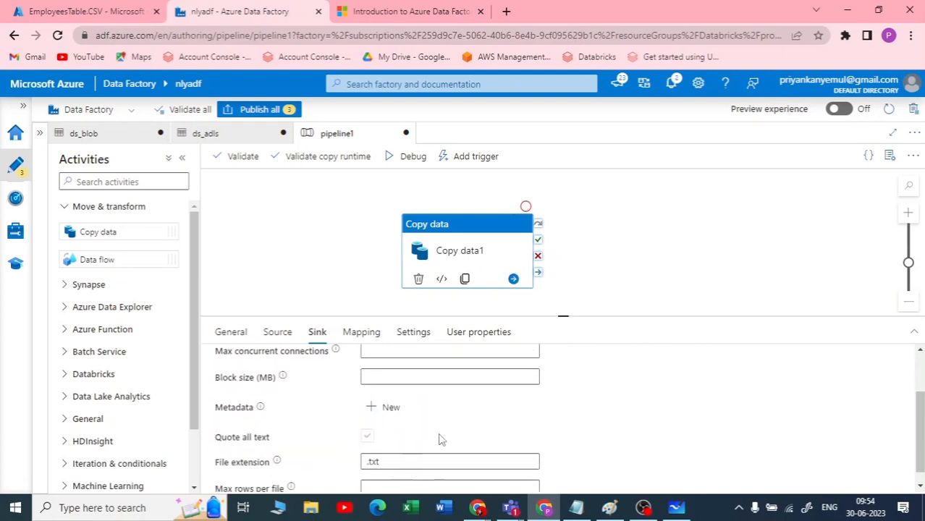
scroll(327, 427, "up", 1)
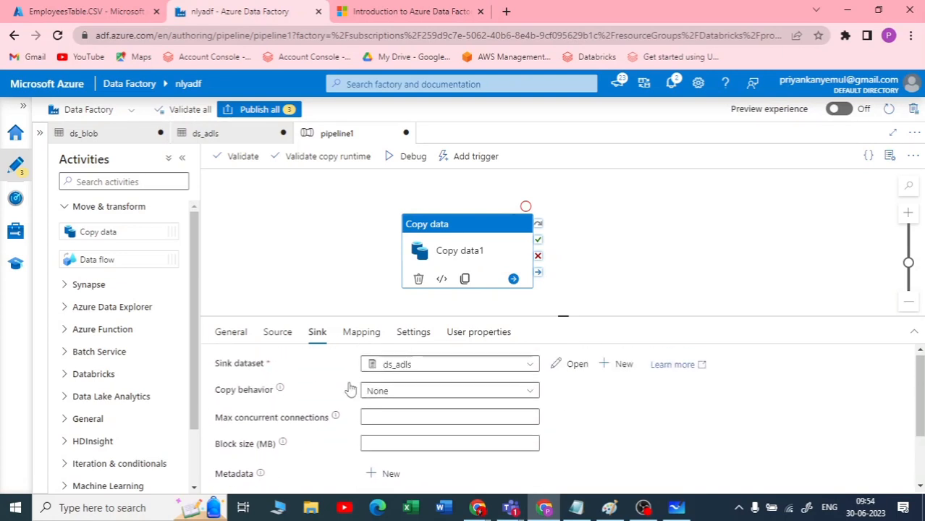
Step: Review the Copy data activity's mapping and performance settings, including the data integration unit charge
left_click(362, 334)
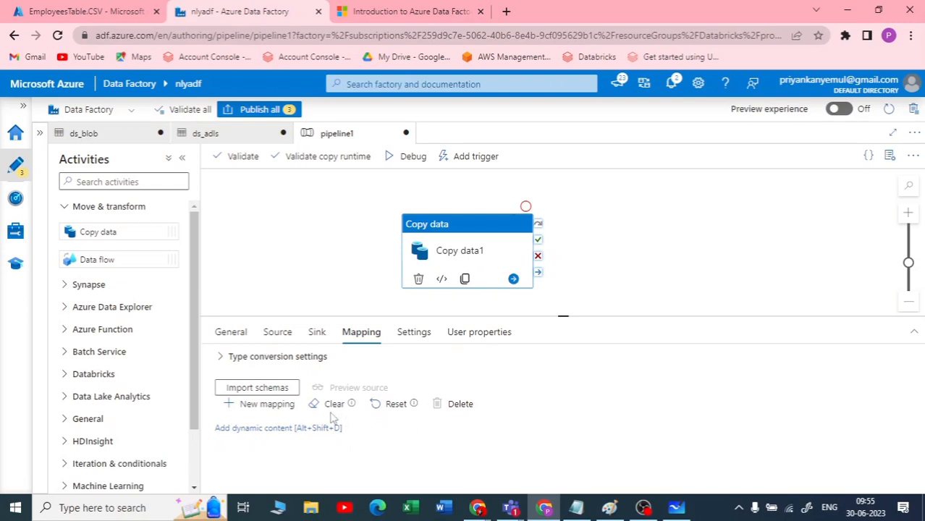
left_click(416, 332)
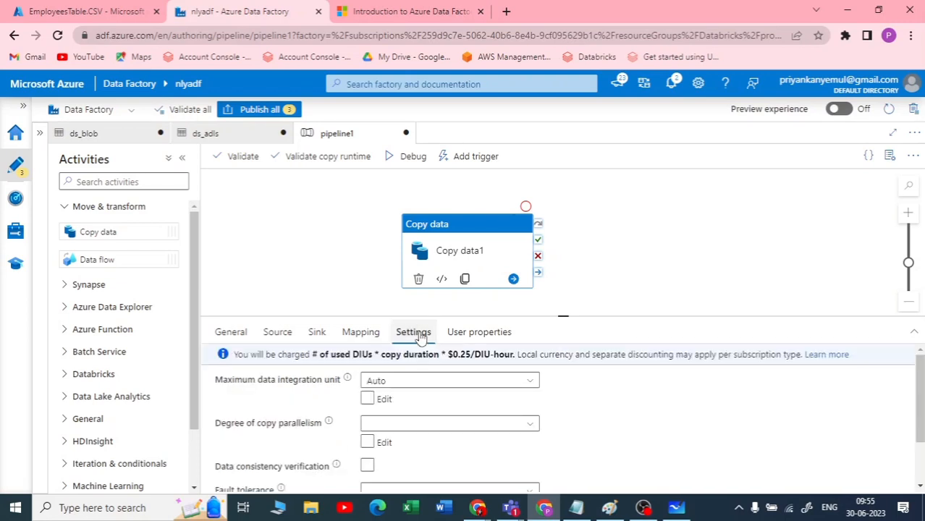
scroll(316, 376, "down", 2)
scroll(304, 434, "up", 2)
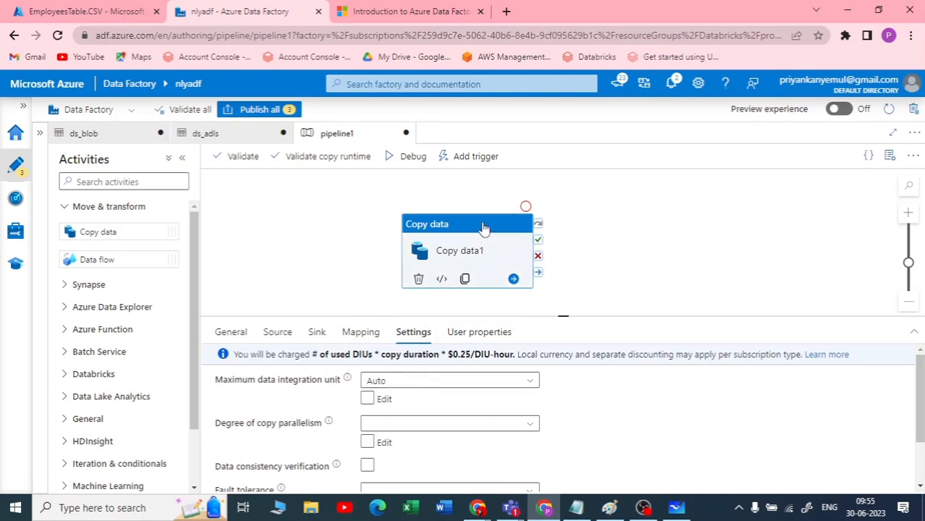
left_click_drag(484, 229, 484, 215)
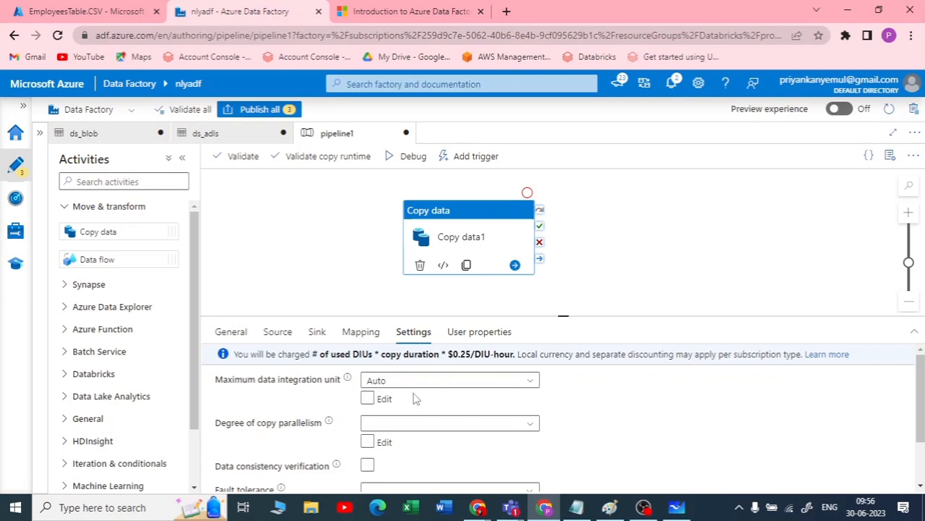
left_click_drag(449, 354, 492, 355)
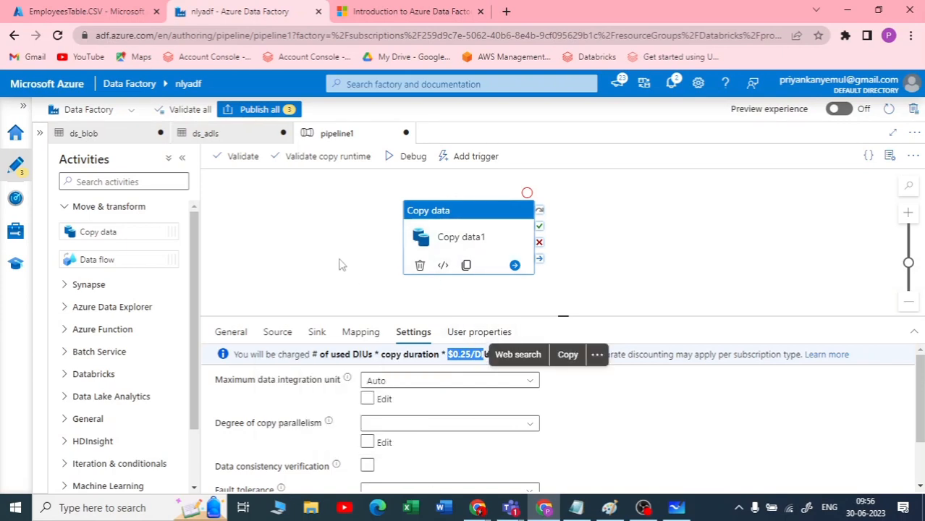
Step: Validate pipeline1, run it in debug mode, and check the Copy data activity's run status
left_click(230, 163)
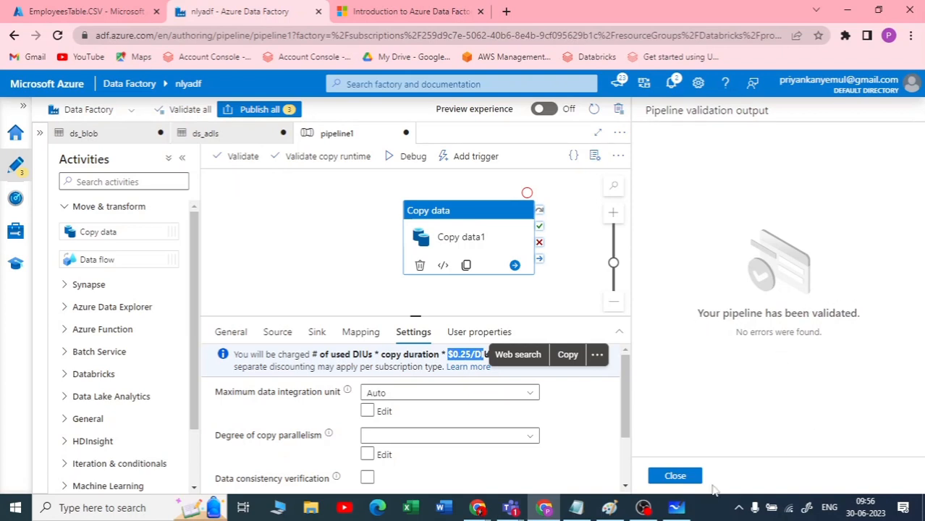
left_click(688, 479)
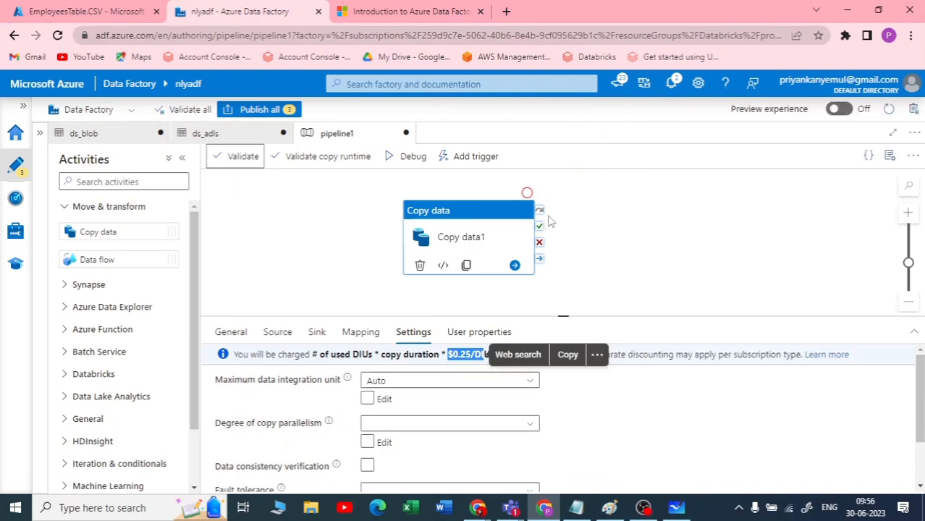
left_click(406, 159)
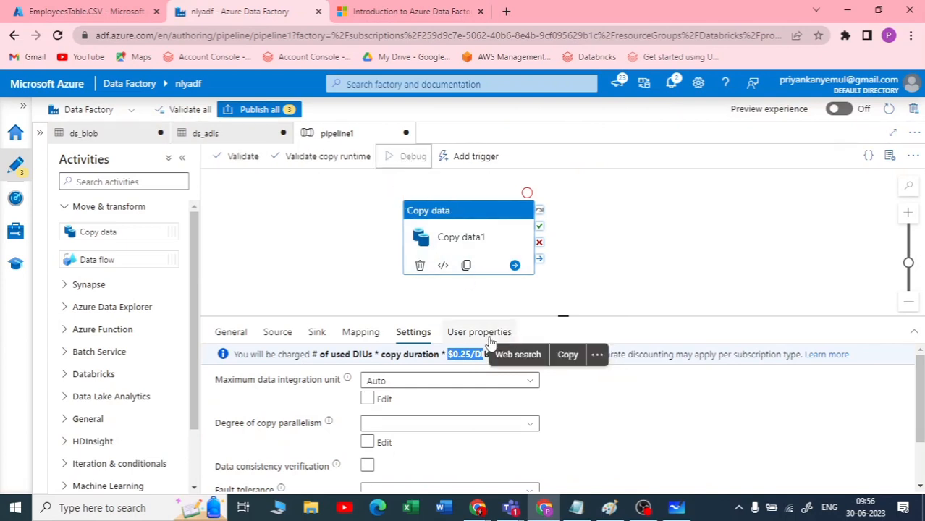
left_click(403, 299)
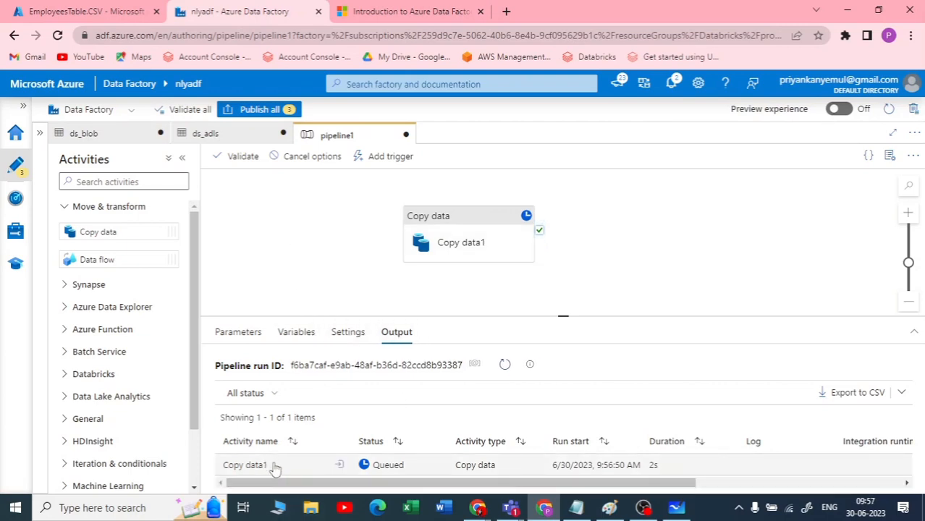
left_click_drag(270, 469, 221, 472)
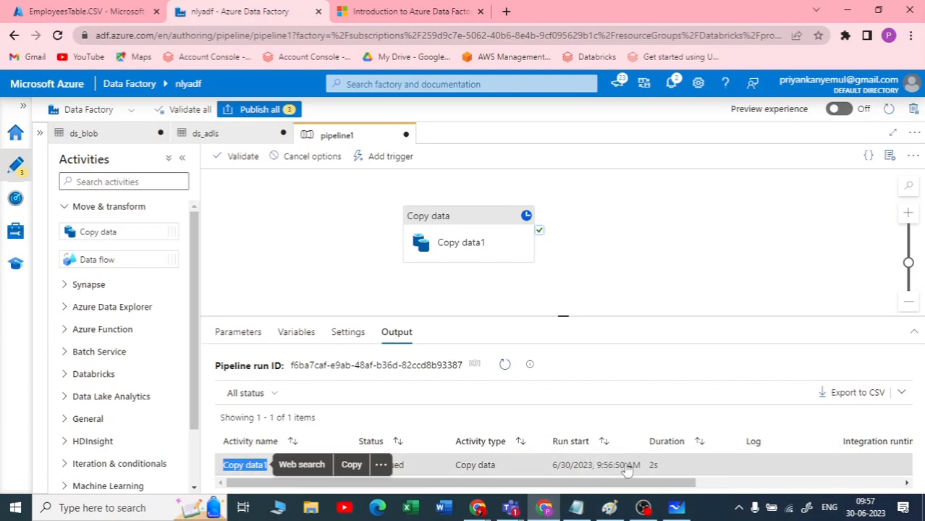
left_click(807, 484)
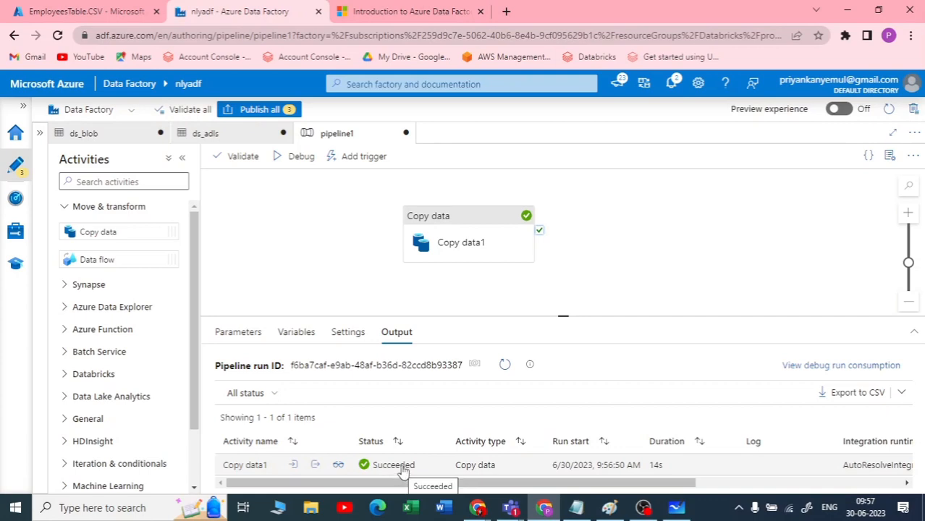
Step: Examine the Copy data run details, comparing source and sink, data read and written, files read and copy duration
left_click(337, 467)
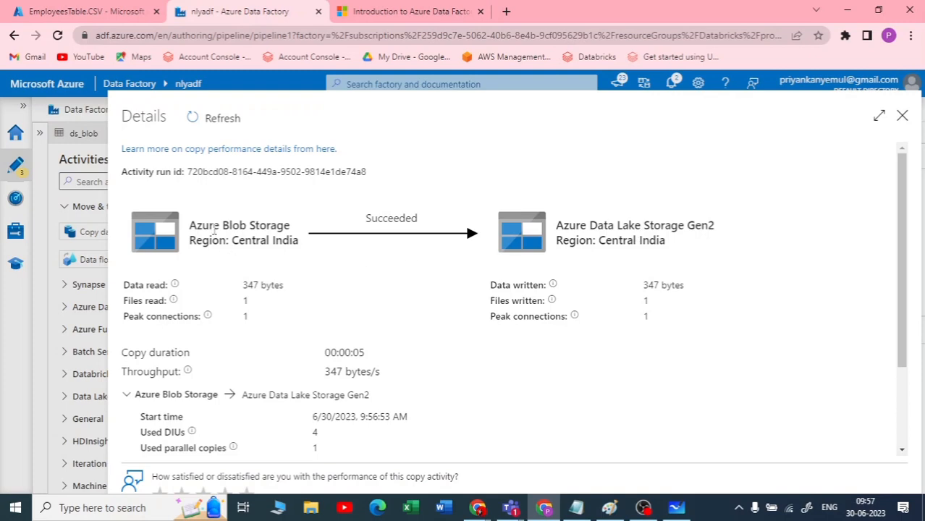
left_click_drag(191, 226, 276, 241)
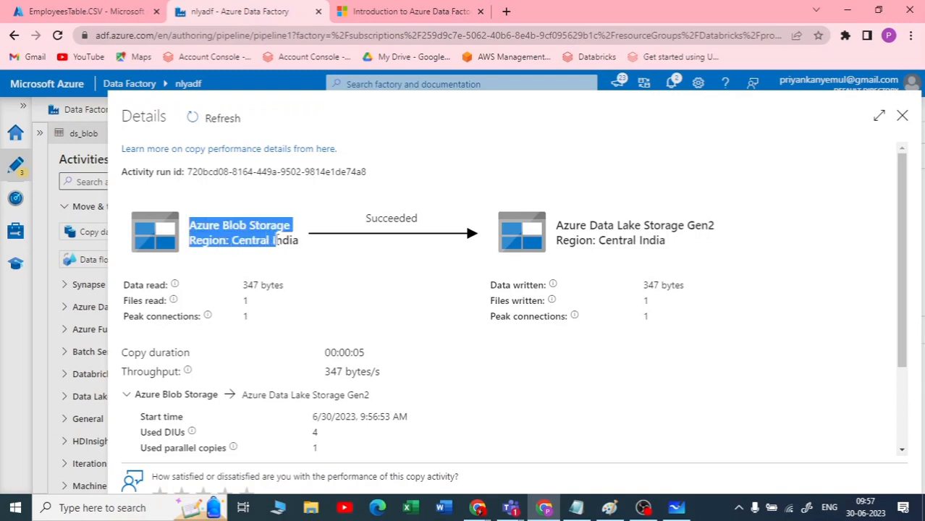
left_click(228, 225)
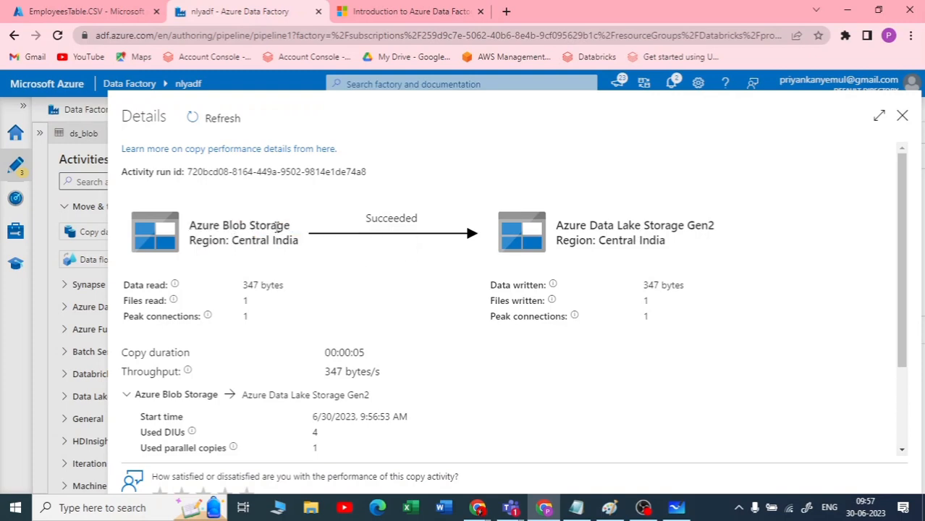
left_click_drag(601, 225, 714, 225)
scroll(362, 304, "down", 2)
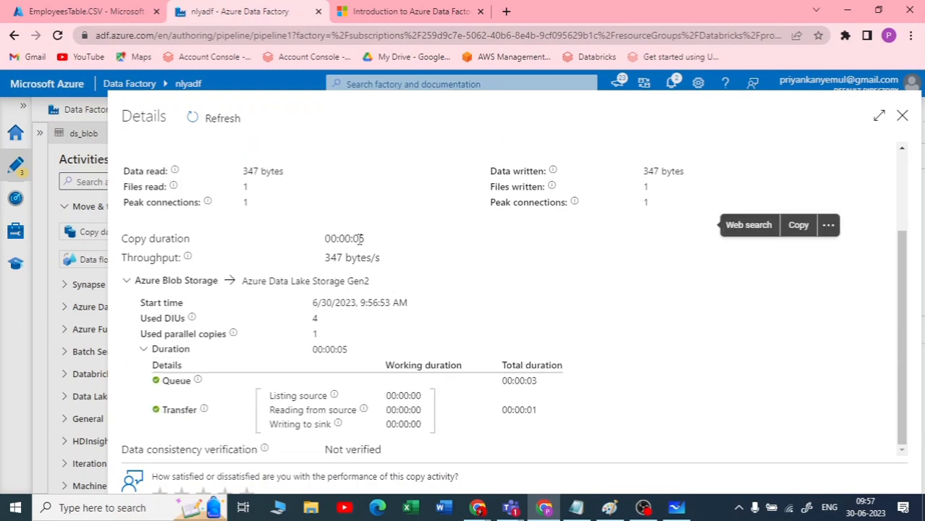
left_click_drag(359, 239, 368, 246)
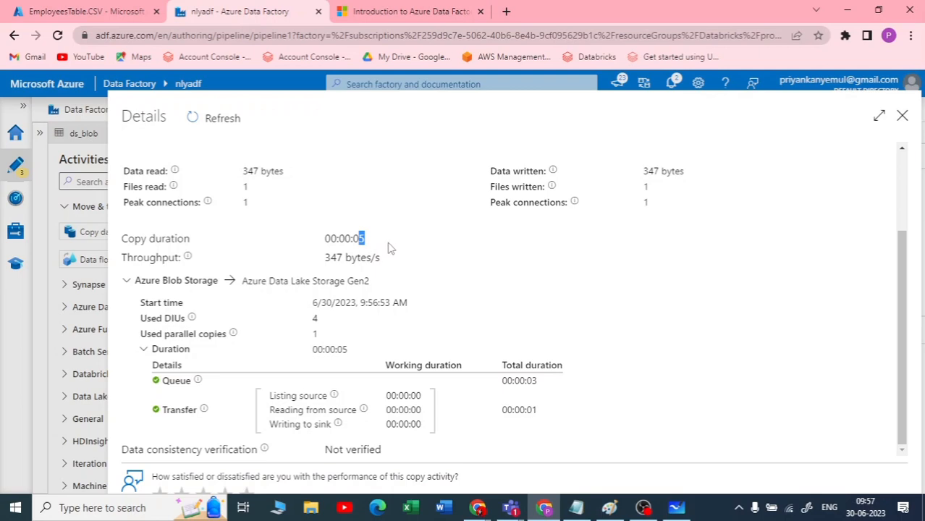
scroll(170, 319, "up", 1)
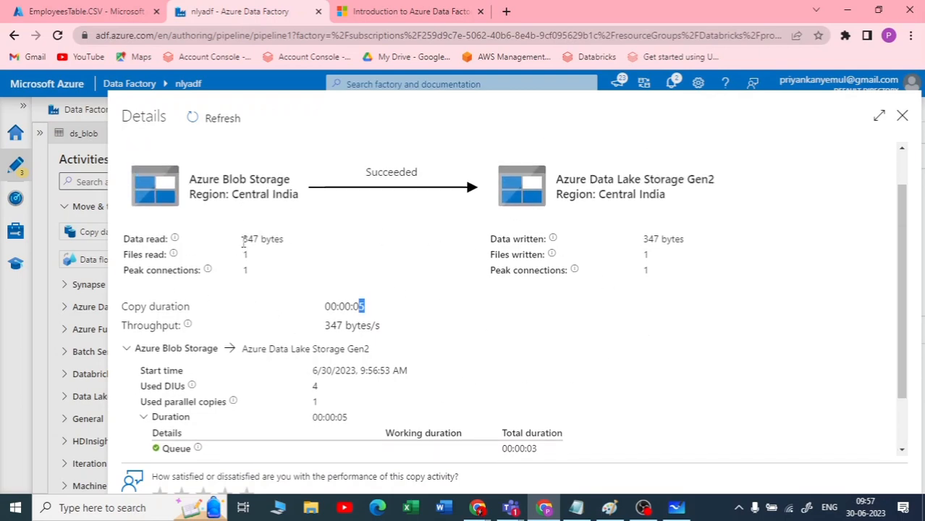
left_click_drag(242, 239, 298, 243)
left_click_drag(649, 235, 683, 239)
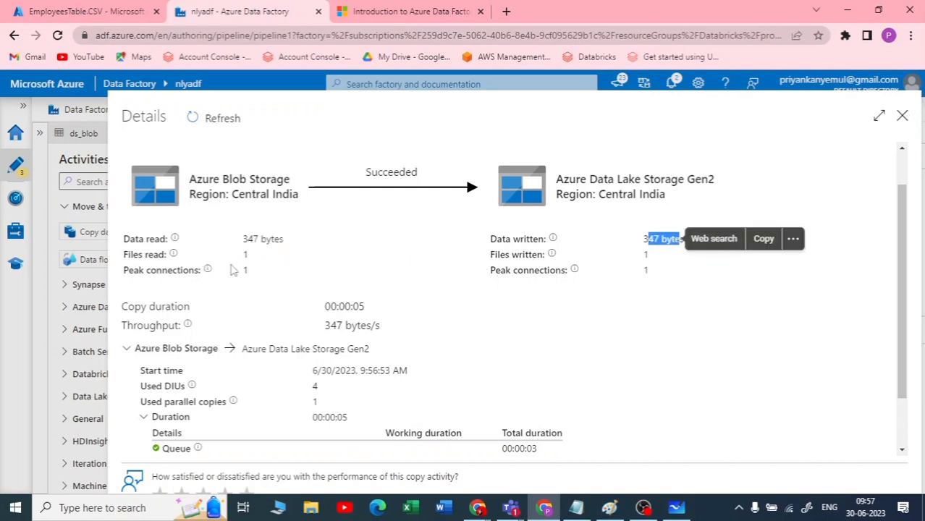
left_click_drag(238, 257, 251, 256)
left_click(902, 116)
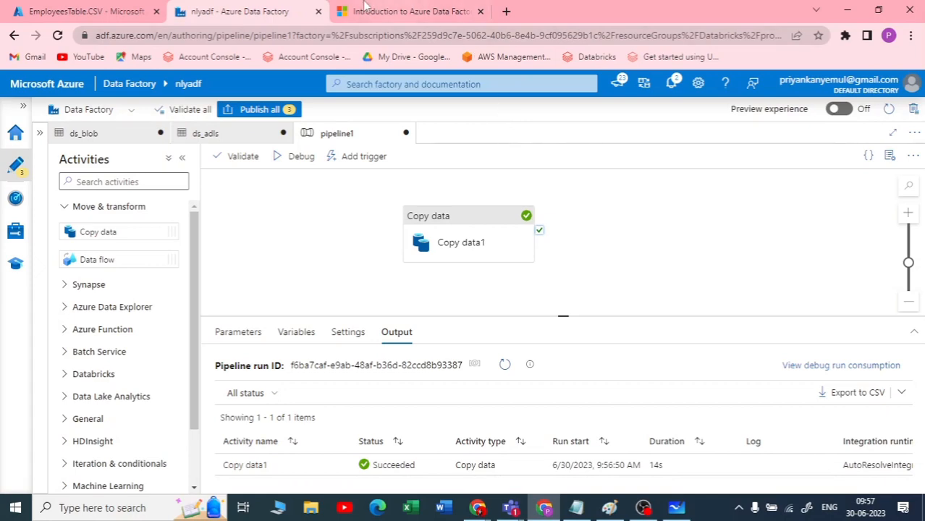
Step: Switch to the Azure portal and open the raw folder in the input container of sanlydatabricks123 to check for the copied EmployeesTable.CSV
left_click(130, 13)
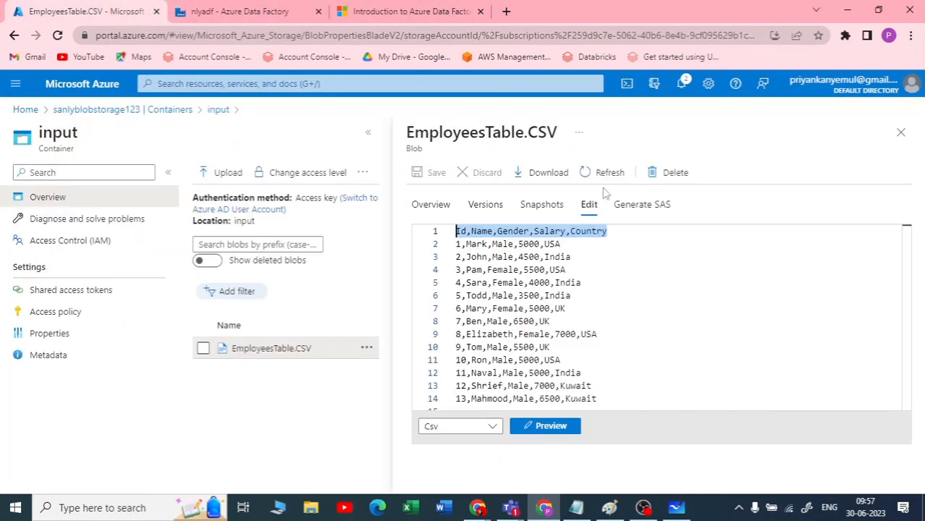
left_click(900, 132)
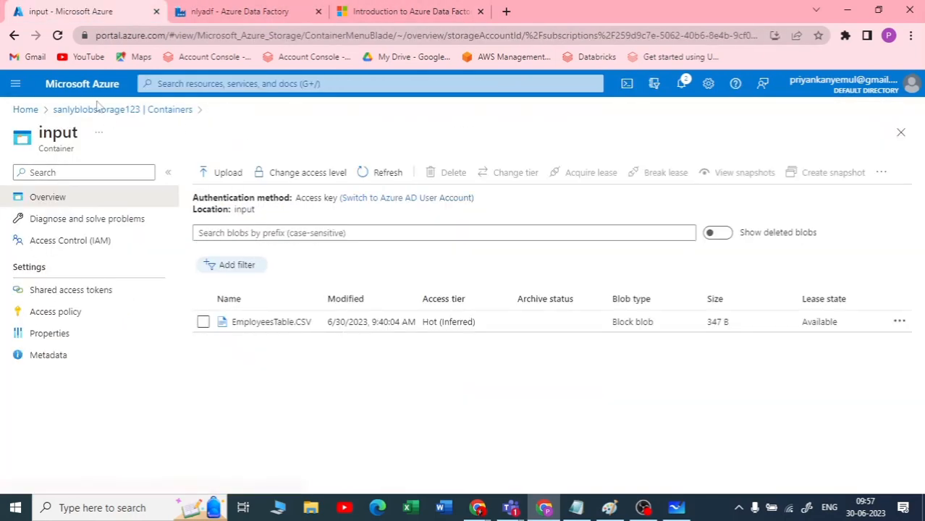
left_click(26, 110)
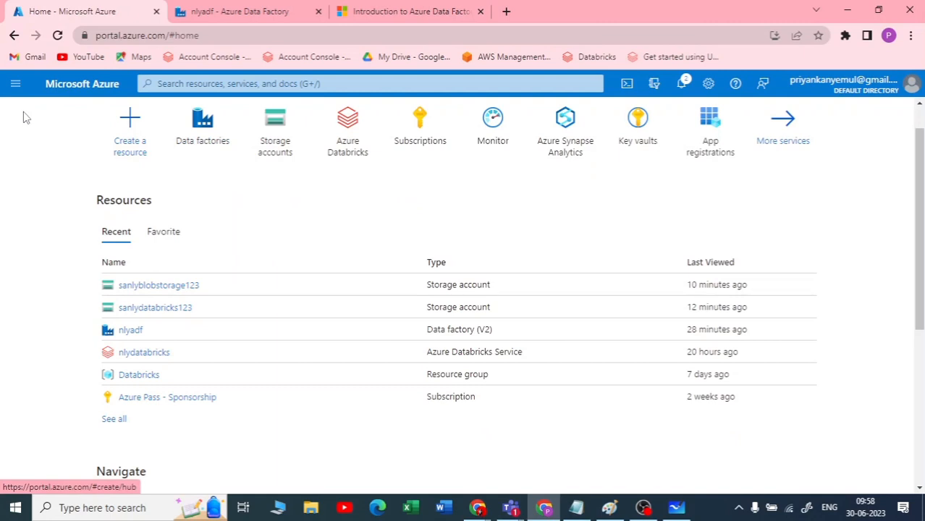
left_click(163, 308)
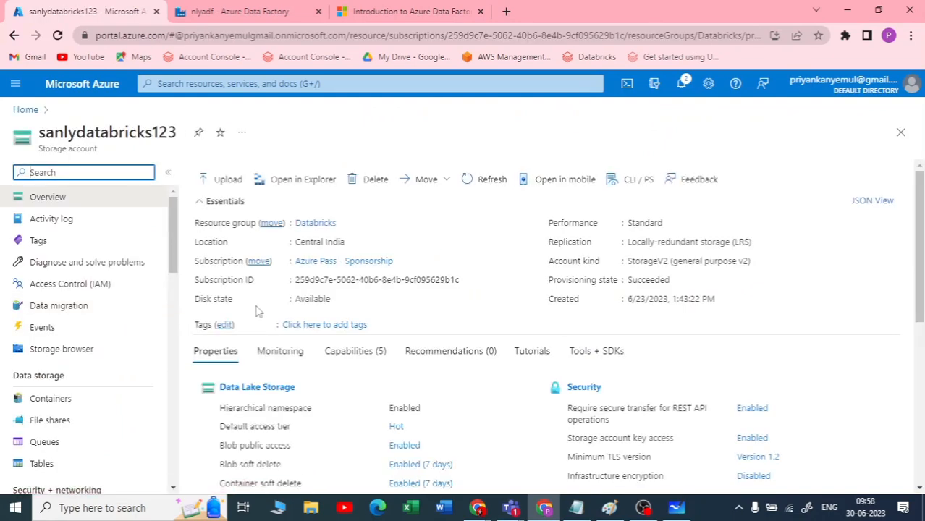
left_click(47, 400)
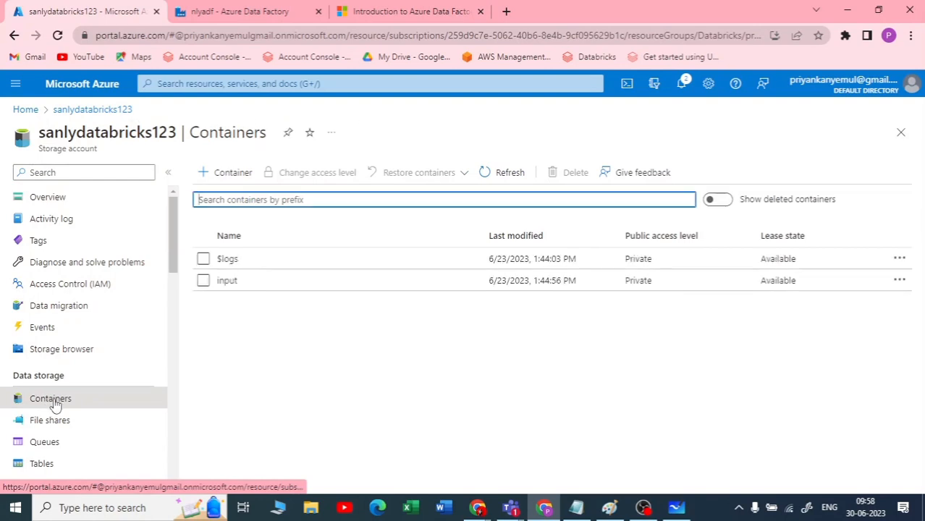
left_click(223, 279)
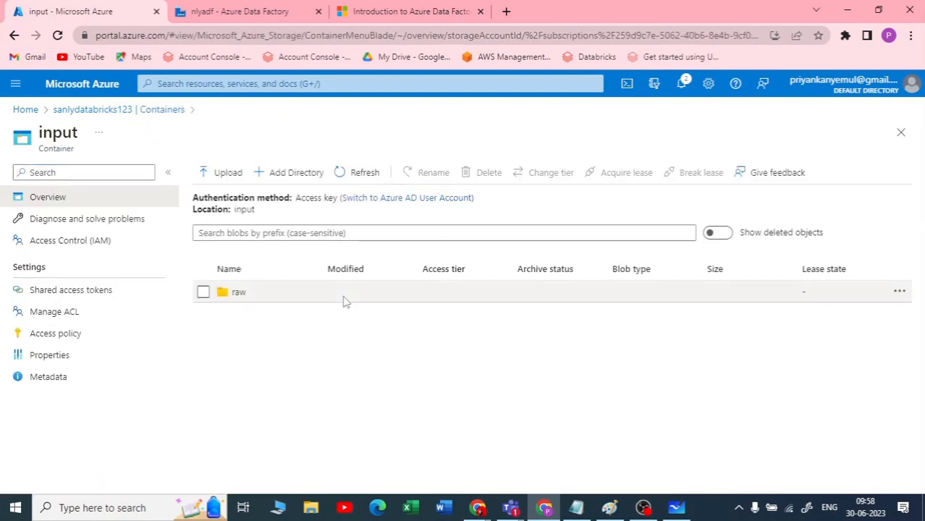
left_click(236, 292)
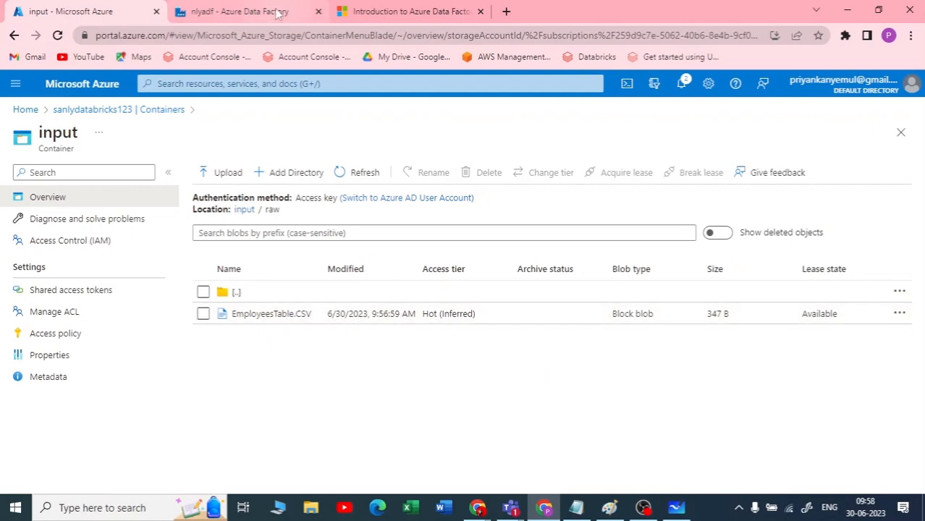
Step: Return to Azure Data Factory, start a new trigger for pipeline1, and review the available trigger types
left_click(239, 11)
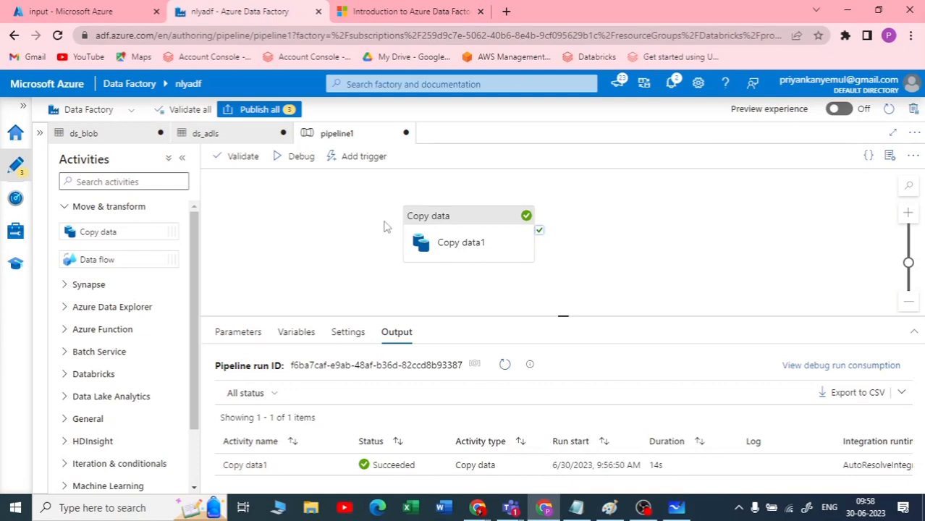
left_click(365, 157)
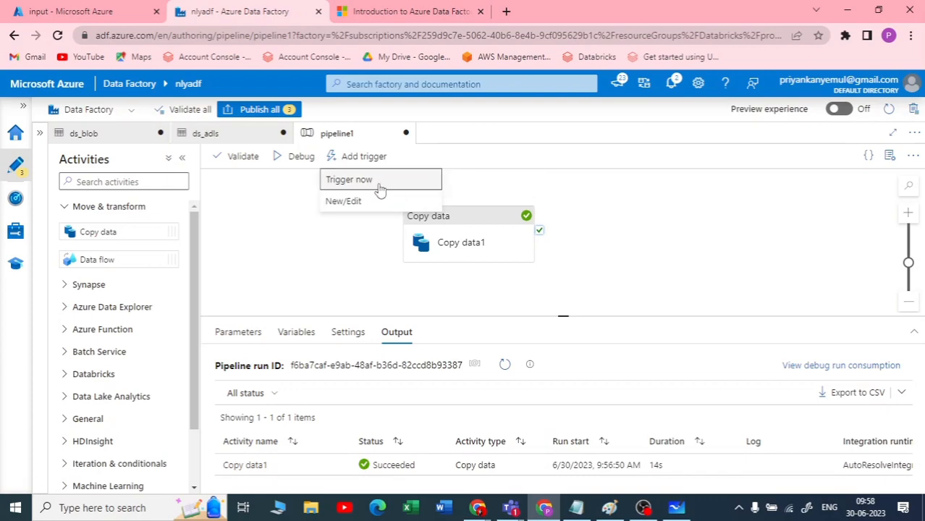
left_click(340, 203)
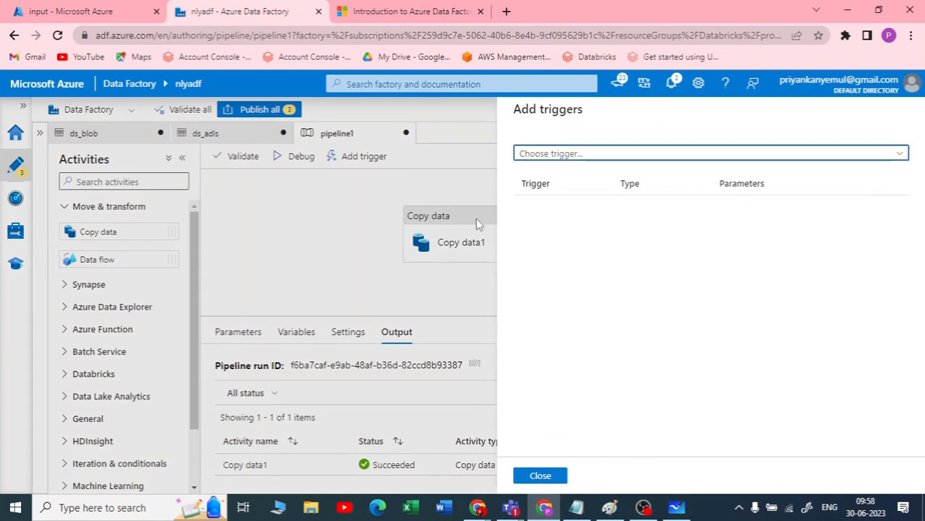
left_click(549, 155)
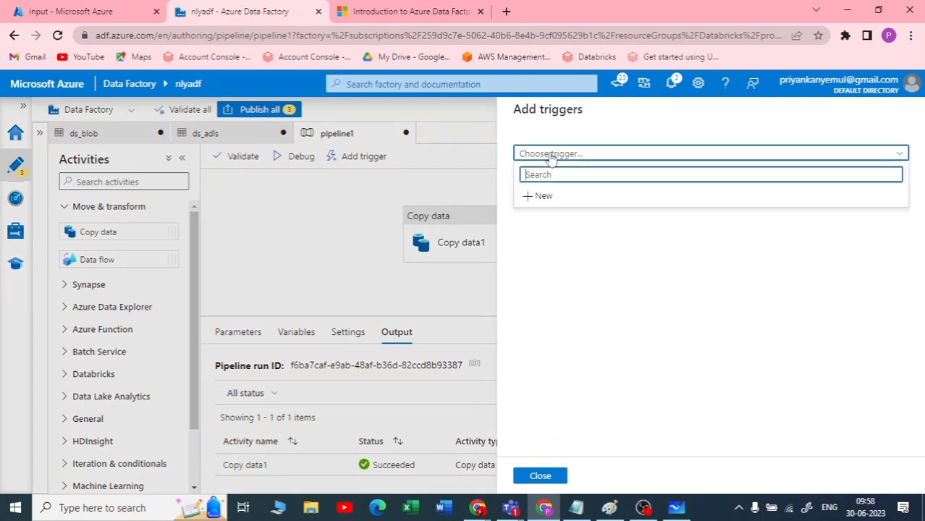
left_click(543, 204)
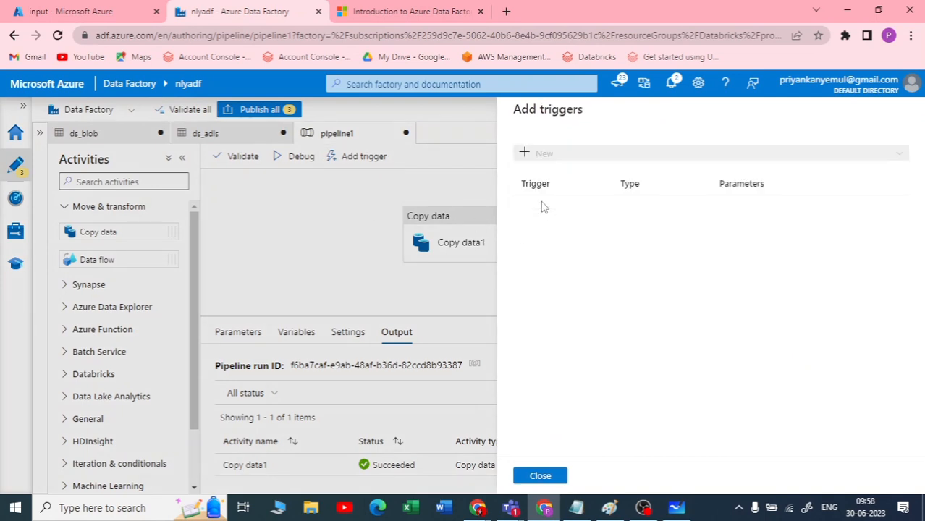
scroll(548, 215, "down", 3)
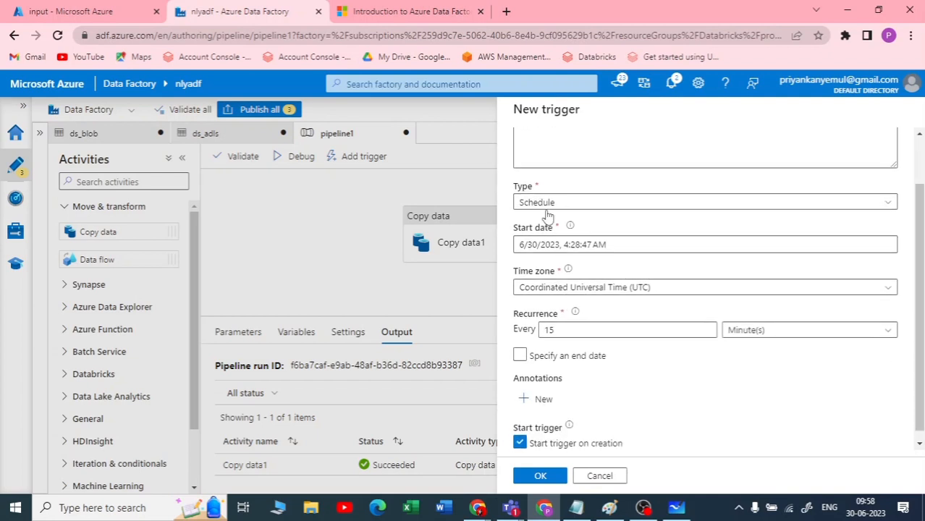
scroll(547, 216, "up", 3)
left_click(607, 268)
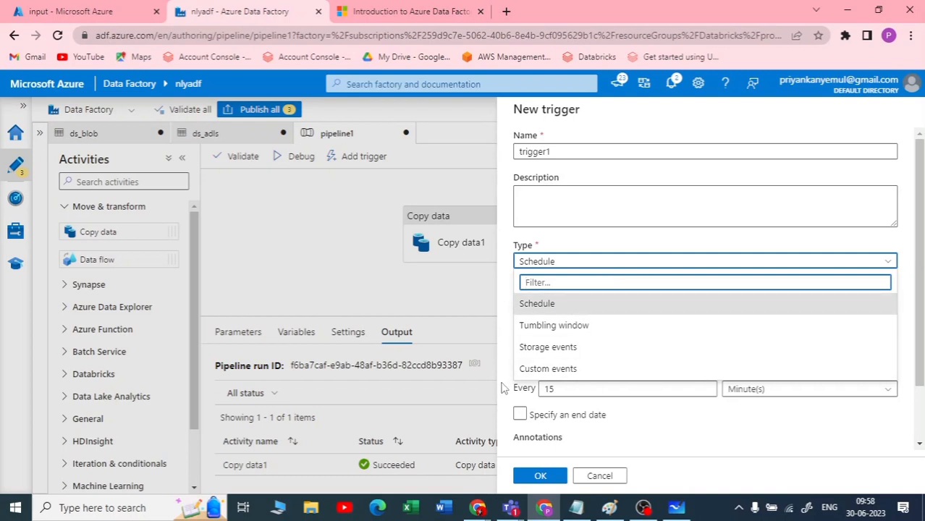
left_click(677, 267)
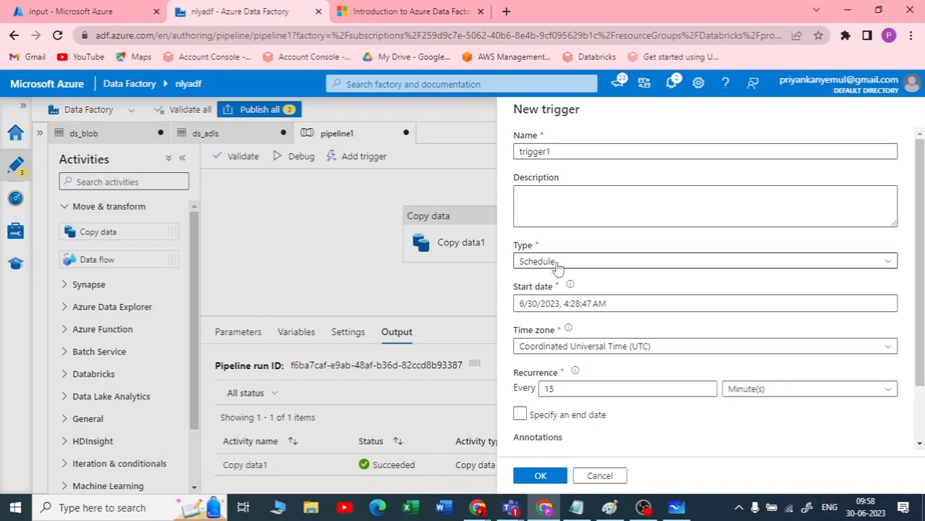
Step: Review the new trigger's start date, time zone and recurrence settings, and discard the trigger without creating it
left_click(632, 303)
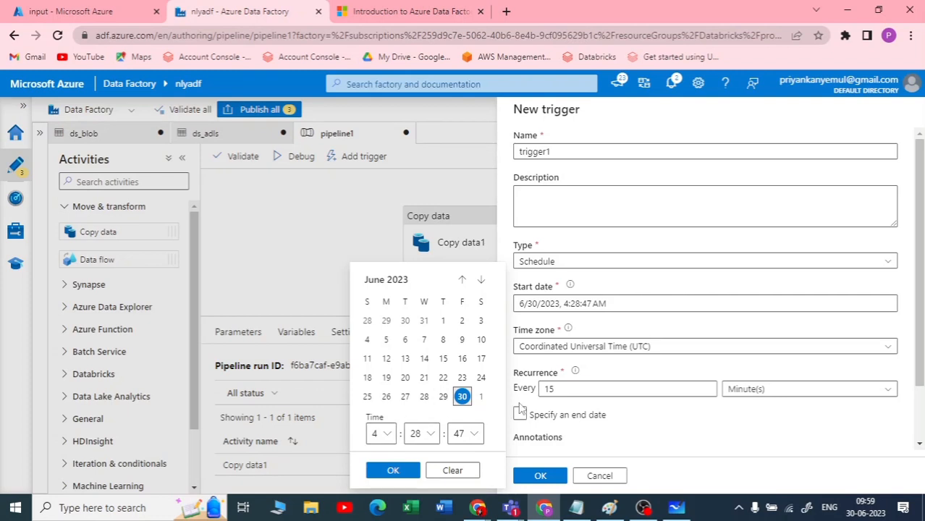
scroll(572, 340, "down", 2)
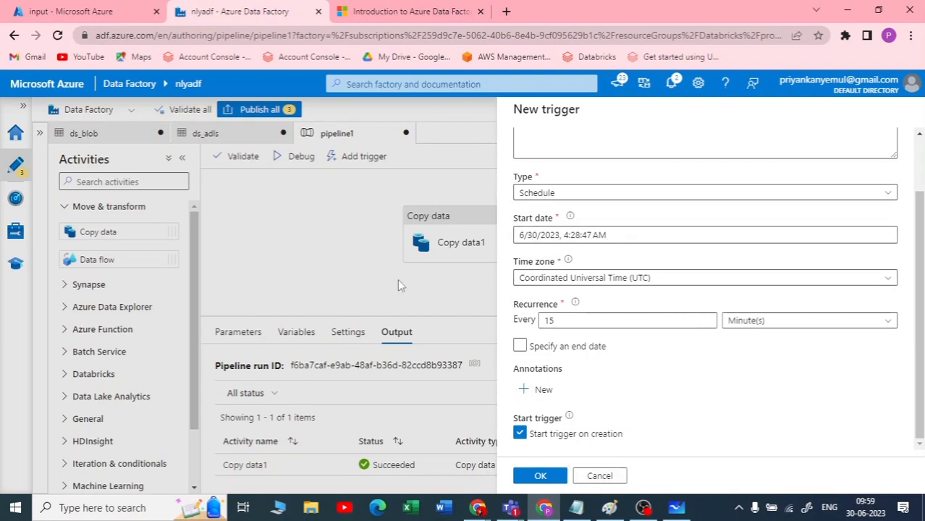
left_click(601, 475)
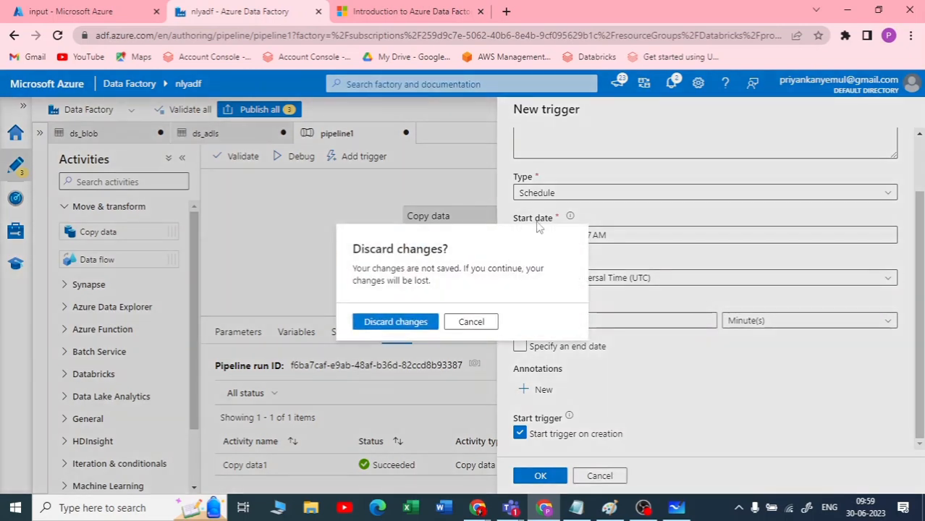
left_click(472, 325)
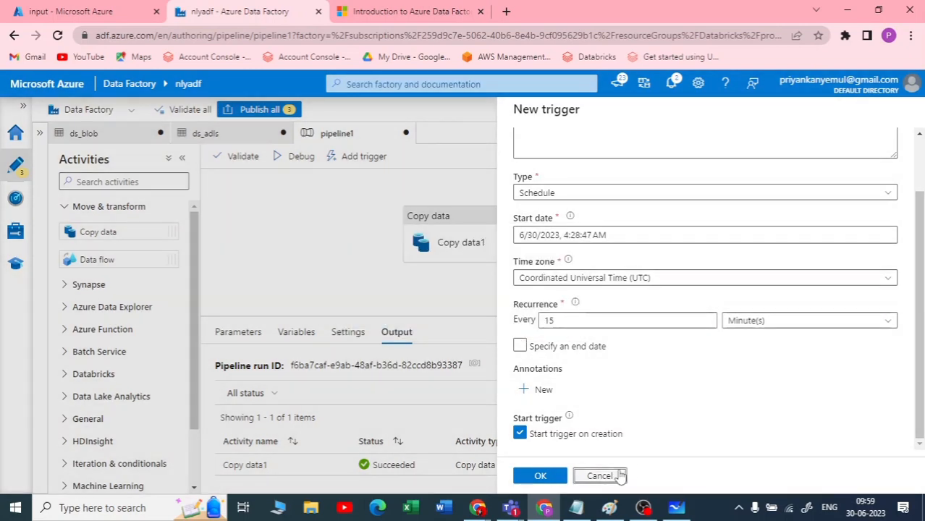
left_click(599, 475)
left_click(411, 323)
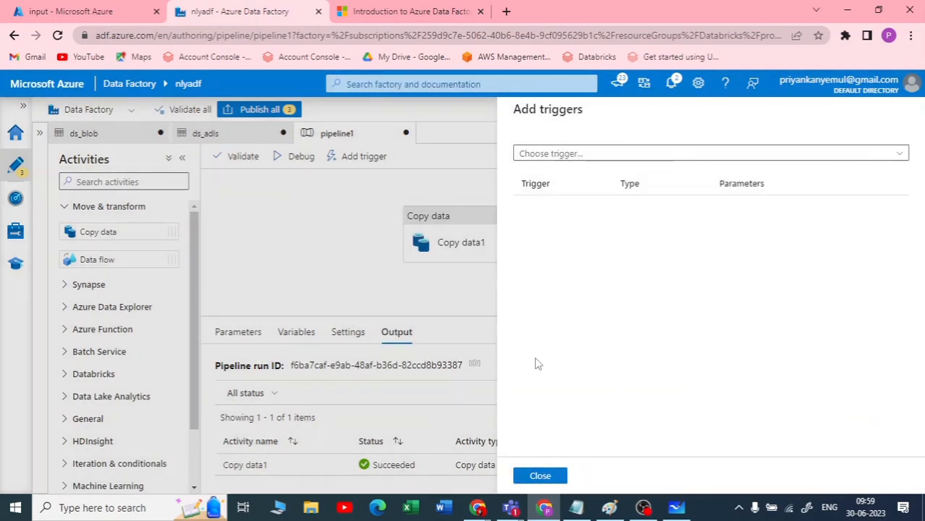
left_click(540, 477)
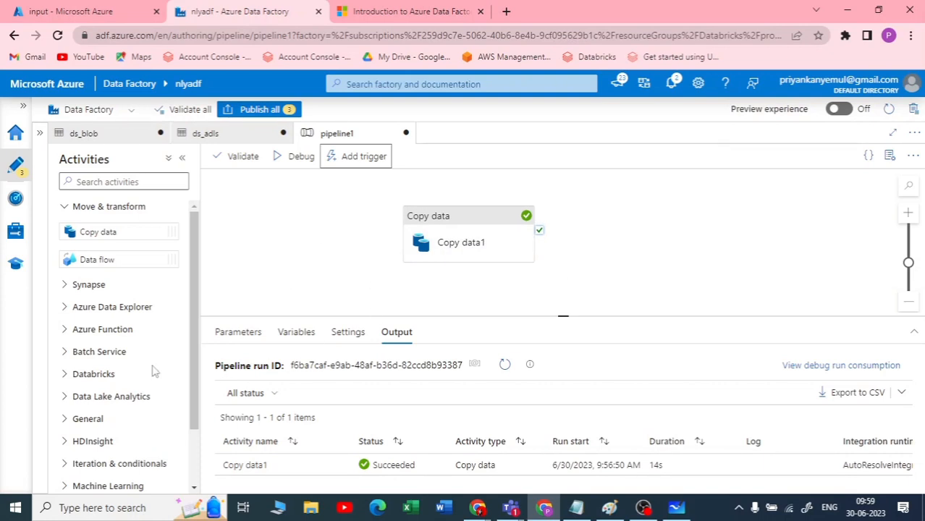
Step: Show the factory resources and publish all pending changes for pipeline1, ds_blob and ds_adls
left_click(42, 135)
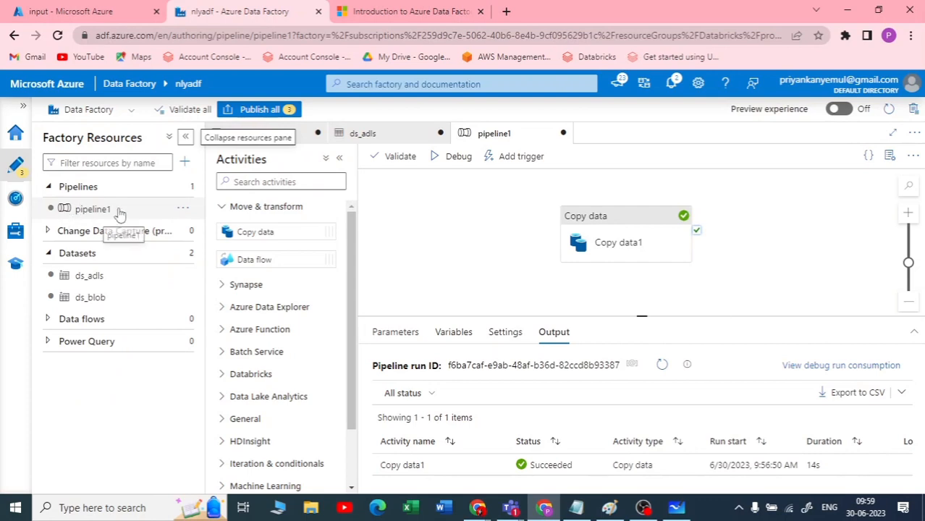
left_click(83, 210)
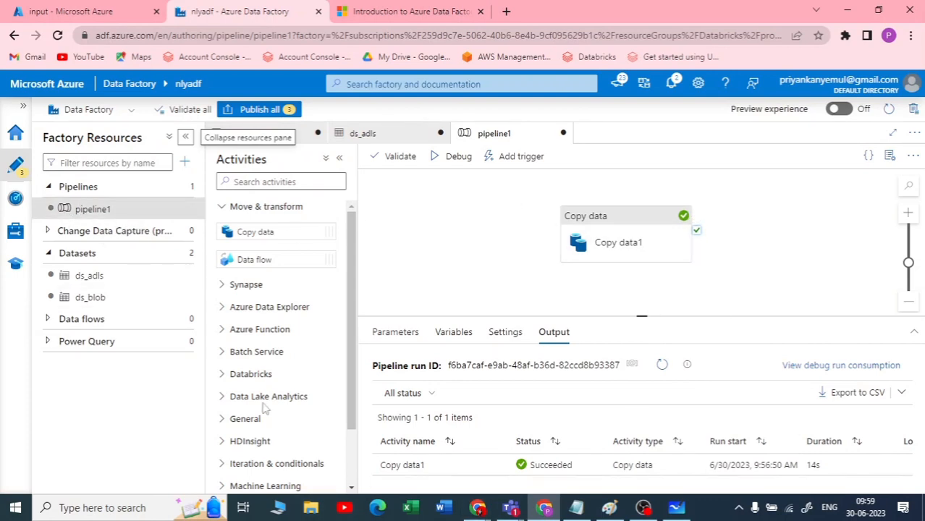
right_click(273, 116)
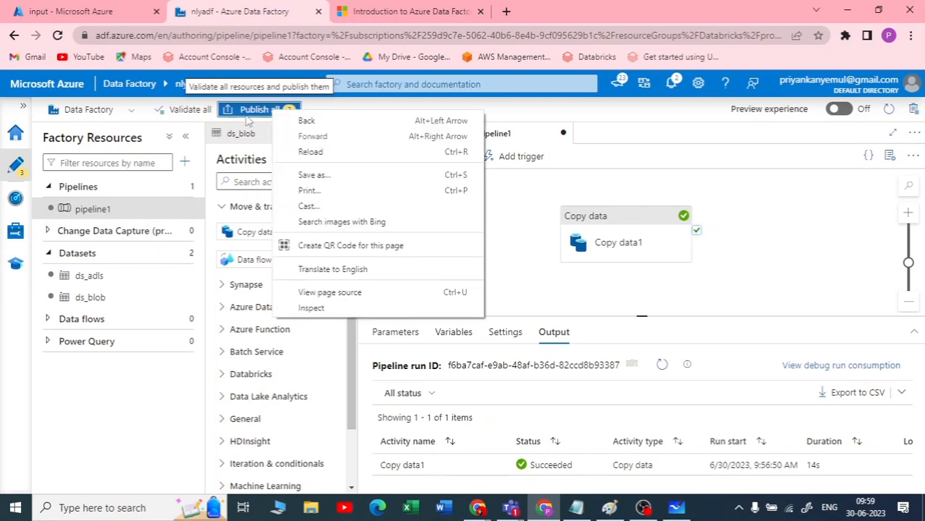
left_click(273, 116)
left_click(272, 116)
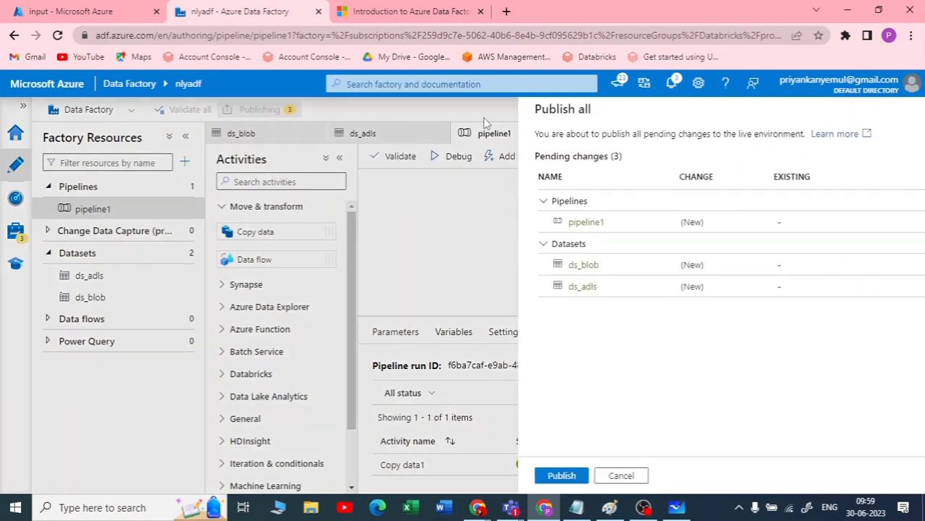
left_click(562, 476)
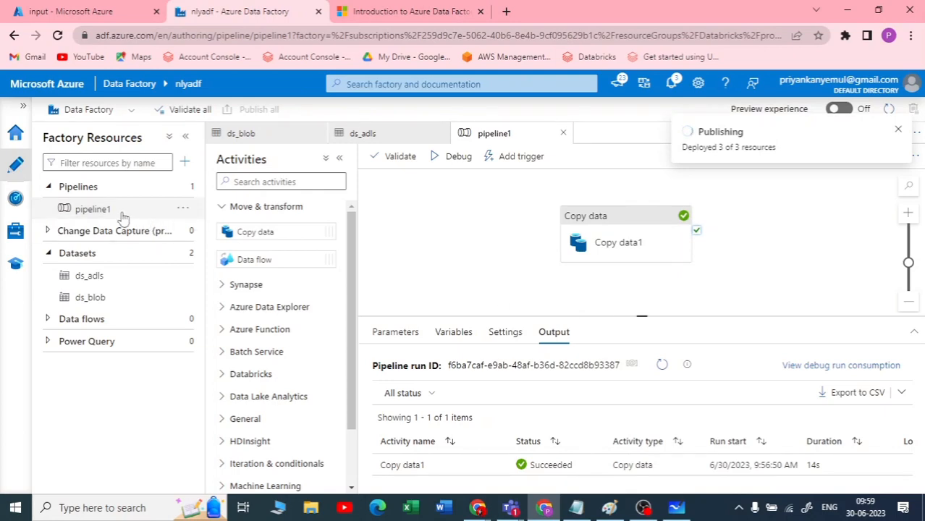
Step: Review the Copy data1 activity in the published pipeline1 and compare it with the source-to-target sketch in Microsoft Whiteboard, closing the whiteboard when done
left_click(16, 132)
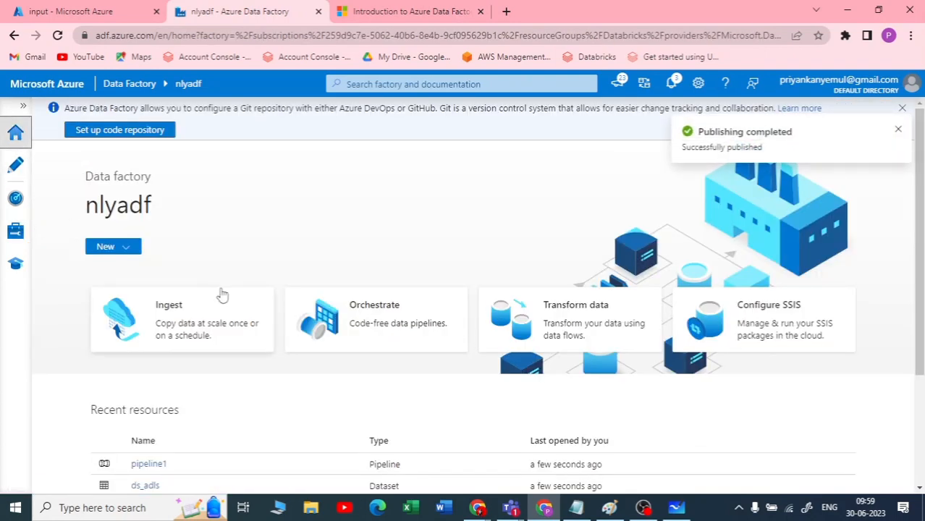
left_click(16, 174)
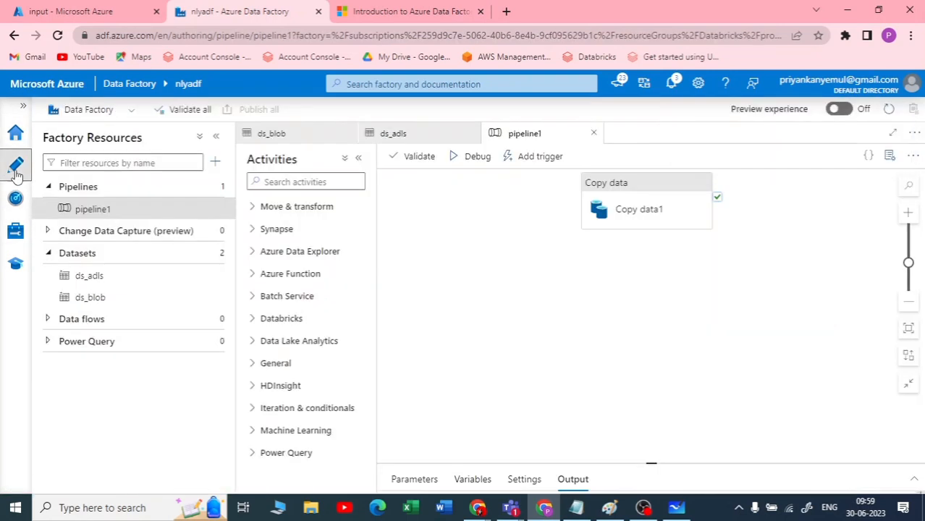
left_click(671, 217)
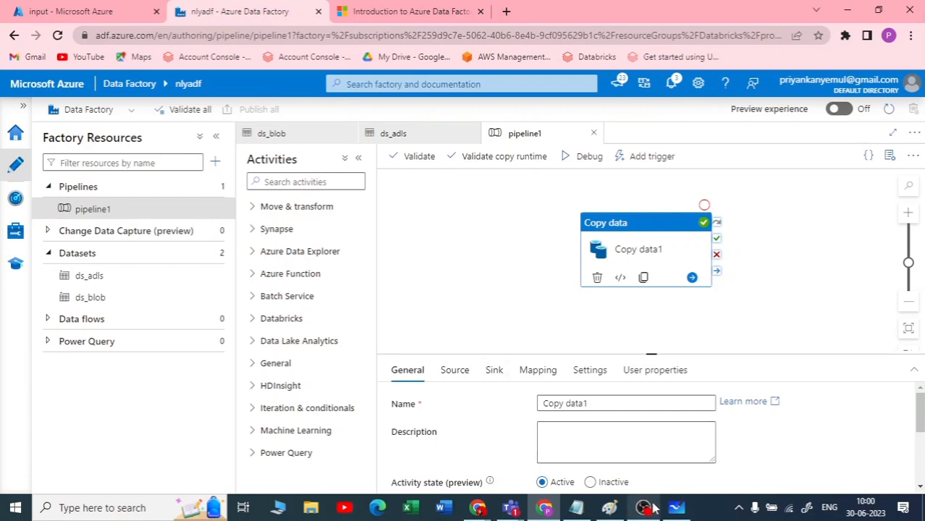
left_click(675, 508)
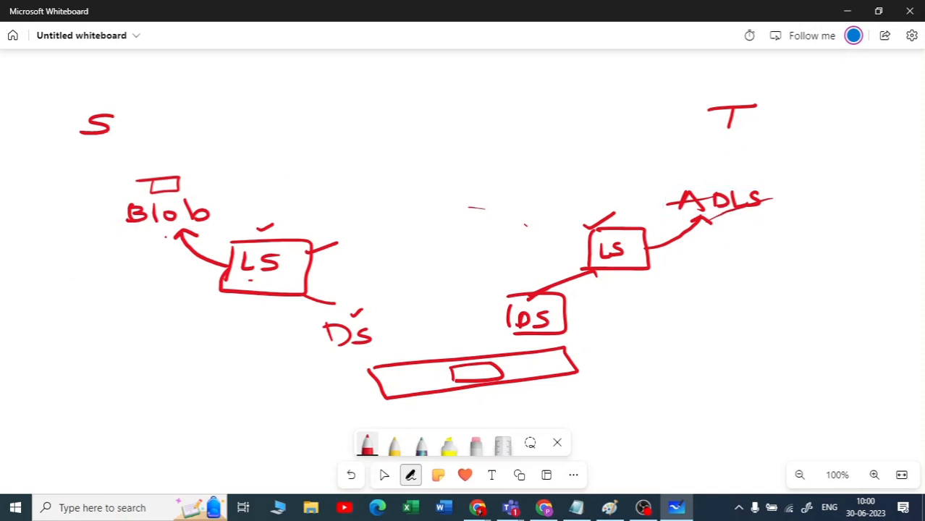
left_click(908, 11)
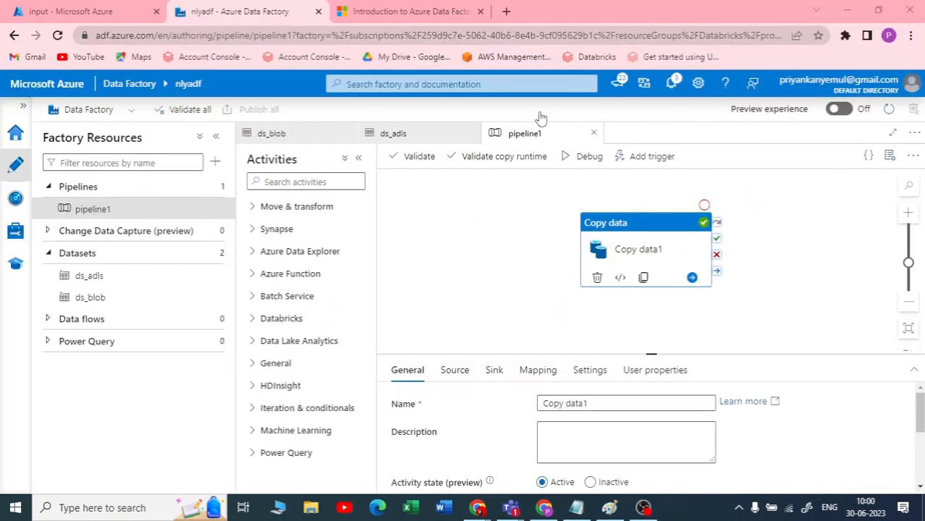